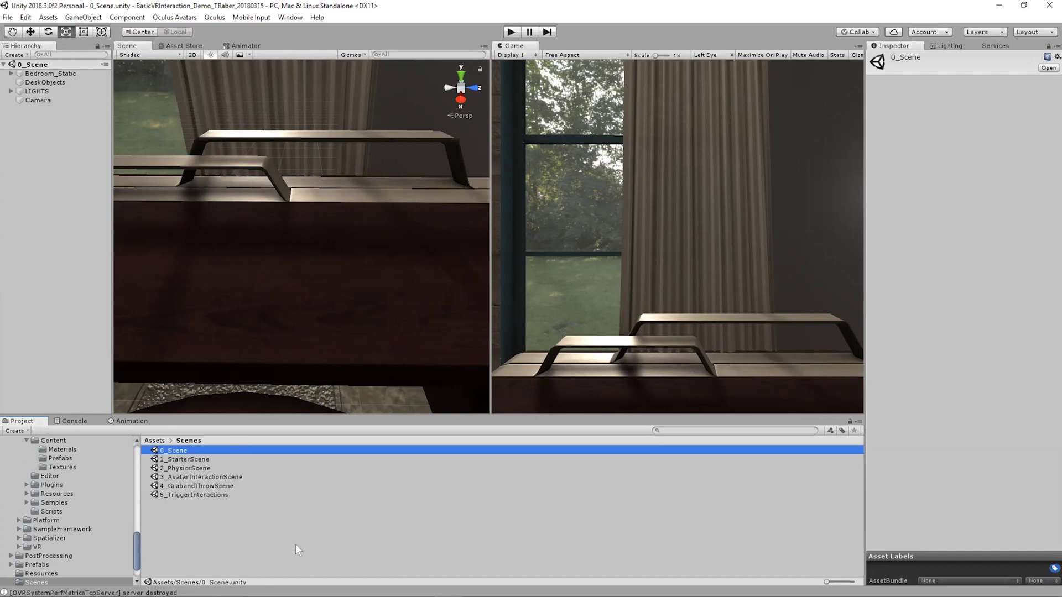
Step: Show the contents of the project's top-level Assets folder
{"action": "scroll", "coordinate": [81, 507], "scroll_direction": "up", "scroll_amount": 15}
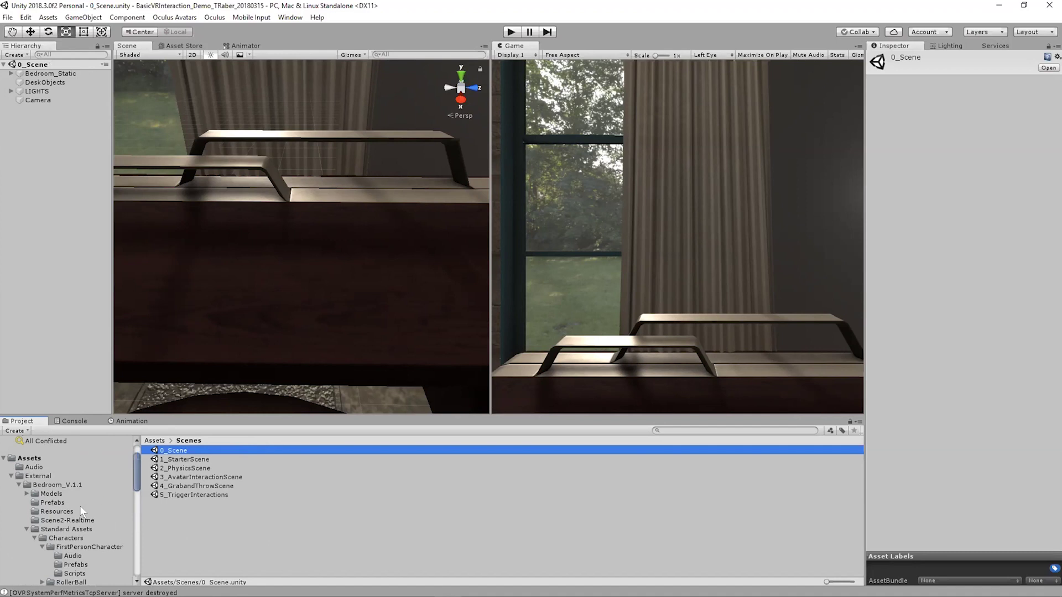
{"action": "left_click", "coordinate": [29, 493]}
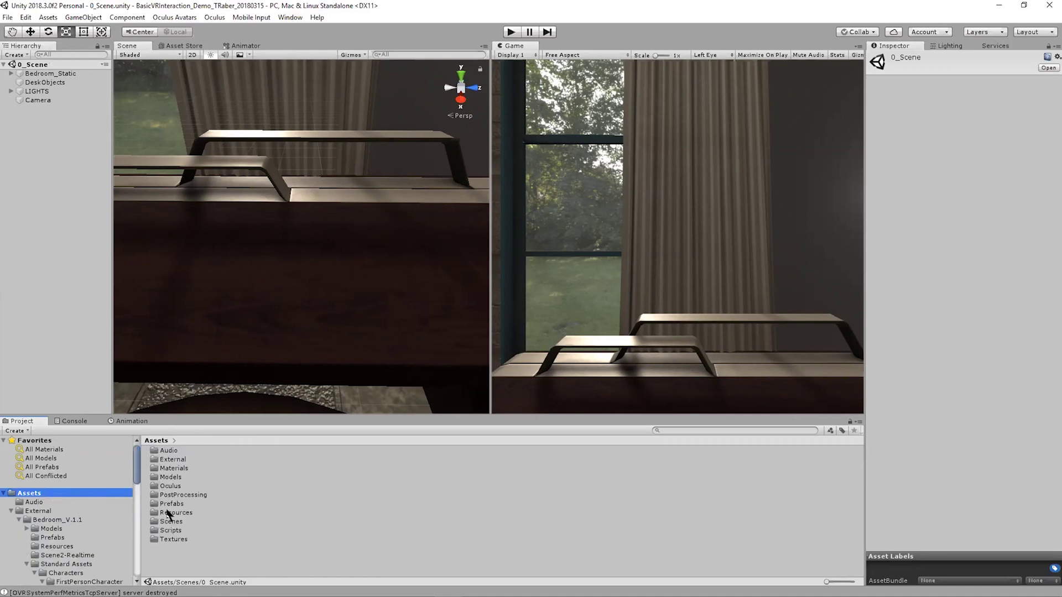
Step: Examine the bedroom interior in the scene, including the bed, stairs, lamp and desk area
{"action": "scroll", "coordinate": [301, 159], "scroll_direction": "down", "scroll_amount": 5}
{"action": "left_click_drag", "start_coordinate": [304, 167], "coordinate": [292, 218], "text": "alt"}
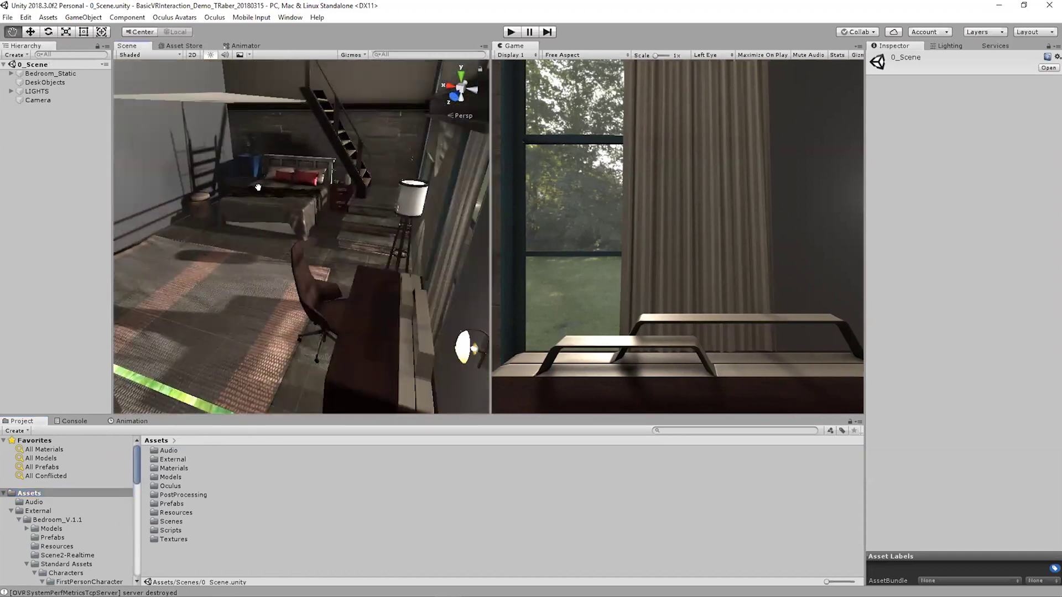
{"action": "scroll", "coordinate": [263, 194], "scroll_direction": "down", "scroll_amount": 3}
{"action": "middle_click_drag", "start_coordinate": [243, 180], "coordinate": [280, 287]}
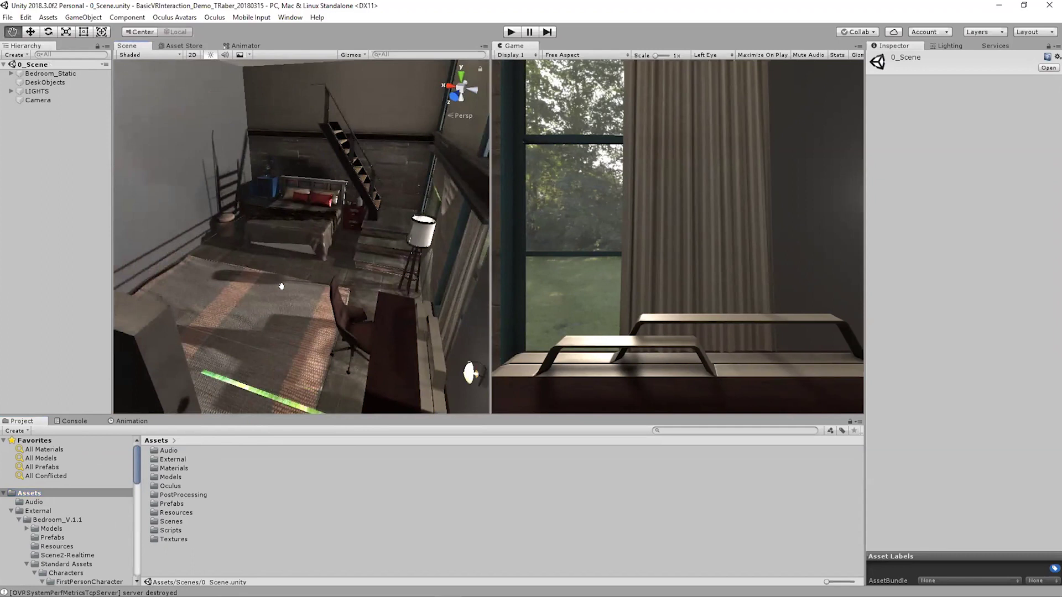
{"action": "scroll", "coordinate": [273, 281], "scroll_direction": "up", "scroll_amount": 3}
{"action": "left_click_drag", "start_coordinate": [272, 280], "coordinate": [295, 308], "text": "alt"}
{"action": "scroll", "coordinate": [296, 302], "scroll_direction": "up", "scroll_amount": 4}
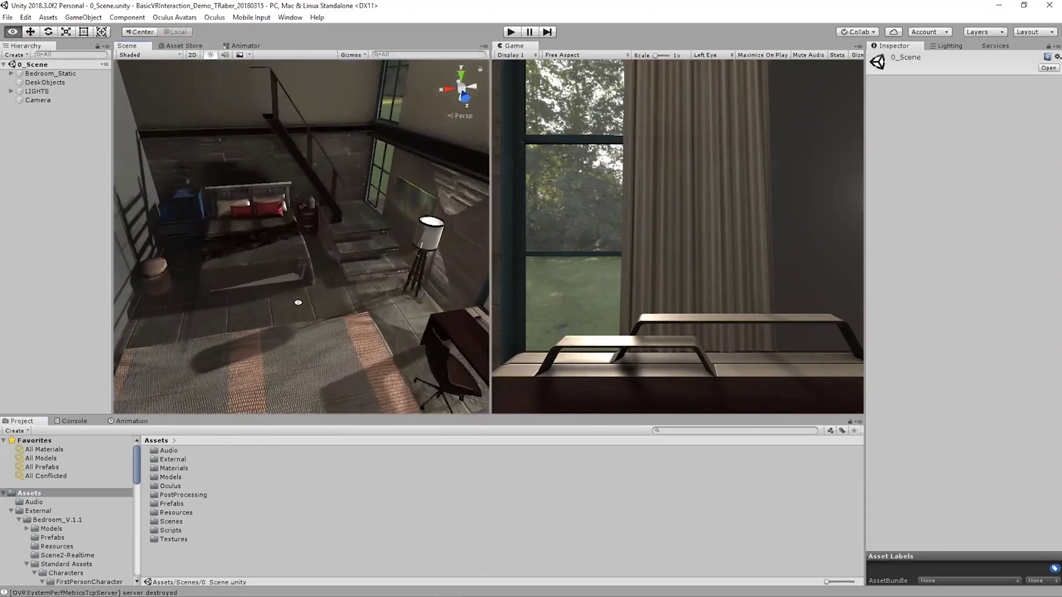
{"action": "left_click_drag", "start_coordinate": [249, 274], "coordinate": [469, 239], "text": "alt"}
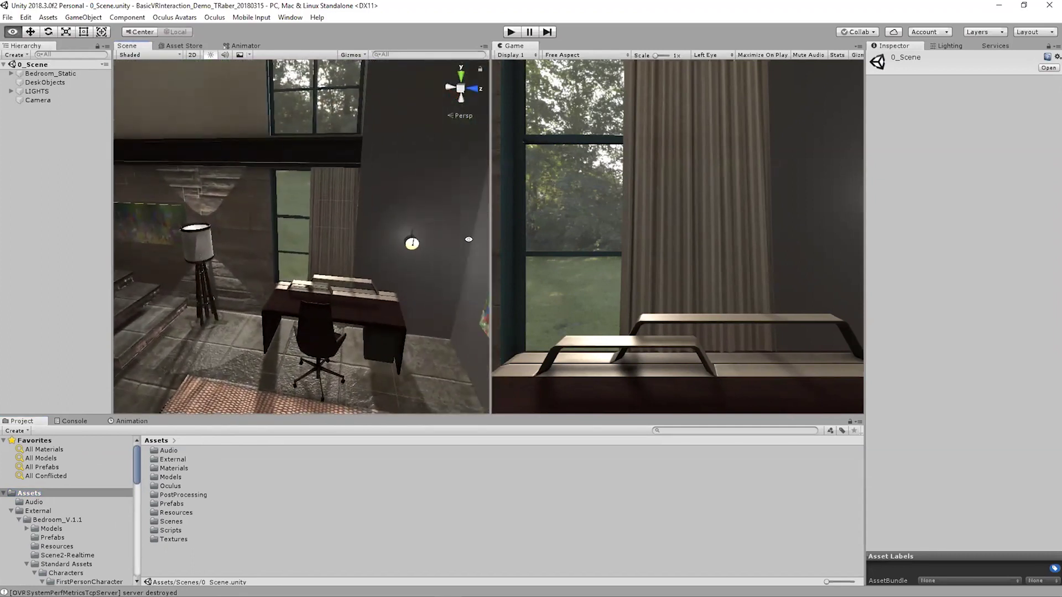
{"action": "middle_click_drag", "start_coordinate": [386, 295], "coordinate": [381, 155]}
{"action": "left_click_drag", "start_coordinate": [307, 226], "coordinate": [379, 327], "text": "alt"}
{"action": "right_click_drag", "start_coordinate": [281, 320], "coordinate": [319, 258], "text": "alt"}
{"action": "middle_click_drag", "start_coordinate": [318, 231], "coordinate": [351, 294]}
{"action": "right_click_drag", "start_coordinate": [351, 293], "coordinate": [320, 195], "text": "alt"}
Step: Look at the whole room from outside, and return to a close view of the desk and chair
{"action": "scroll", "coordinate": [317, 182], "scroll_direction": "down", "scroll_amount": 12}
{"action": "left_click_drag", "start_coordinate": [347, 173], "coordinate": [61, 259], "text": "alt"}
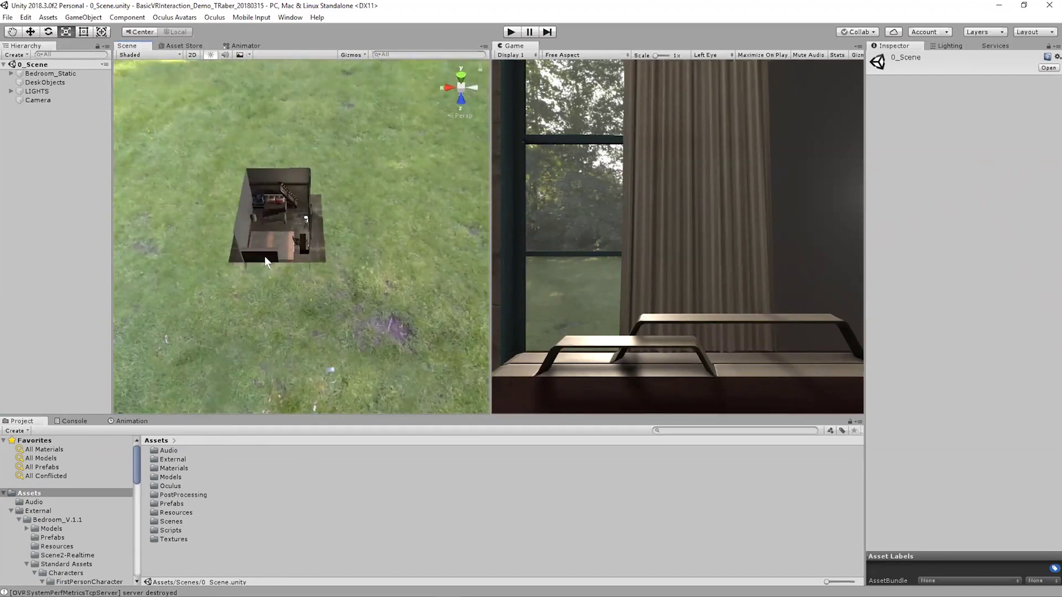
{"action": "scroll", "coordinate": [266, 255], "scroll_direction": "up", "scroll_amount": 5}
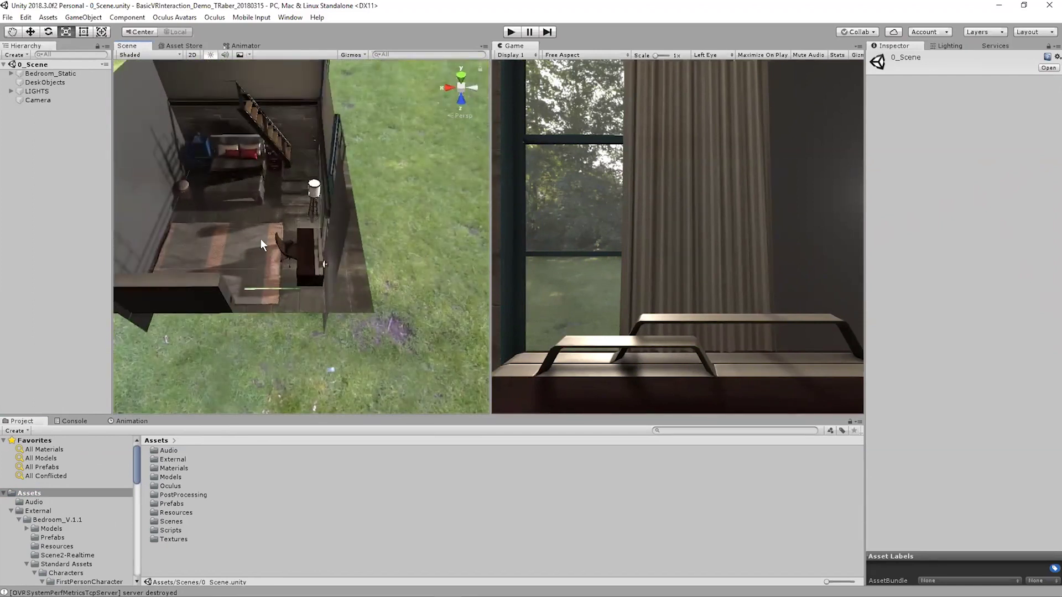
{"action": "scroll", "coordinate": [257, 240], "scroll_direction": "up", "scroll_amount": 10}
{"action": "left_click_drag", "start_coordinate": [275, 299], "coordinate": [463, 224], "text": "alt"}
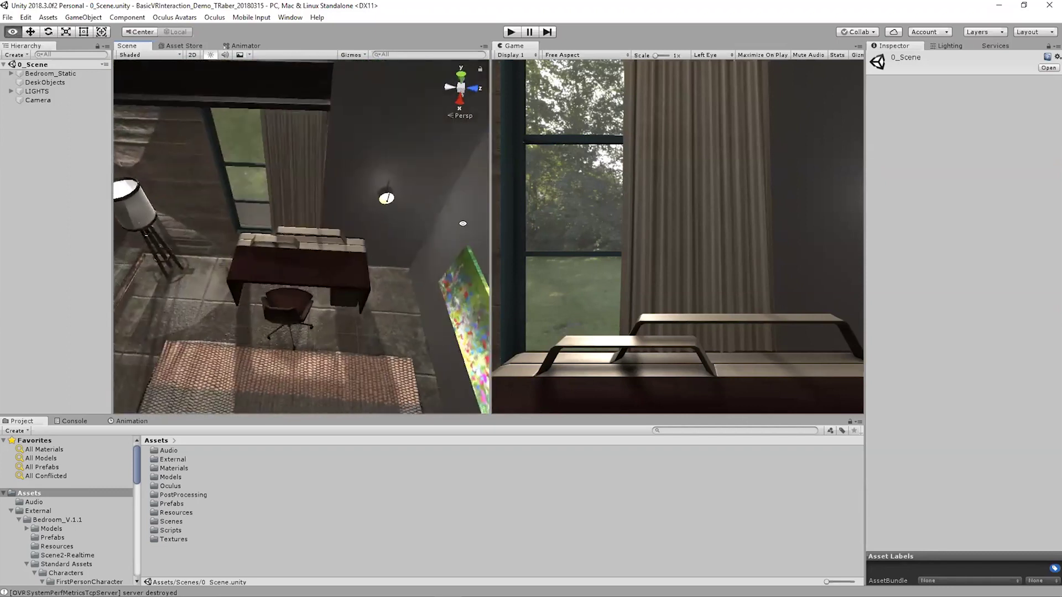
{"action": "scroll", "coordinate": [363, 277], "scroll_direction": "up", "scroll_amount": 10}
{"action": "middle_click_drag", "start_coordinate": [395, 157], "coordinate": [396, 153]}
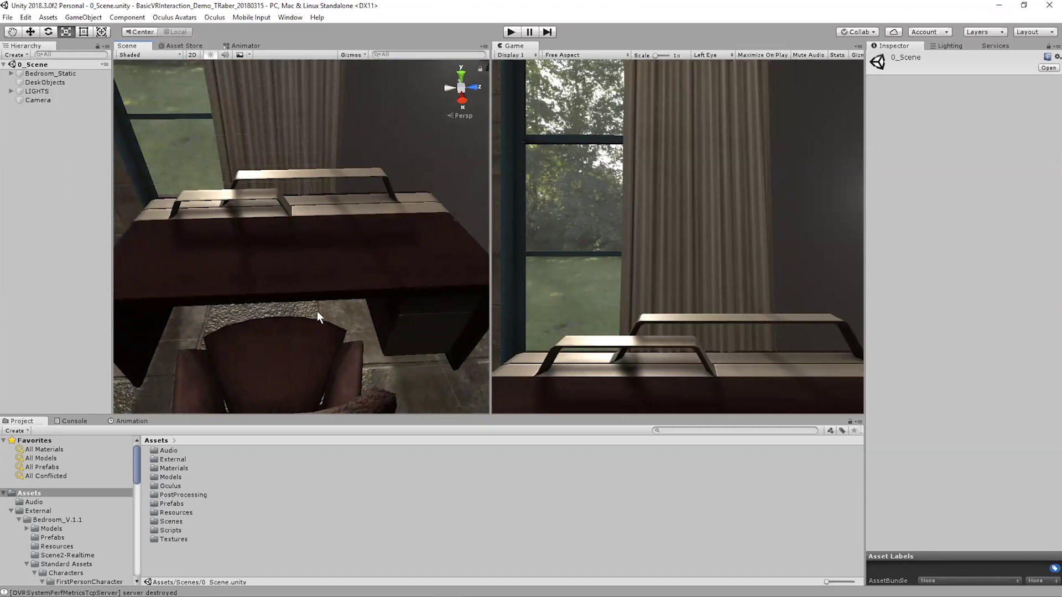
{"action": "scroll", "coordinate": [327, 285], "scroll_direction": "down", "scroll_amount": 3}
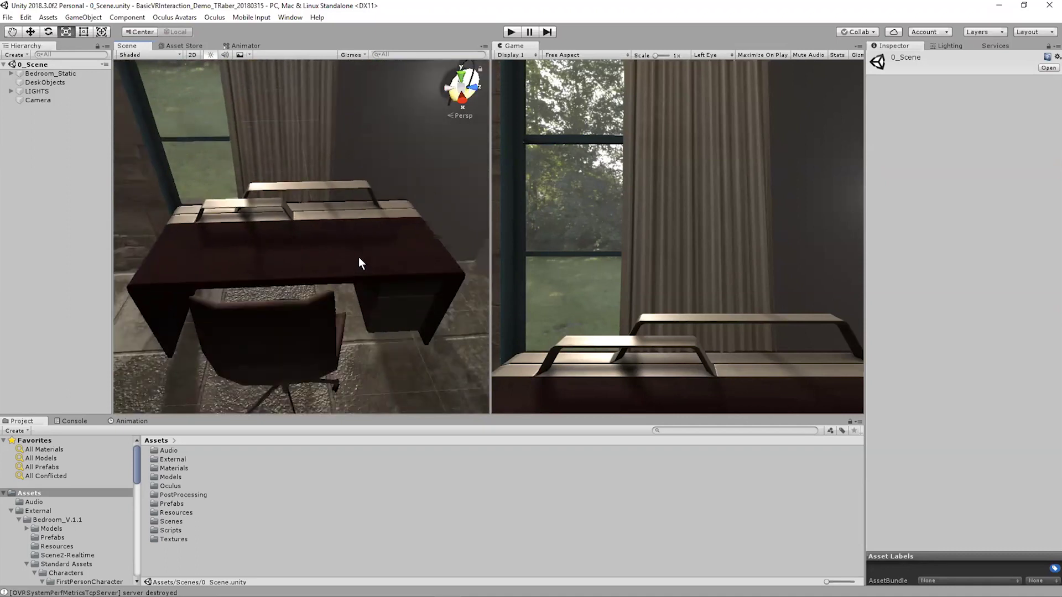
{"action": "mouse_move", "coordinate": [373, 210]}
{"action": "left_mouse_down", "text": "alt"}
{"action": "mouse_move", "coordinate": [311, 221]}
{"action": "mouse_move", "coordinate": [297, 212]}
{"action": "mouse_move", "coordinate": [324, 169]}
{"action": "mouse_move", "coordinate": [364, 194]}
{"action": "left_mouse_up", "text": "alt"}
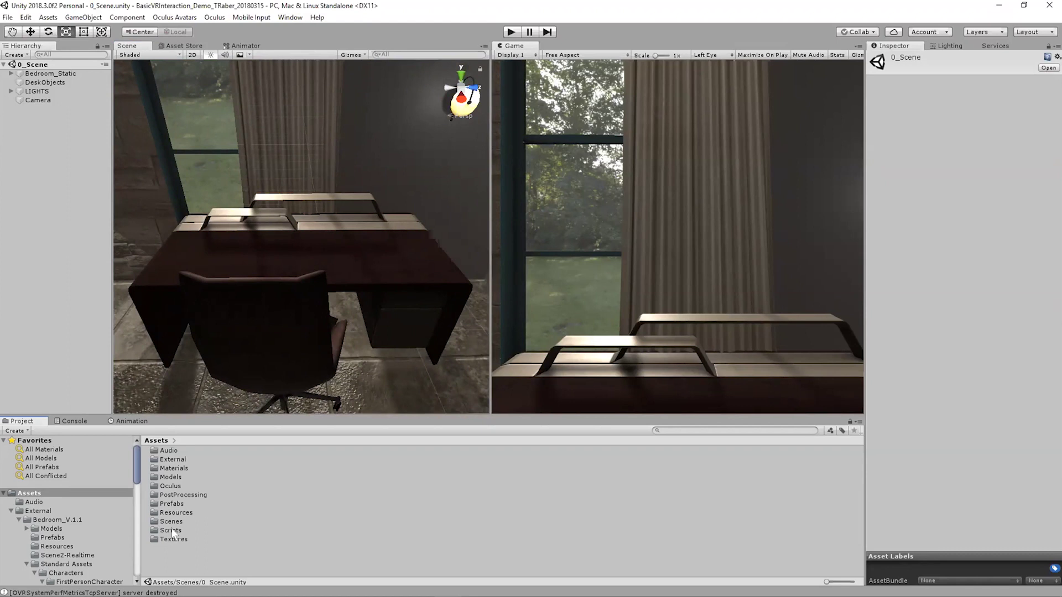
Step: Look at the prefabs of the Bedroom_V.1.1 package in the External folder
{"action": "double_click", "coordinate": [166, 459]}
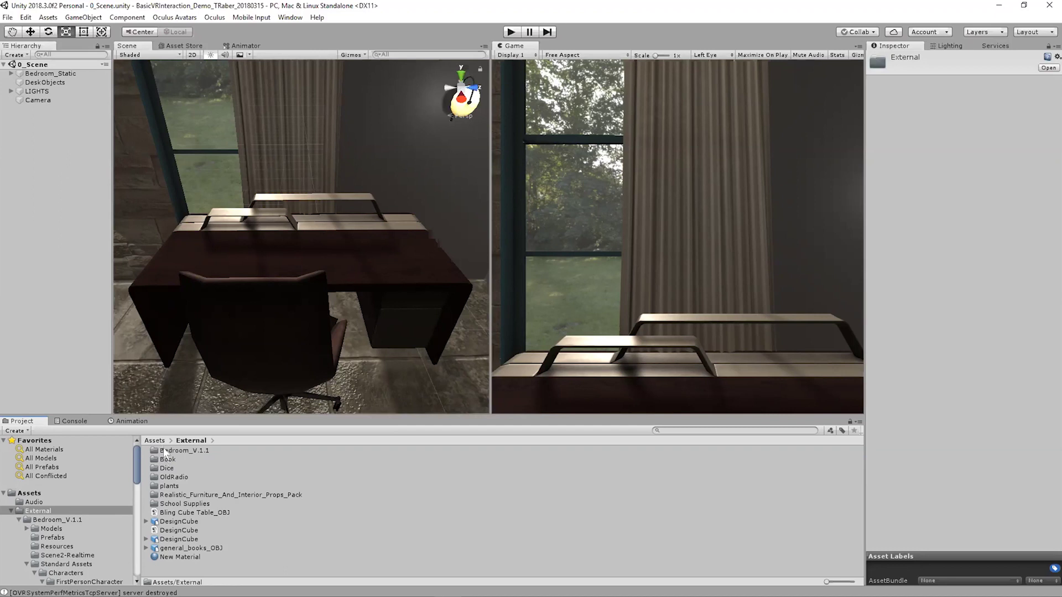
{"action": "double_click", "coordinate": [164, 451]}
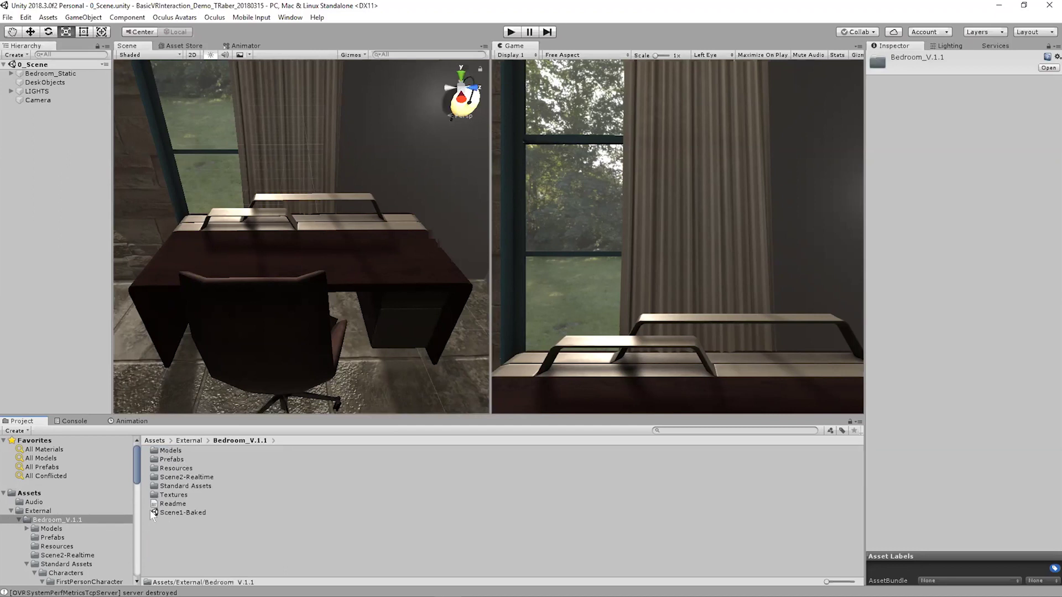
{"action": "double_click", "coordinate": [172, 458]}
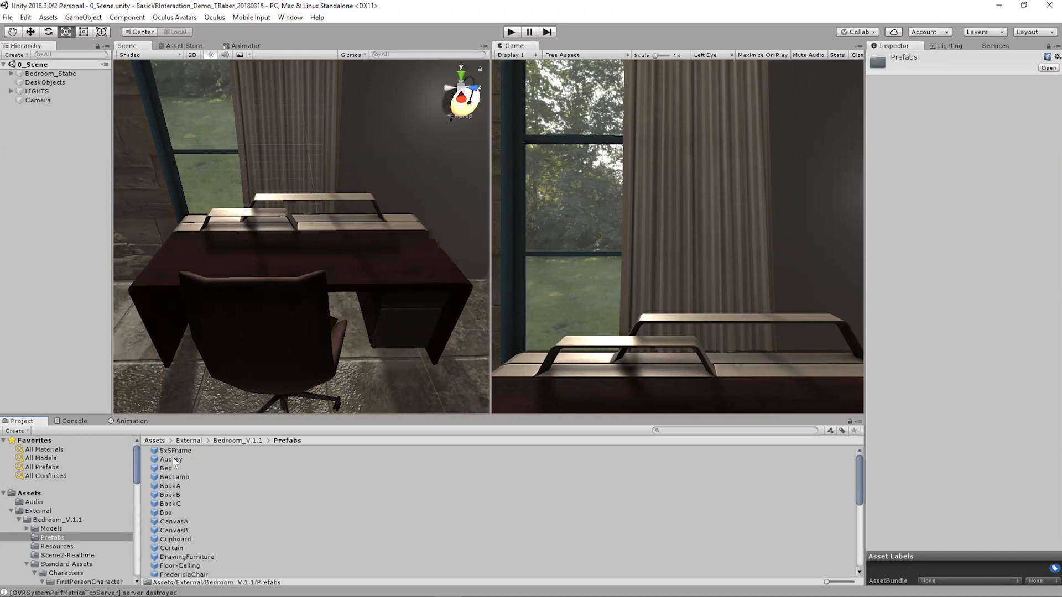
Step: Return to the Assets folder and show the files in Scenes
{"action": "left_click", "coordinate": [155, 441]}
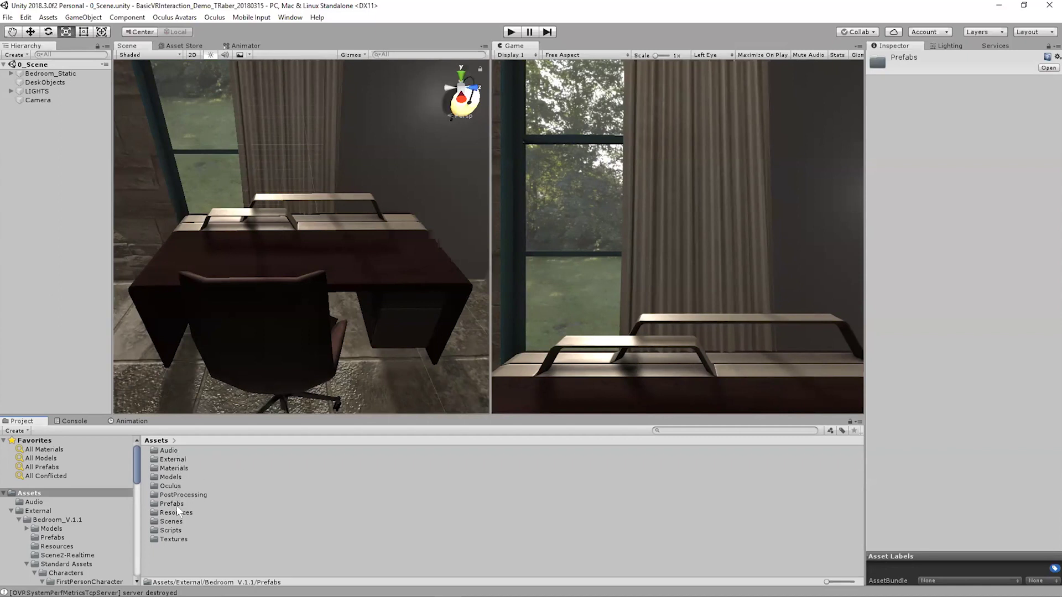
{"action": "double_click", "coordinate": [171, 521]}
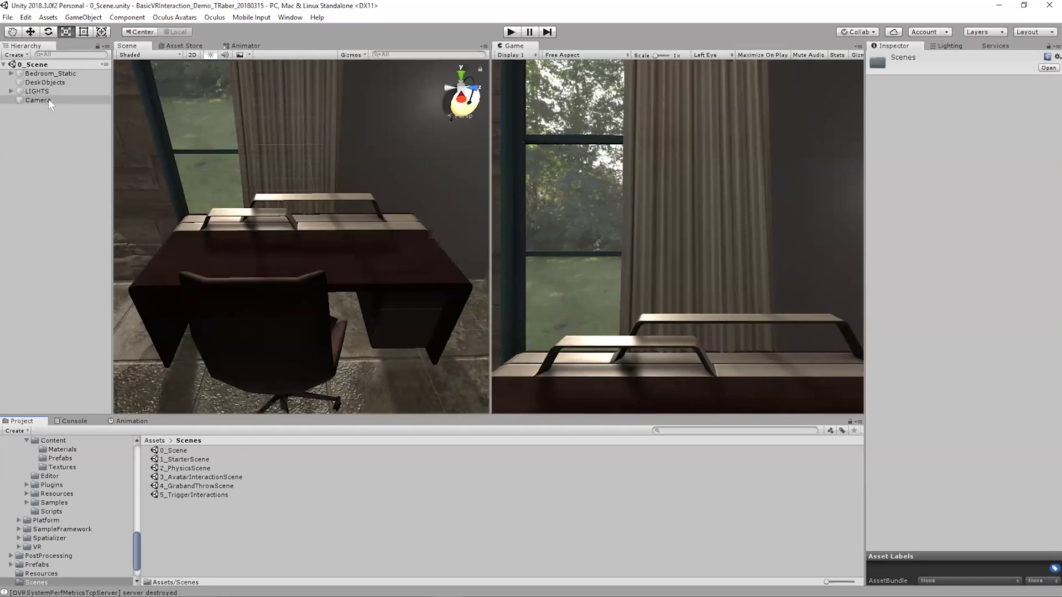
Step: Inspect the Bedroom_Static children, DeskObjects, LIGHTS and Camera objects, and the 0_Scene asset
{"action": "left_click_drag", "start_coordinate": [332, 249], "coordinate": [330, 225], "text": "alt"}
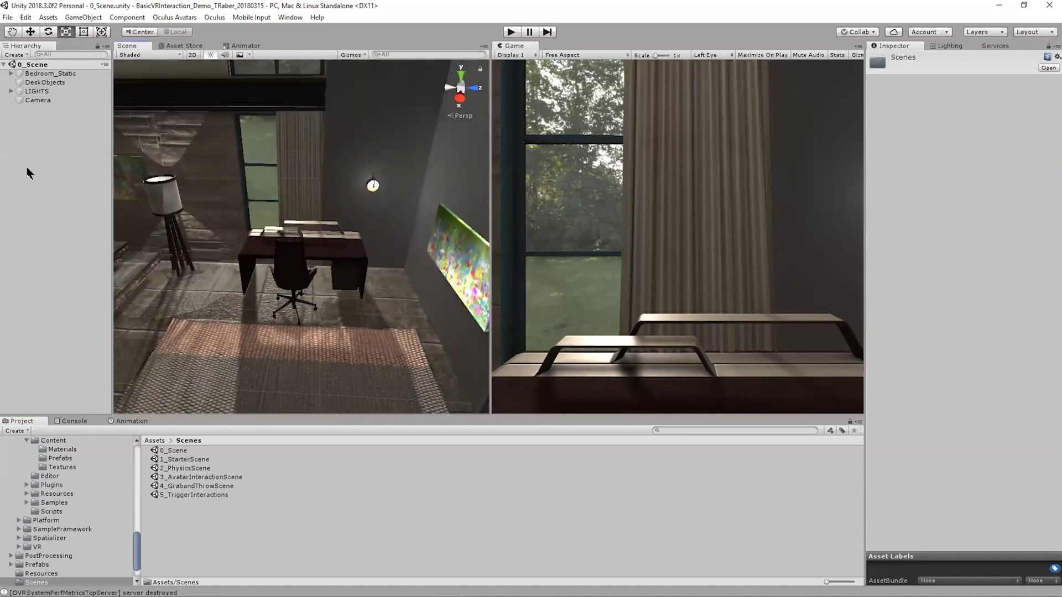
{"action": "left_click", "coordinate": [37, 77]}
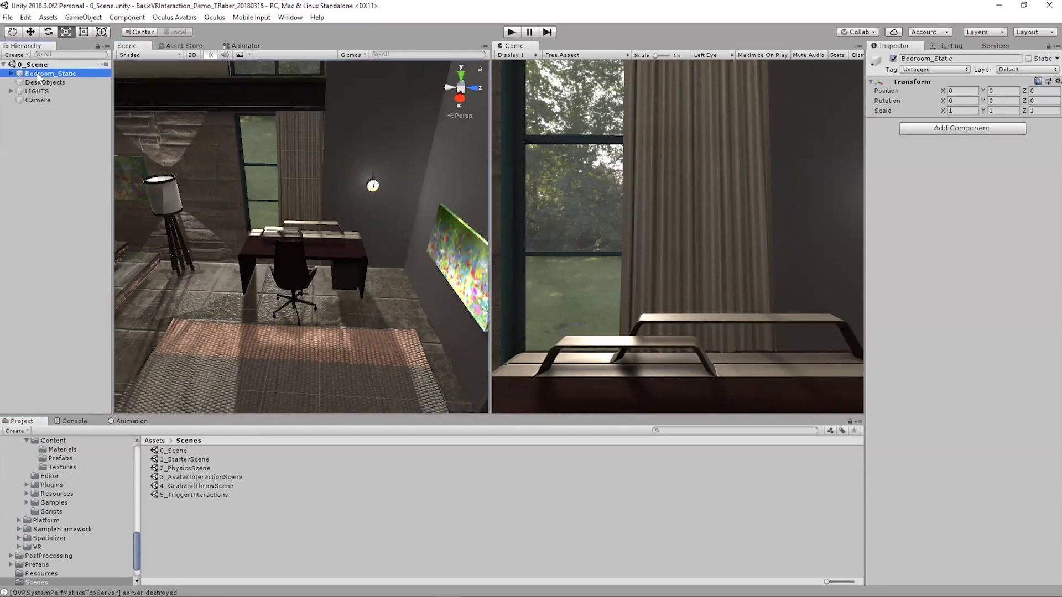
{"action": "left_click", "coordinate": [12, 73]}
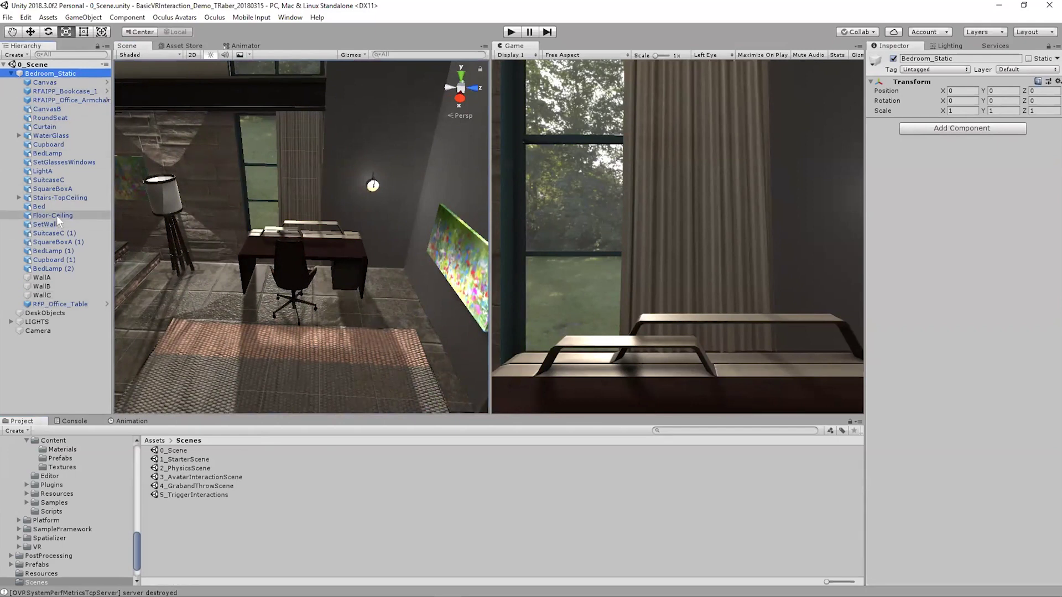
{"action": "left_click", "coordinate": [11, 73]}
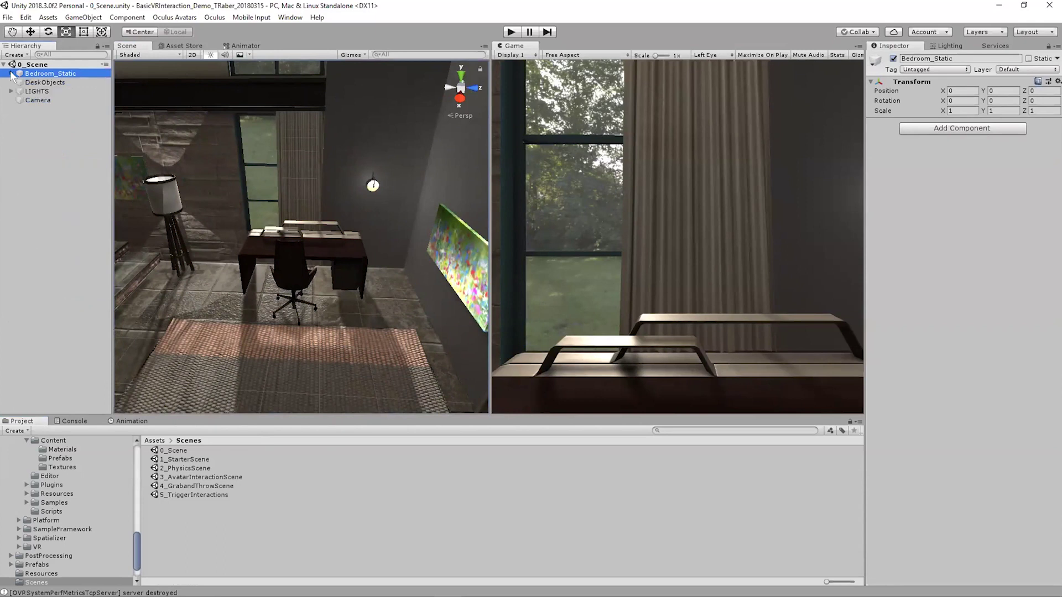
{"action": "left_click", "coordinate": [45, 82]}
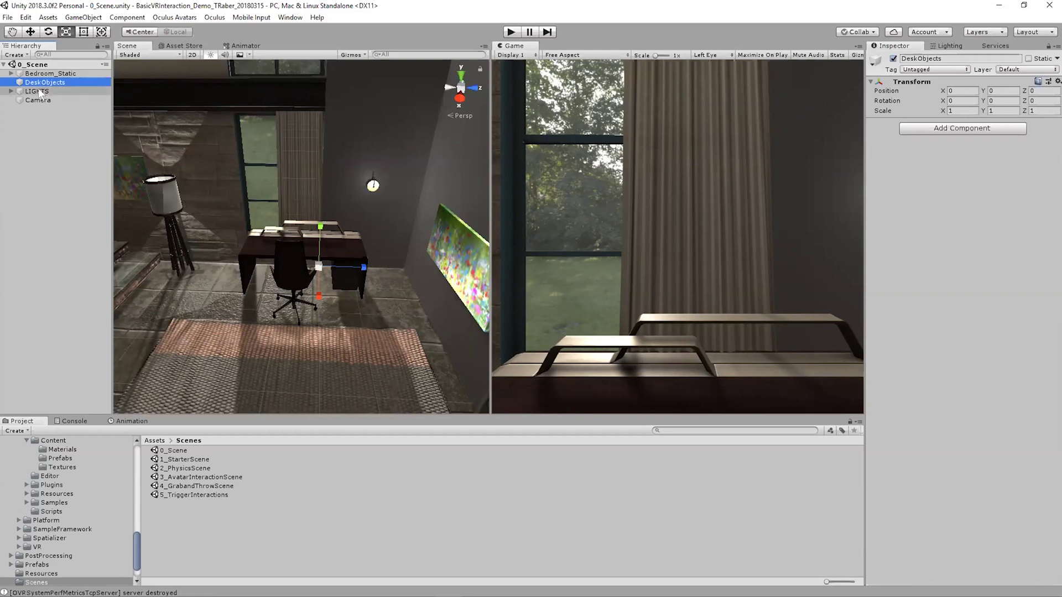
{"action": "left_click", "coordinate": [38, 92]}
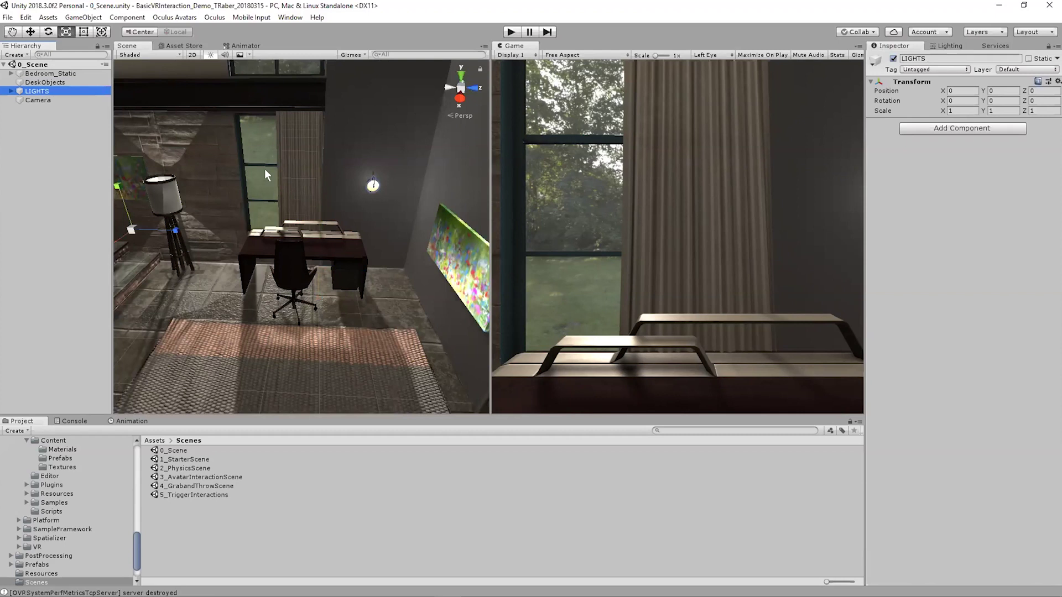
{"action": "left_click", "coordinate": [33, 100]}
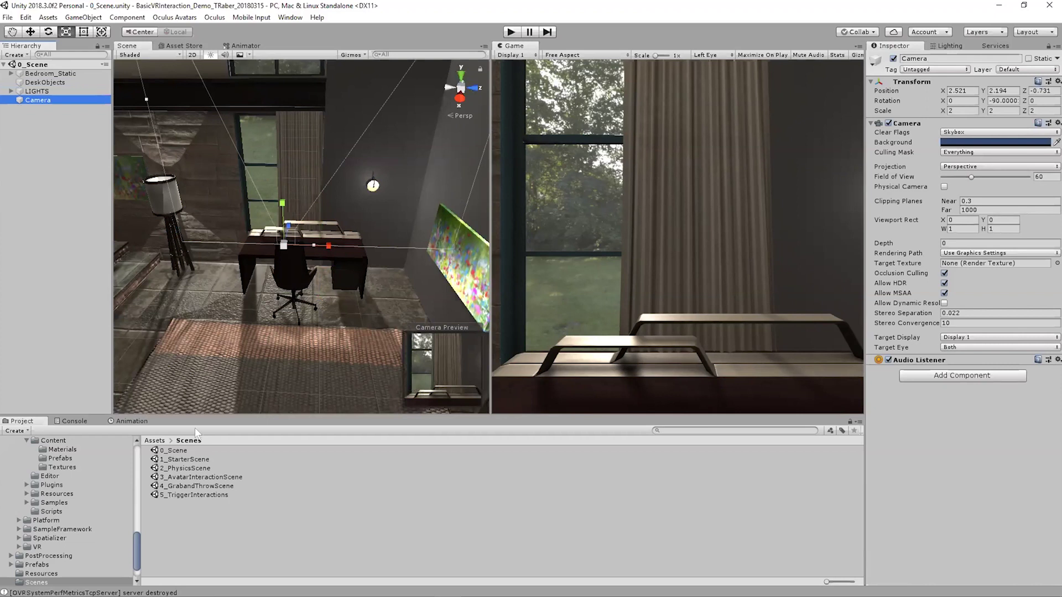
{"action": "left_click", "coordinate": [182, 449]}
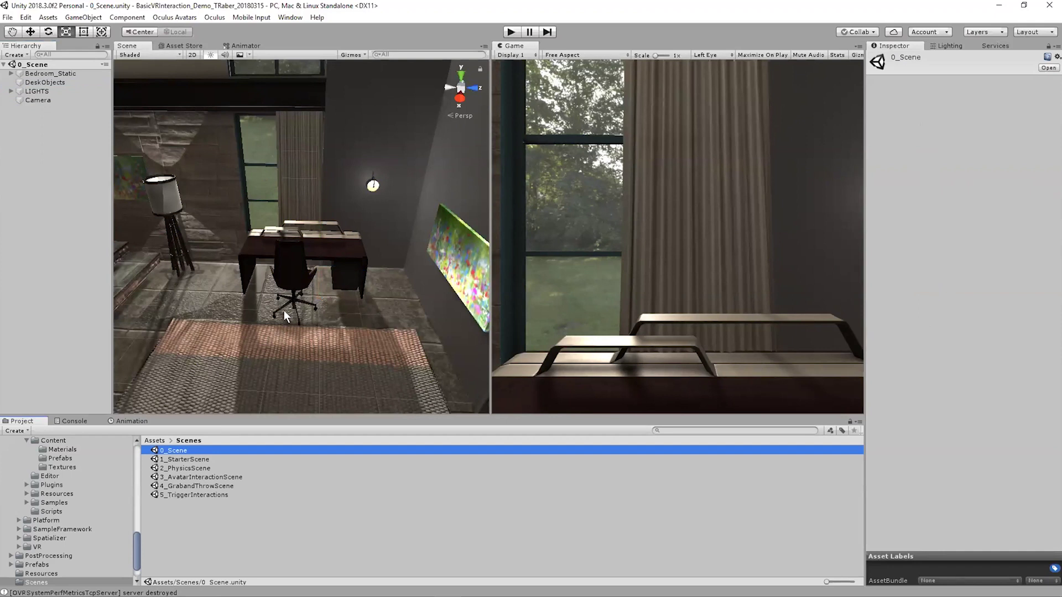
Step: Open the Prefabs folder directly under Assets, with the scene view close to the desk
{"action": "mouse_move", "coordinate": [302, 284]}
{"action": "right_mouse_down"}
{"action": "mouse_move", "coordinate": [318, 277]}
{"action": "mouse_move", "coordinate": [327, 302]}
{"action": "mouse_move", "coordinate": [337, 237]}
{"action": "mouse_move", "coordinate": [299, 286]}
{"action": "right_mouse_up"}
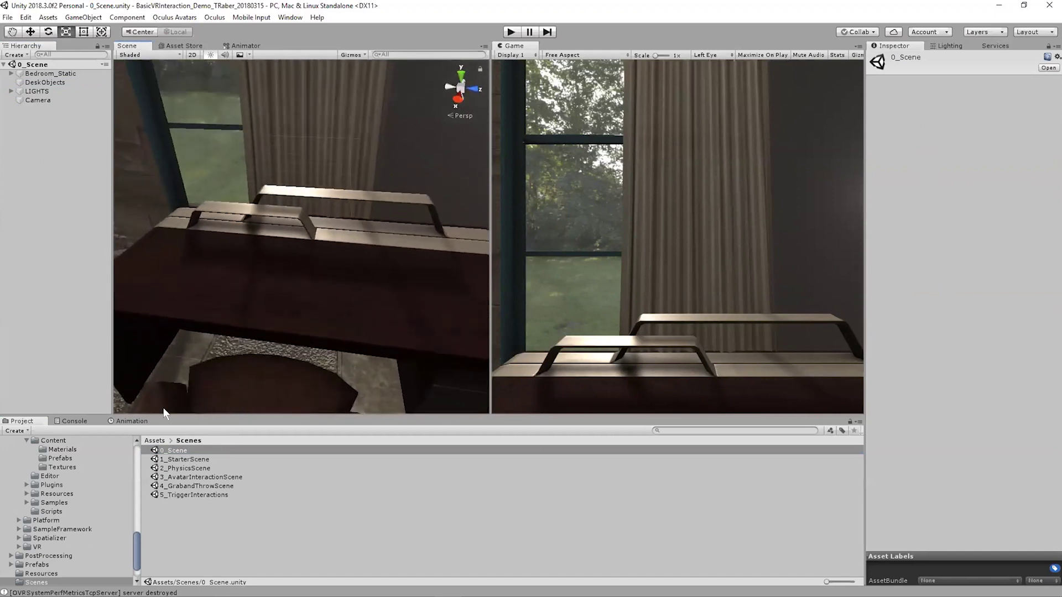
{"action": "scroll", "coordinate": [46, 471], "scroll_direction": "up", "scroll_amount": 10}
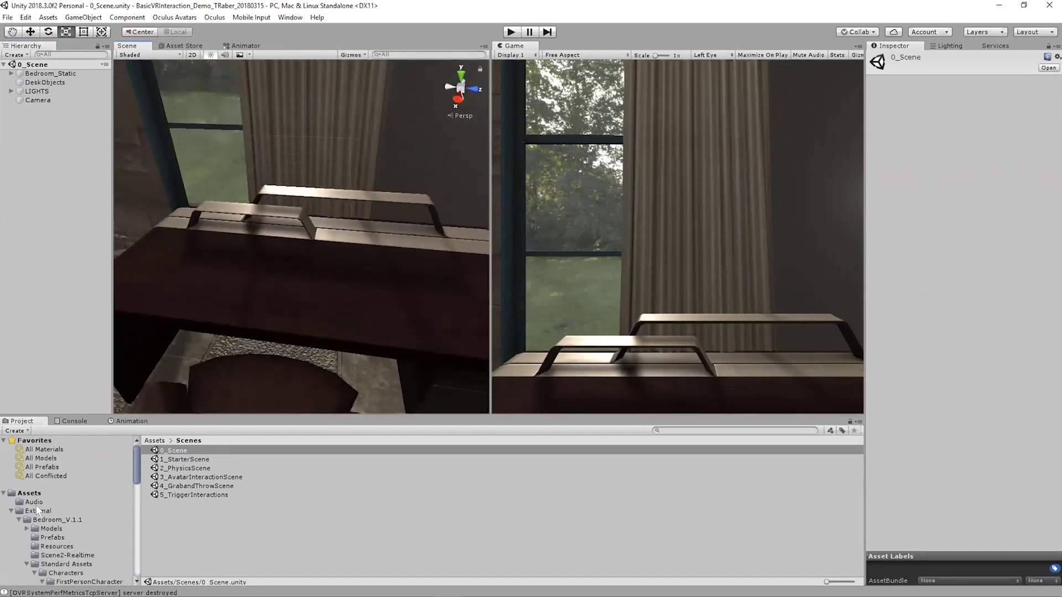
{"action": "left_click", "coordinate": [29, 492]}
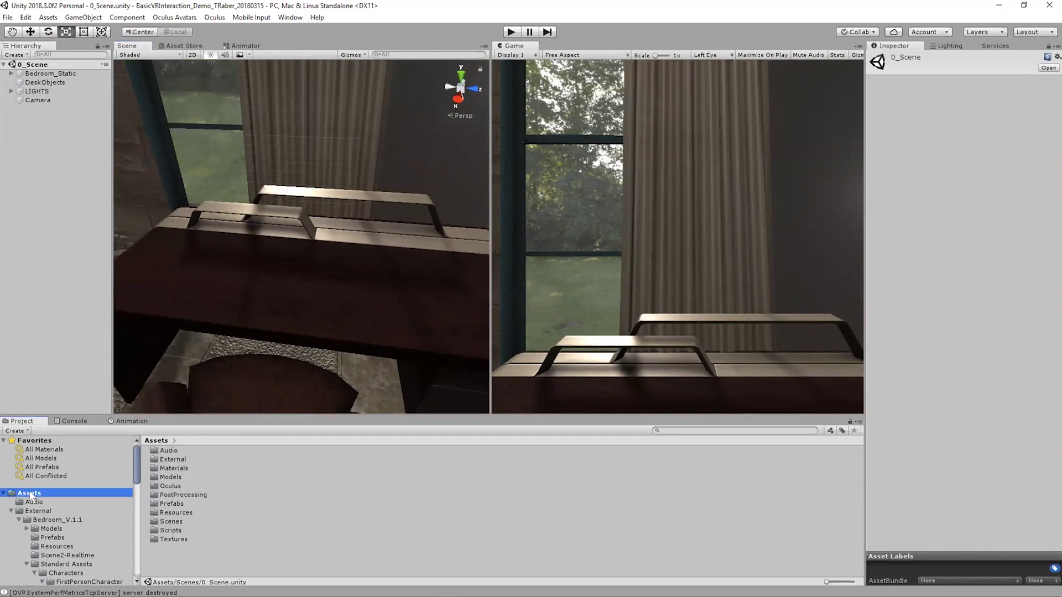
{"action": "left_click", "coordinate": [172, 504]}
{"action": "double_click", "coordinate": [172, 504]}
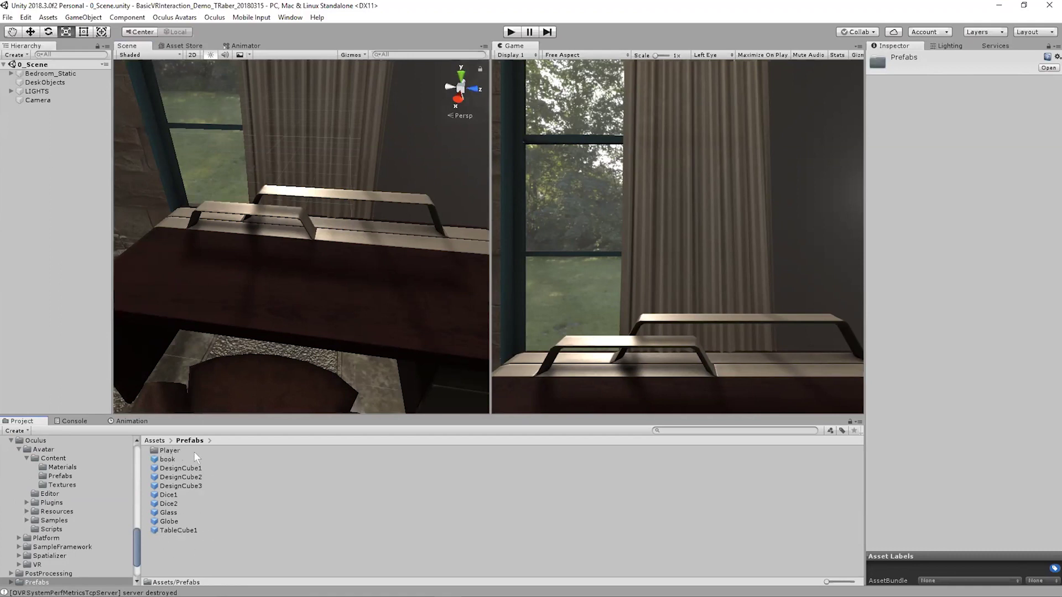
Step: Place the DesignCube1 prefab in the scene at the desk
{"action": "mouse_move", "coordinate": [290, 265]}
{"action": "left_mouse_down", "text": "alt"}
{"action": "mouse_move", "coordinate": [296, 284]}
{"action": "mouse_move", "coordinate": [306, 265]}
{"action": "mouse_move", "coordinate": [291, 266]}
{"action": "left_mouse_up", "text": "alt"}
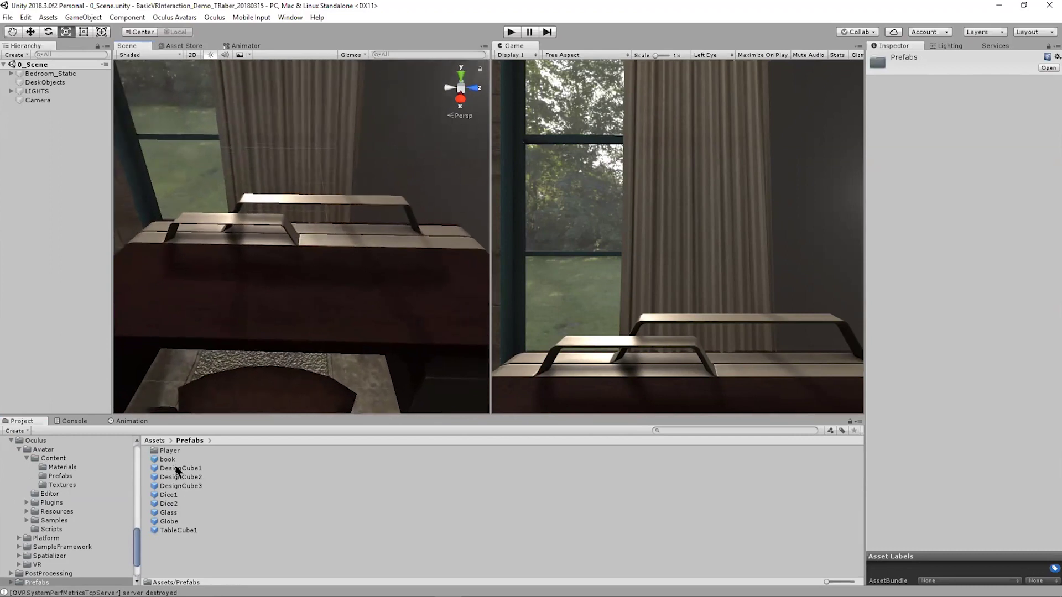
{"action": "left_click_drag", "start_coordinate": [178, 471], "coordinate": [291, 294]}
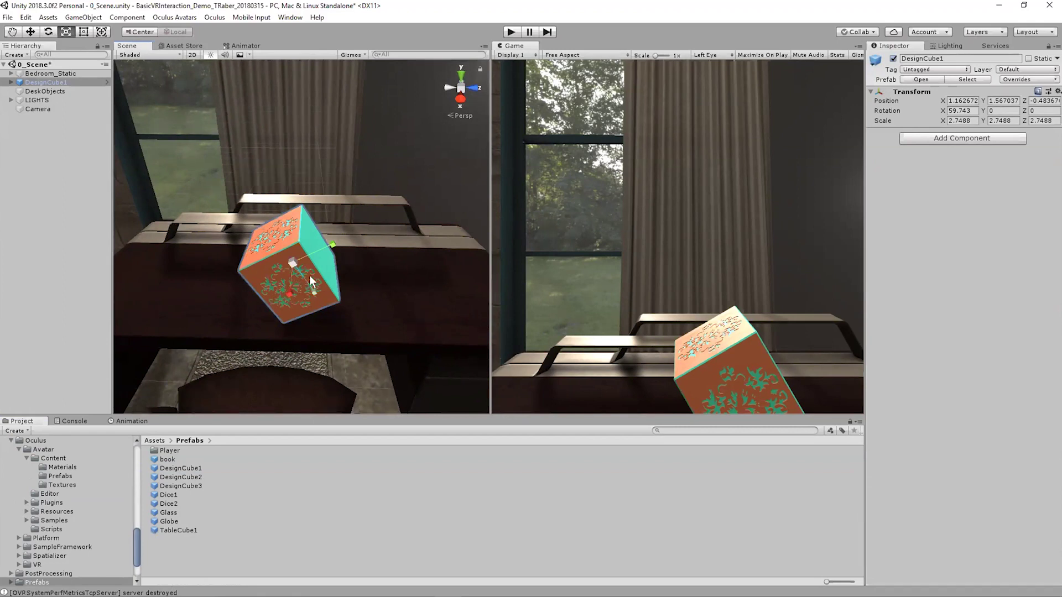
{"action": "left_click_drag", "start_coordinate": [317, 302], "coordinate": [315, 282], "text": "alt"}
{"action": "middle_click_drag", "start_coordinate": [315, 283], "coordinate": [319, 256]}
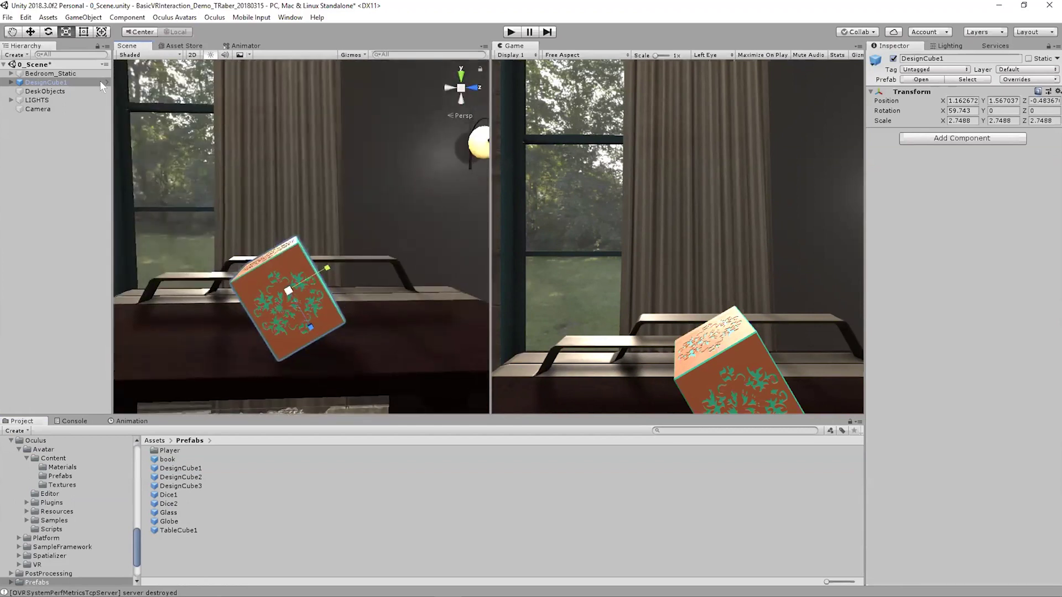
Step: Open the prefab asset of the placed DesignCube1 for editing and frame the cube
{"action": "right_click", "coordinate": [59, 82]}
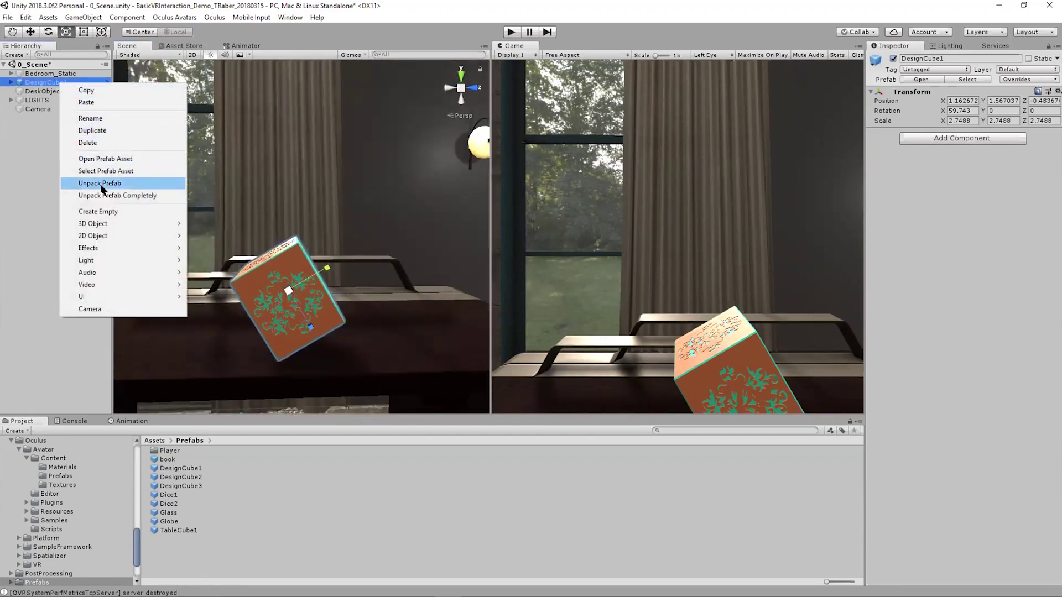
{"action": "left_click", "coordinate": [100, 159]}
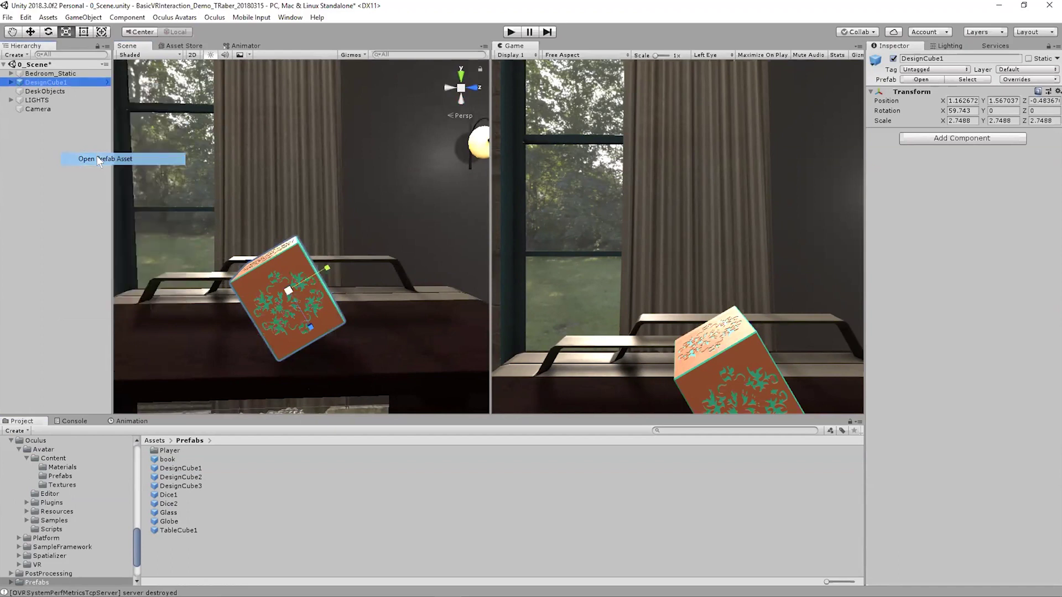
{"action": "key", "text": "f"}
{"action": "left_click_drag", "start_coordinate": [355, 243], "coordinate": [354, 266], "text": "alt"}
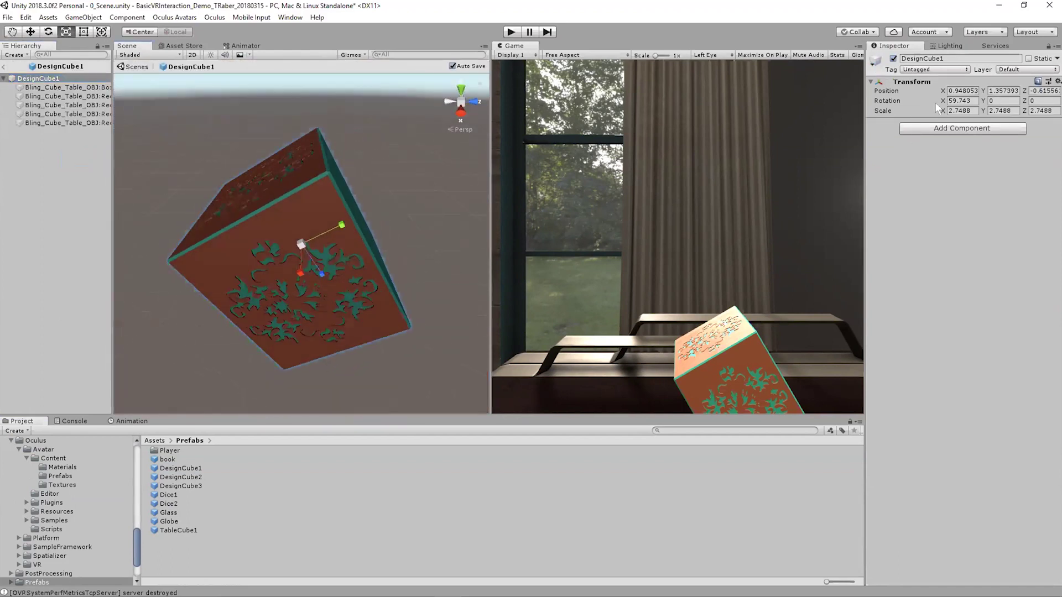
Step: Set the DesignCube1 prefab's X rotation to 0 and its scale to 1 on all axes, and return to the scene
{"action": "left_click", "coordinate": [954, 100]}
{"action": "type", "text": "0"}
{"action": "key", "text": "Tab"}
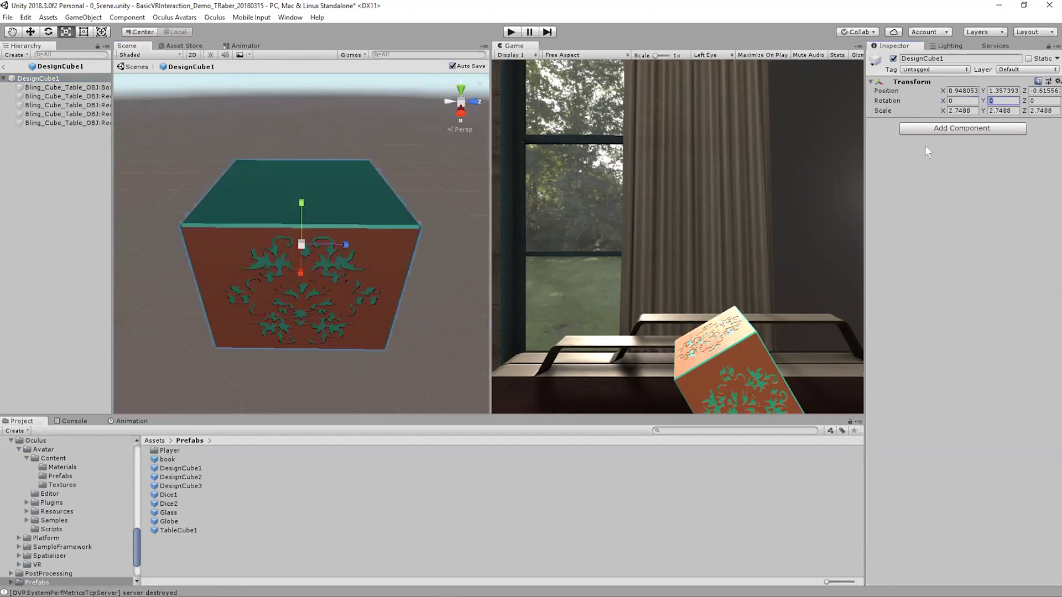
{"action": "left_click", "coordinate": [957, 111]}
{"action": "type", "text": "1"}
{"action": "key", "text": "Tab"}
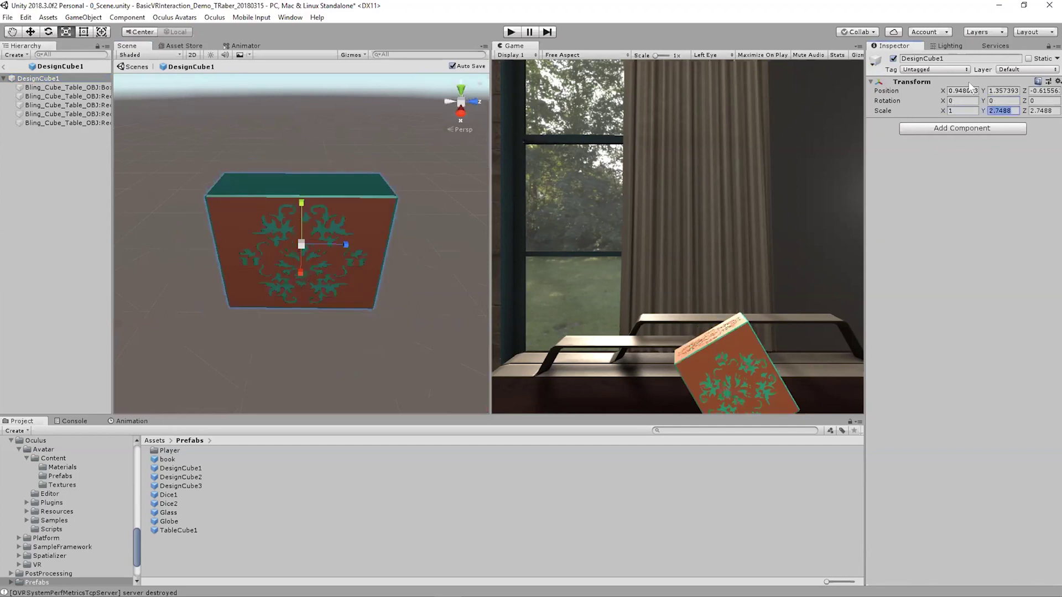
{"action": "type", "text": "1"}
{"action": "key", "text": "Tab"}
{"action": "type", "text": "1"}
{"action": "key", "text": "Return"}
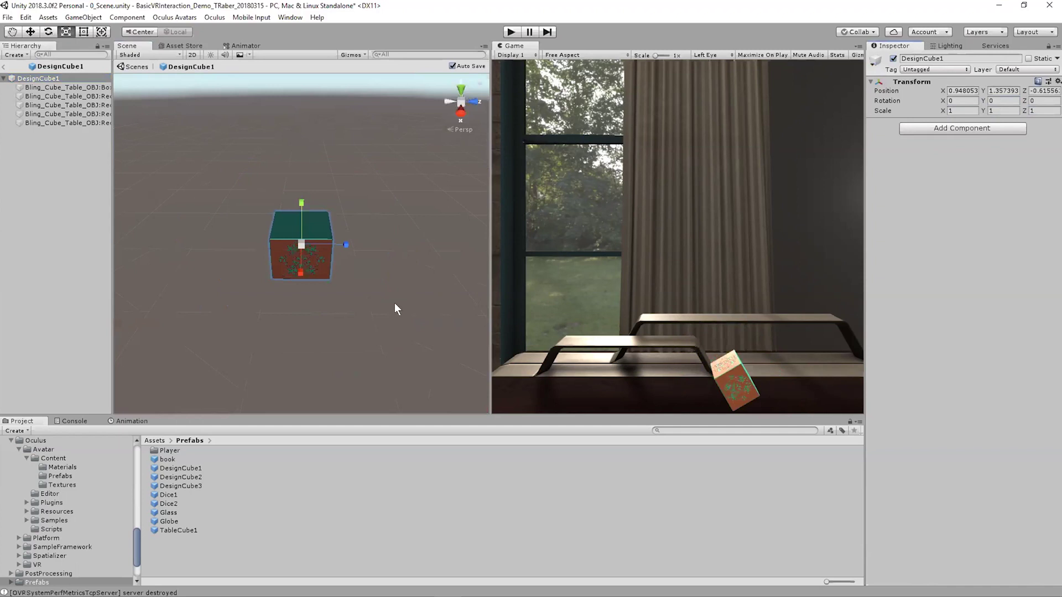
{"action": "left_click", "coordinate": [4, 67]}
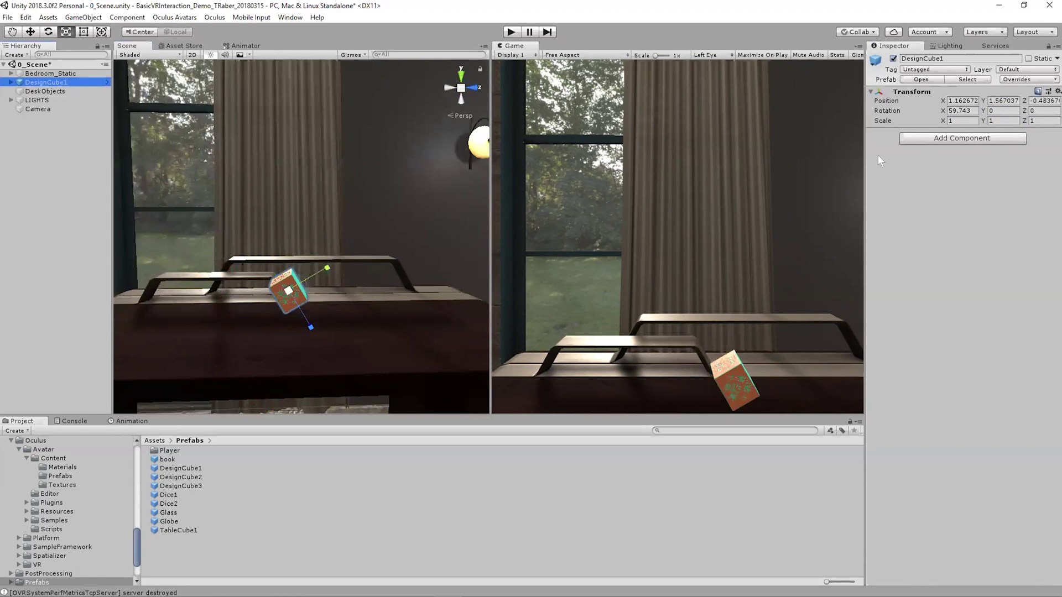
Step: Set the placed DesignCube1's X rotation to 0 and save the scene
{"action": "left_click", "coordinate": [948, 110]}
{"action": "type", "text": "0"}
{"action": "key", "text": "Tab"}
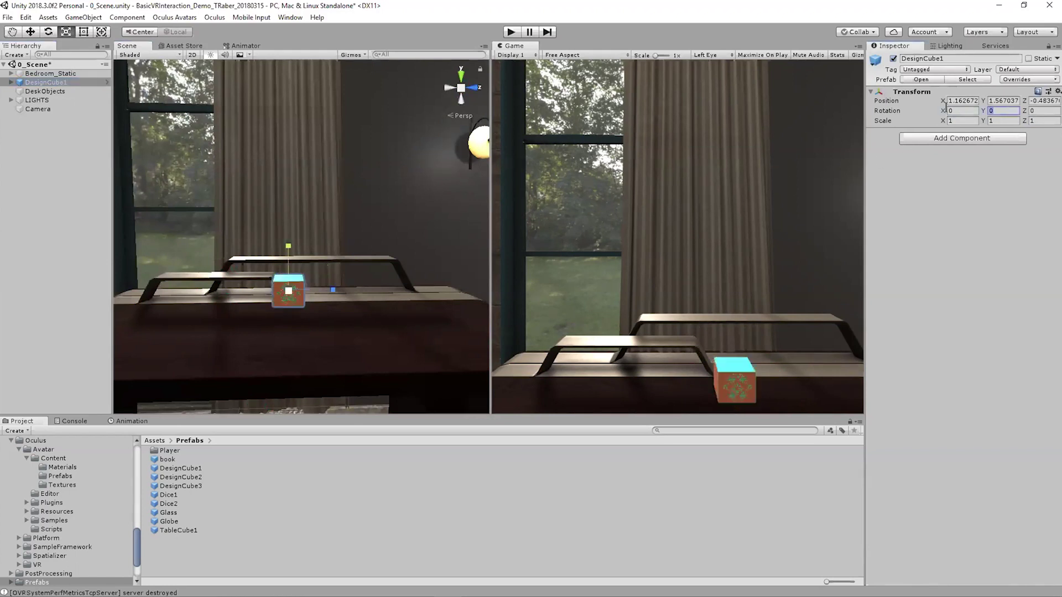
{"action": "key", "text": "ctrl+s"}
{"action": "left_click", "coordinate": [987, 185]}
Step: Lower DesignCube1 onto the desktop at Y 1.359
{"action": "scroll", "coordinate": [295, 294], "scroll_direction": "up", "scroll_amount": 3}
{"action": "middle_click_drag", "start_coordinate": [295, 295], "coordinate": [320, 198]}
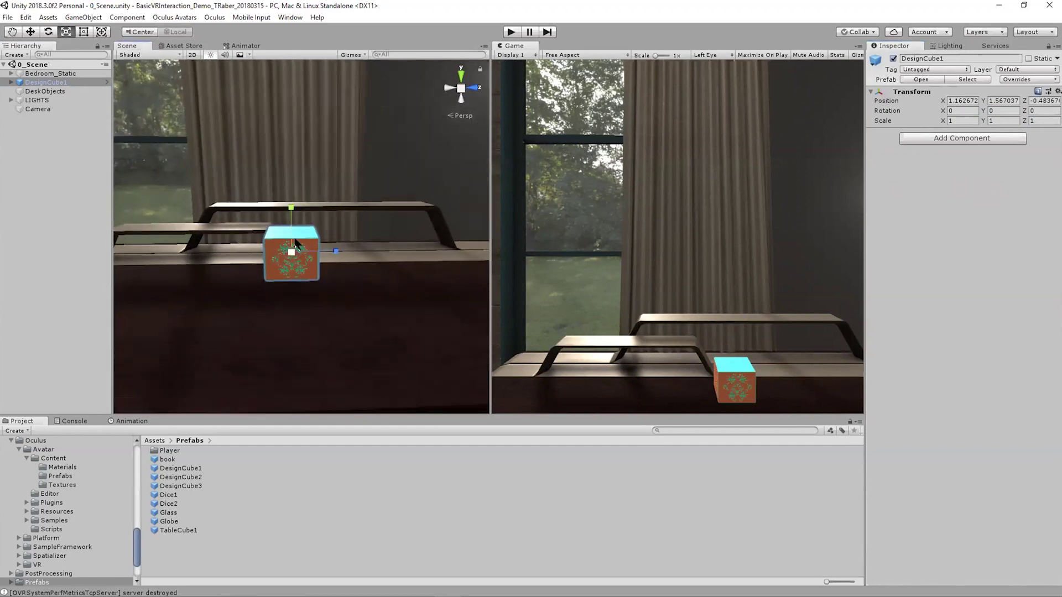
{"action": "key", "text": "w"}
{"action": "left_click_drag", "start_coordinate": [291, 209], "coordinate": [294, 255]}
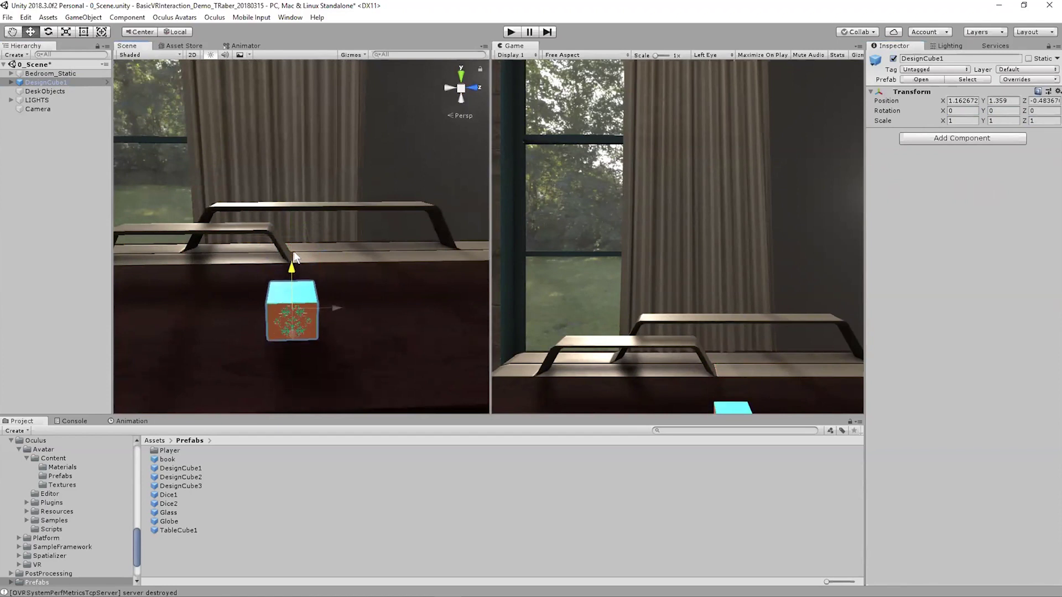
Step: Place the DesignCube2 and DesignCube3 prefabs on the desk, one on each side of DesignCube1
{"action": "left_click", "coordinate": [196, 476]}
{"action": "left_click_drag", "start_coordinate": [196, 476], "coordinate": [383, 331]}
{"action": "left_click_drag", "start_coordinate": [181, 486], "coordinate": [201, 333]}
Step: Place the Dice1 and Dice2 prefabs close together on the desk, beside the row of design cubes
{"action": "scroll", "coordinate": [280, 320], "scroll_direction": "down", "scroll_amount": 4}
{"action": "scroll", "coordinate": [278, 315], "scroll_direction": "up", "scroll_amount": 5}
{"action": "left_click_drag", "start_coordinate": [280, 312], "coordinate": [270, 359], "text": "alt"}
{"action": "left_click_drag", "start_coordinate": [173, 495], "coordinate": [239, 363]}
{"action": "left_click_drag", "start_coordinate": [169, 504], "coordinate": [346, 304]}
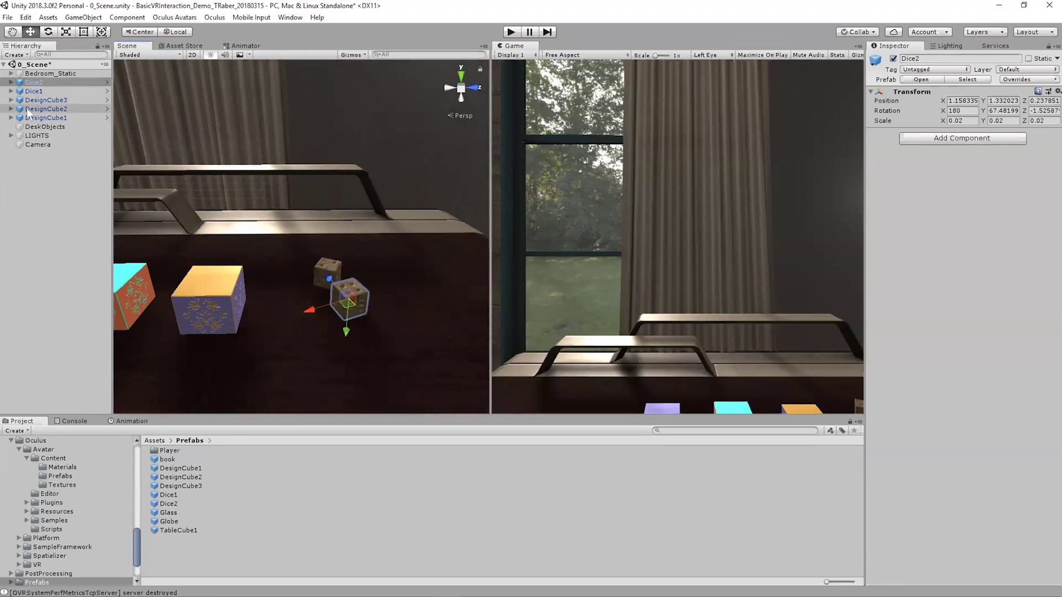
Step: Parent both dice and the three design cubes under DeskObjects, and check each child
{"action": "left_click", "coordinate": [39, 118], "text": "shift"}
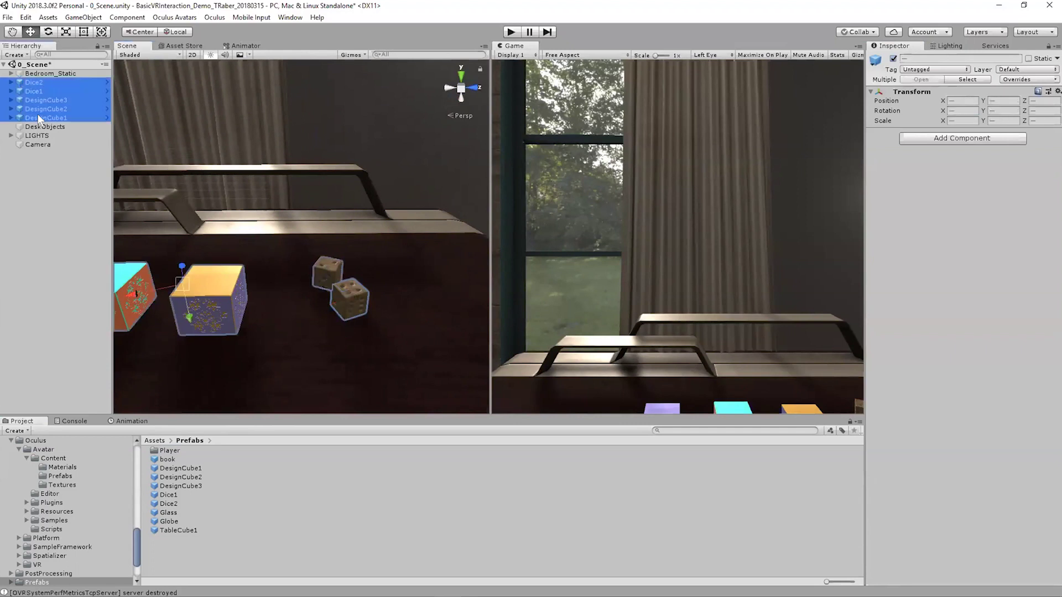
{"action": "left_click", "coordinate": [35, 83]}
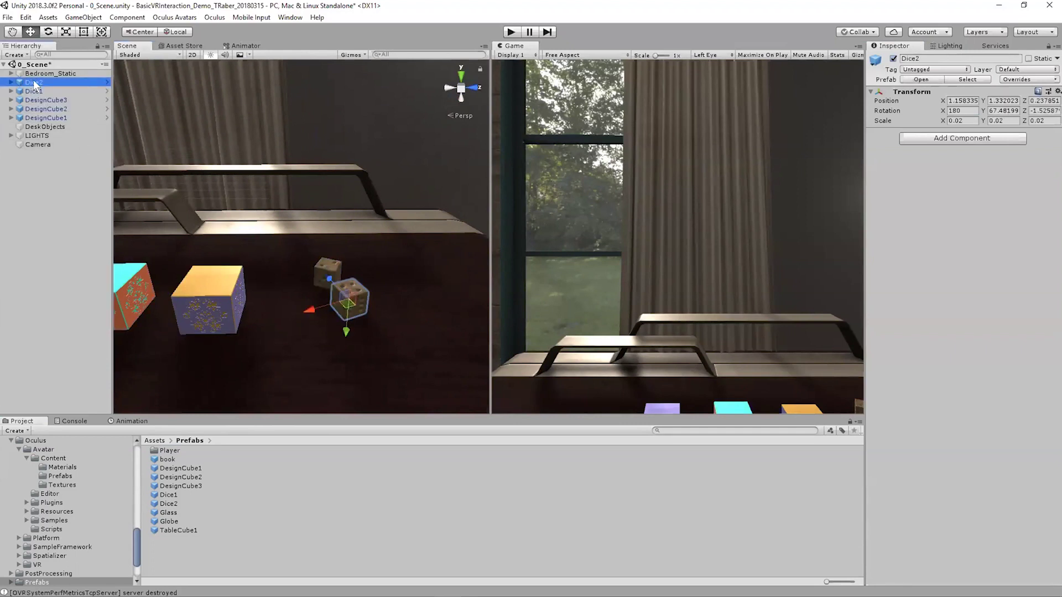
{"action": "left_click", "coordinate": [39, 116], "text": "shift"}
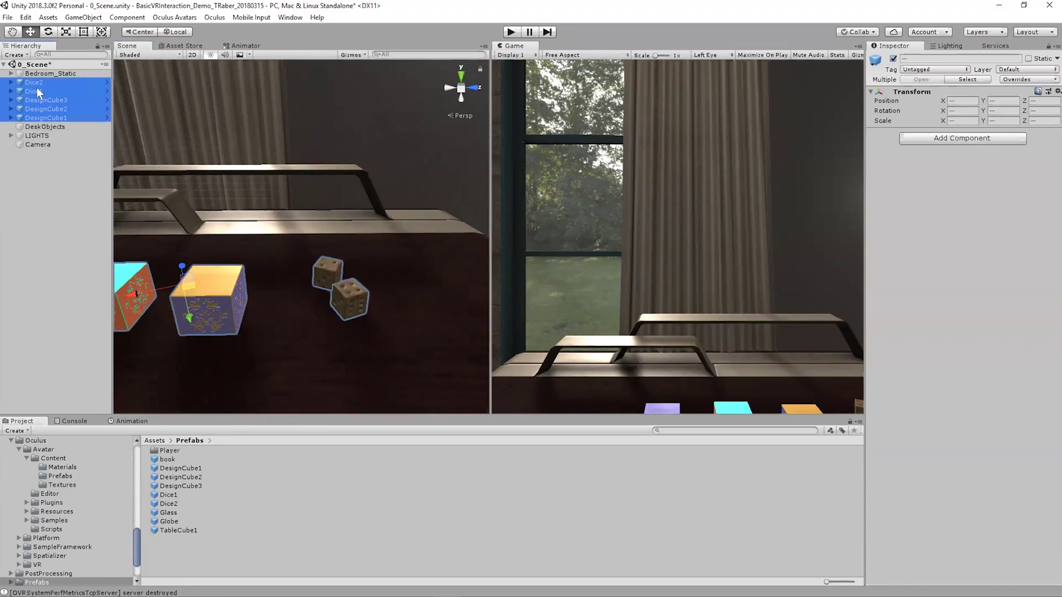
{"action": "left_click_drag", "start_coordinate": [36, 84], "coordinate": [36, 130]}
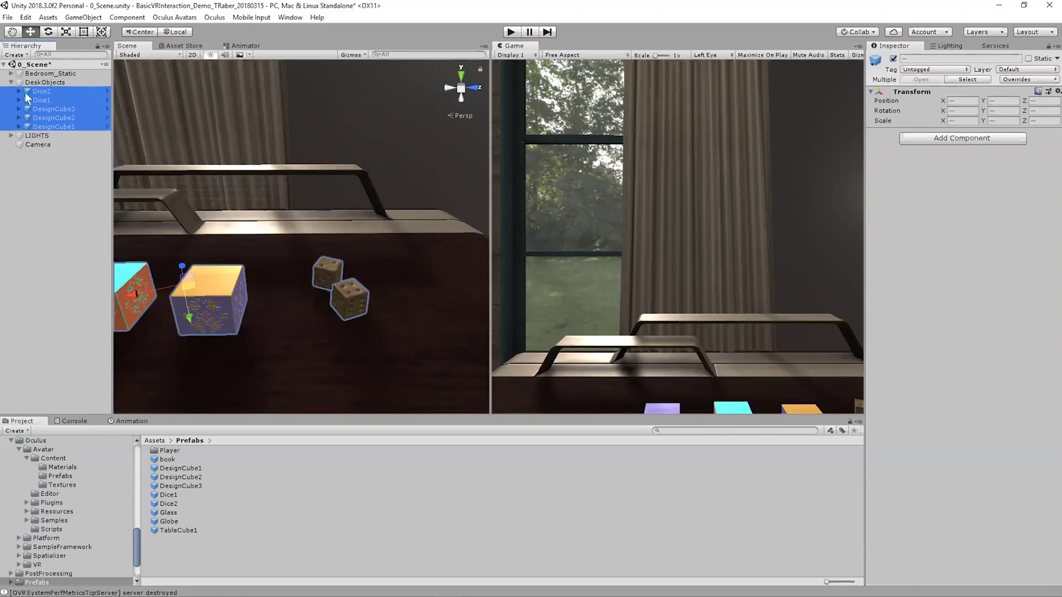
{"action": "left_click", "coordinate": [11, 83]}
{"action": "left_click", "coordinate": [11, 82]}
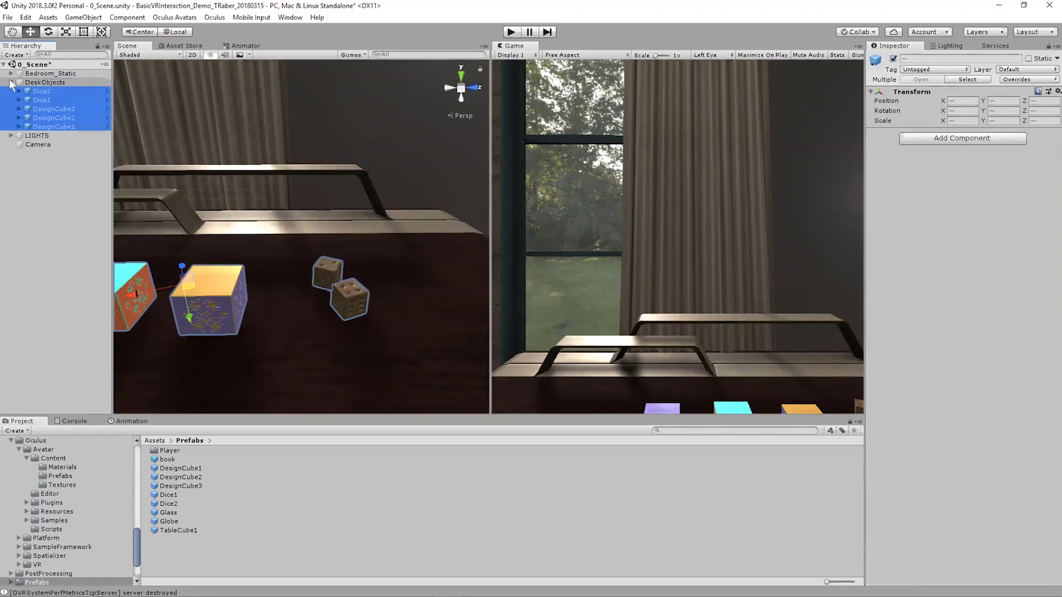
{"action": "left_click", "coordinate": [39, 92]}
{"action": "left_click", "coordinate": [41, 101]}
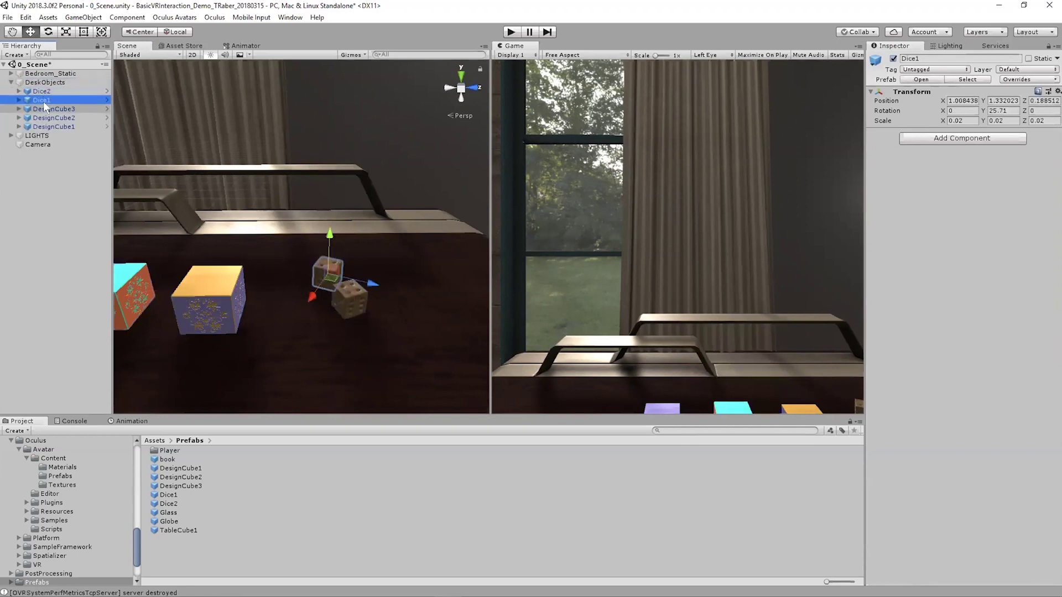
{"action": "left_click", "coordinate": [44, 110]}
{"action": "left_click", "coordinate": [46, 118]}
{"action": "left_click", "coordinate": [45, 125]}
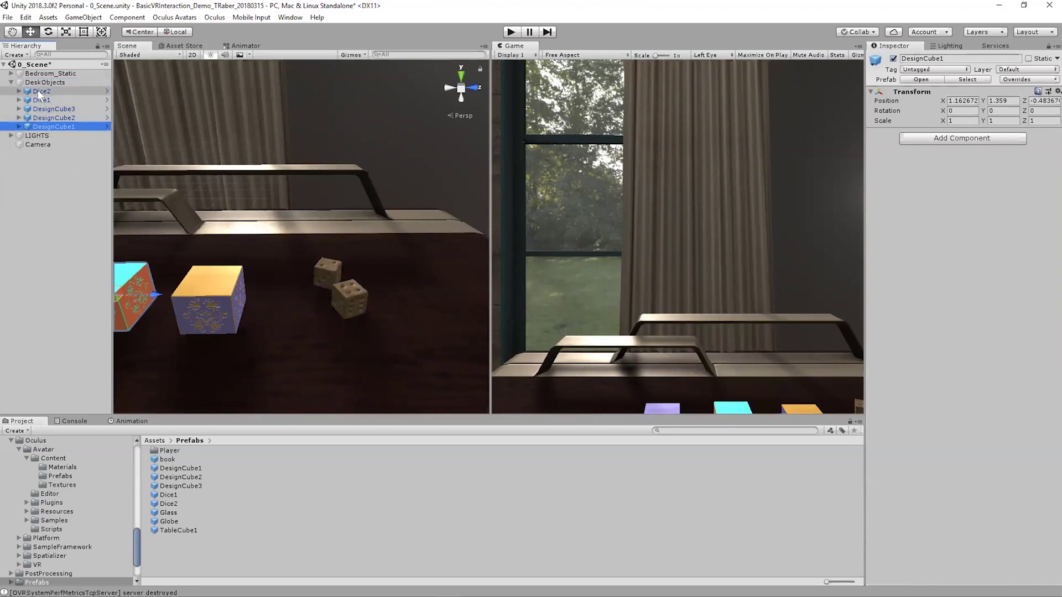
Step: Take Dice2 and Dice1 out of DeskObjects and parent them under it again
{"action": "left_click_drag", "start_coordinate": [39, 92], "coordinate": [37, 78]}
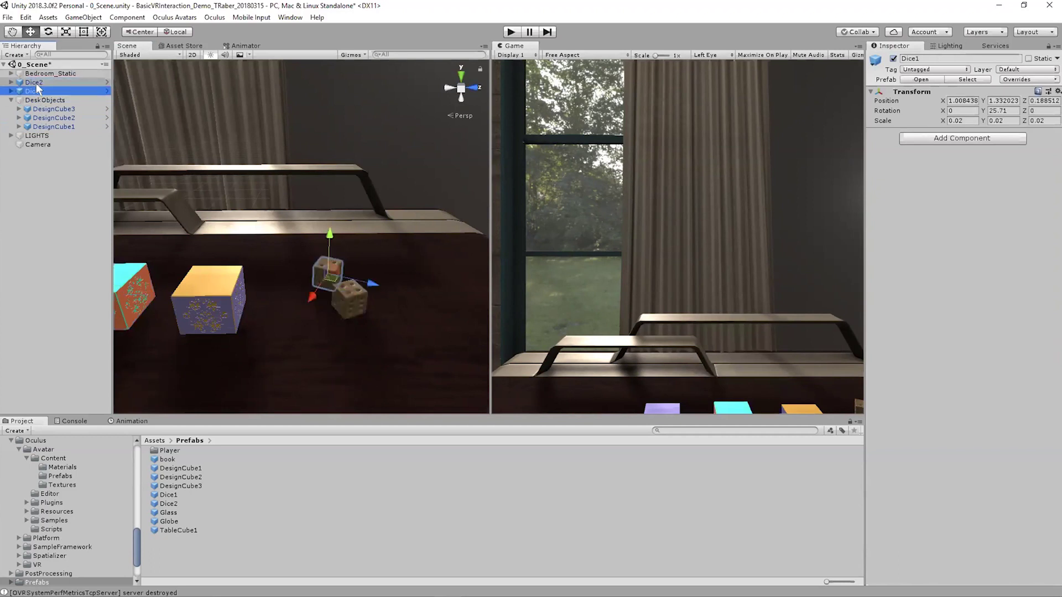
{"action": "left_click", "coordinate": [37, 91], "text": "shift"}
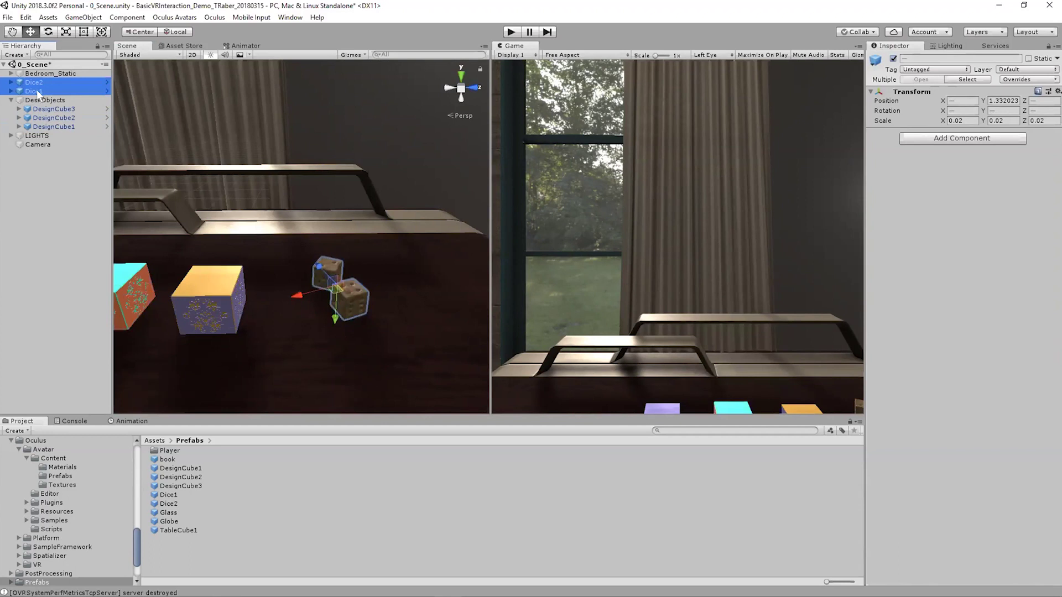
{"action": "left_click", "coordinate": [37, 84]}
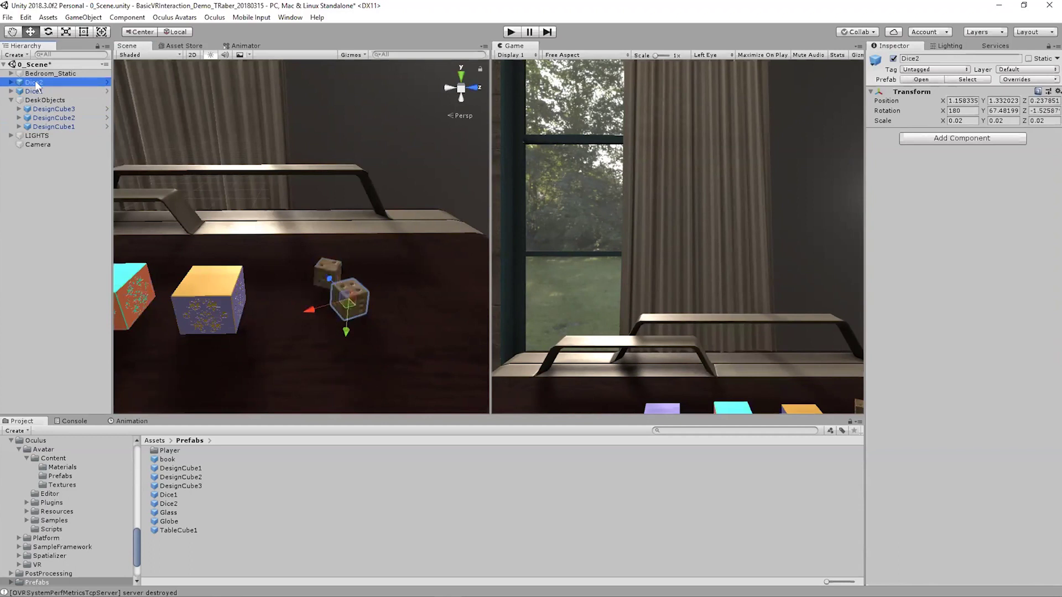
{"action": "left_click_drag", "start_coordinate": [37, 84], "coordinate": [39, 93]}
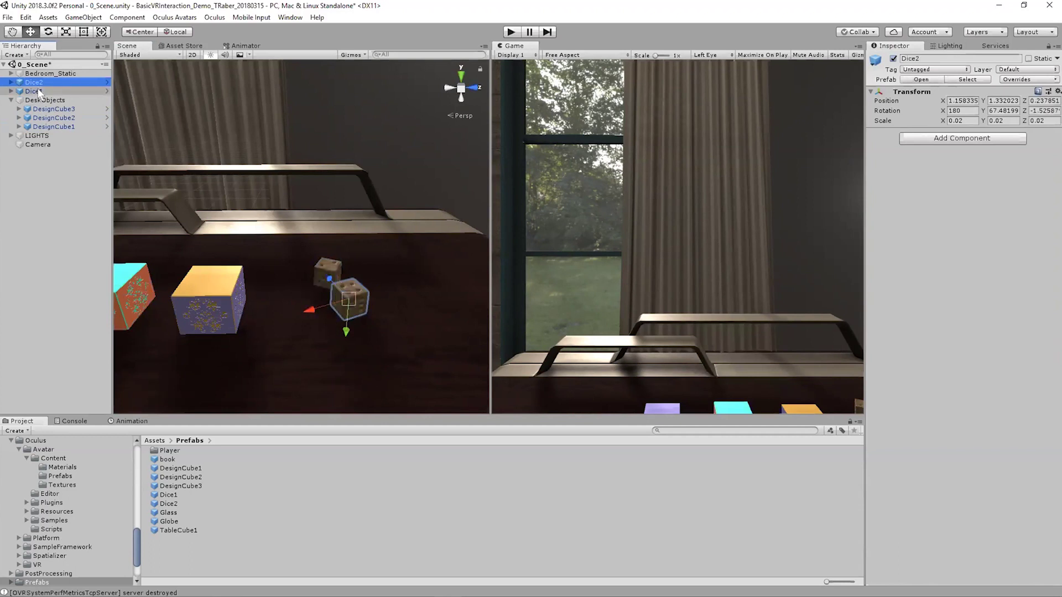
{"action": "left_click", "coordinate": [39, 92], "text": "shift"}
{"action": "left_click_drag", "start_coordinate": [38, 84], "coordinate": [44, 138]}
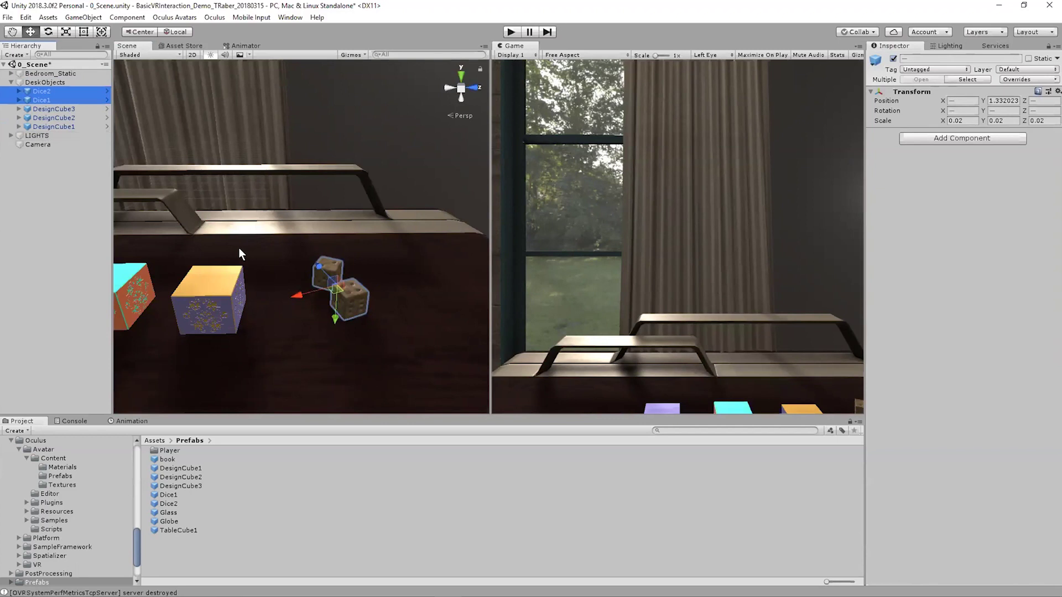
Step: Place the book prefab on the desk beside the dice, at about X 1.06, Z 0.67
{"action": "scroll", "coordinate": [317, 289], "scroll_direction": "down", "scroll_amount": 5}
{"action": "scroll", "coordinate": [318, 294], "scroll_direction": "up", "scroll_amount": 1}
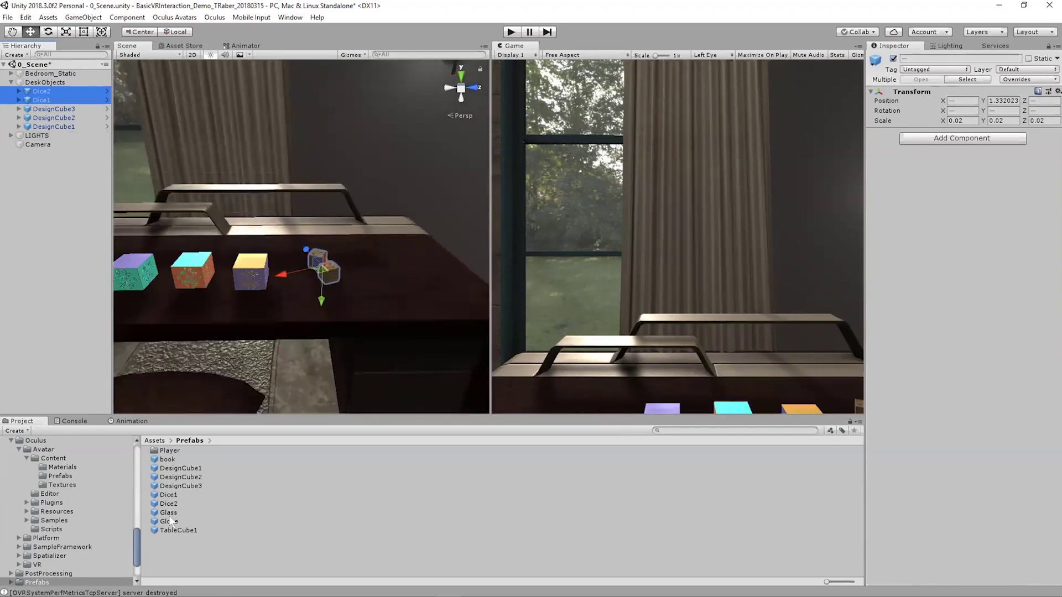
{"action": "left_click_drag", "start_coordinate": [168, 460], "coordinate": [330, 363]}
{"action": "left_click_drag", "start_coordinate": [401, 266], "coordinate": [117, 257]}
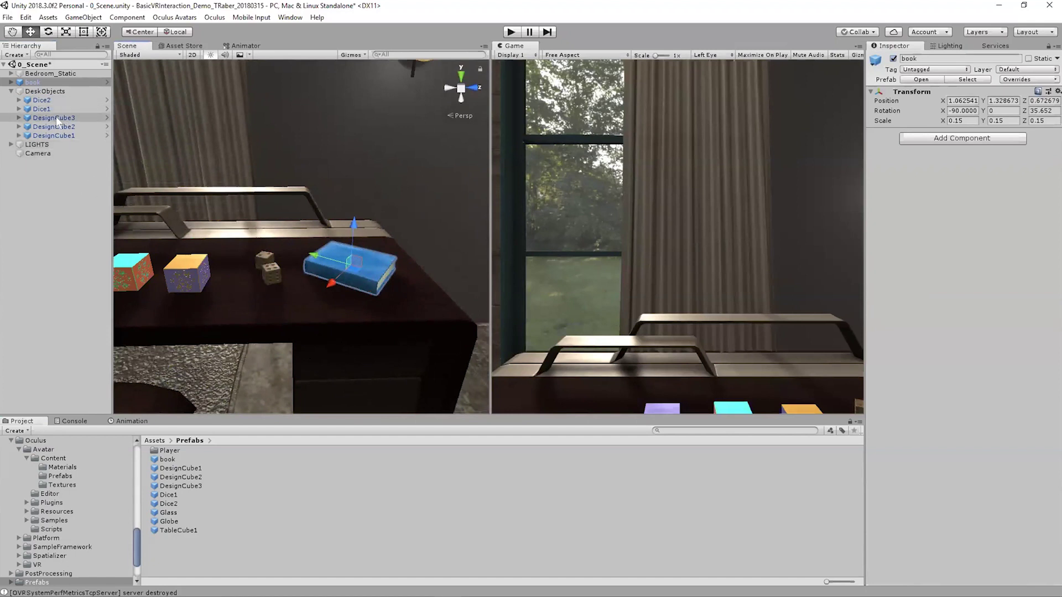
Step: Duplicate the book and stack the copy on it at Y 1.398, with Z rotation 61.646 and scale 0.1122, 0.1122, 0.07297
{"action": "left_click", "coordinate": [38, 82]}
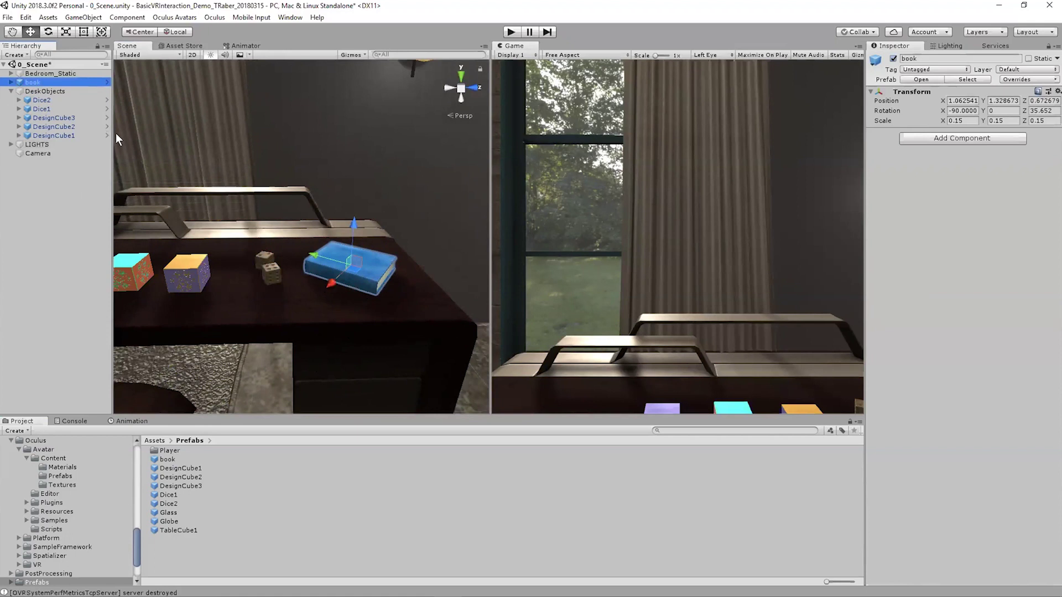
{"action": "key", "text": "ctrl+d"}
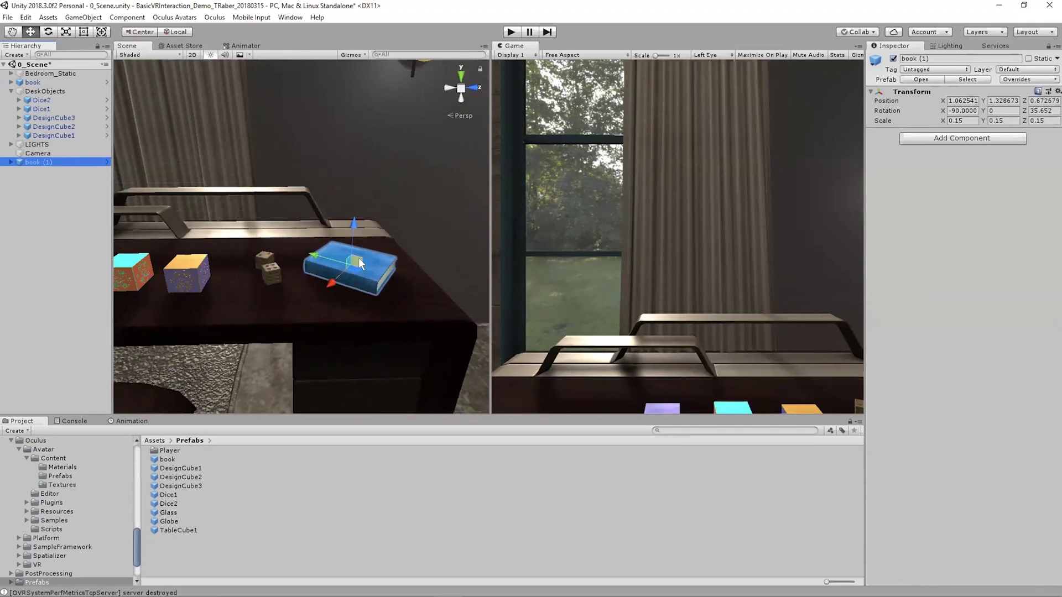
{"action": "left_click_drag", "start_coordinate": [349, 226], "coordinate": [338, 259]}
{"action": "key", "text": "e"}
{"action": "key", "text": "r"}
{"action": "left_click_drag", "start_coordinate": [350, 213], "coordinate": [351, 225]}
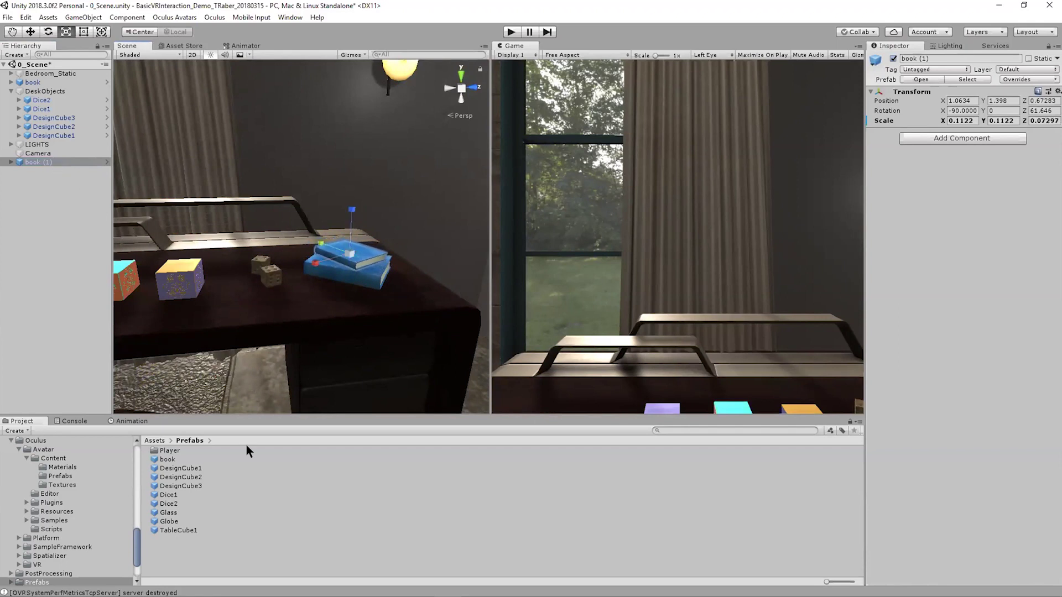
Step: Place the Globe prefab on the small raised shelf at the back of the desk
{"action": "left_click_drag", "start_coordinate": [340, 305], "coordinate": [218, 283], "text": "alt"}
{"action": "middle_click_drag", "start_coordinate": [218, 283], "coordinate": [334, 343]}
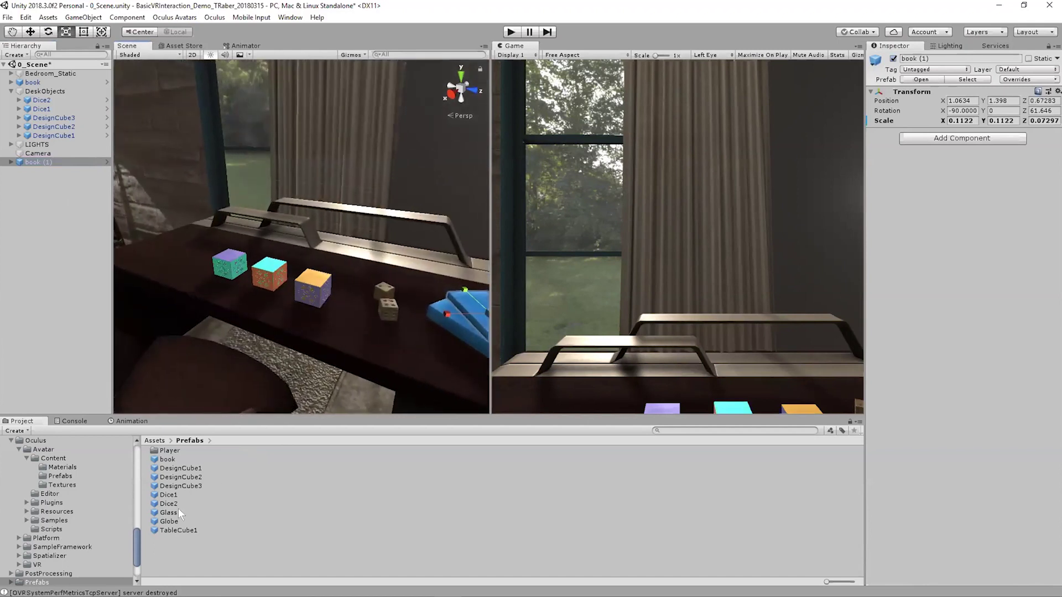
{"action": "left_click_drag", "start_coordinate": [168, 521], "coordinate": [285, 218]}
{"action": "left_click_drag", "start_coordinate": [149, 296], "coordinate": [230, 272], "text": "alt"}
{"action": "middle_click_drag", "start_coordinate": [230, 272], "coordinate": [319, 304]}
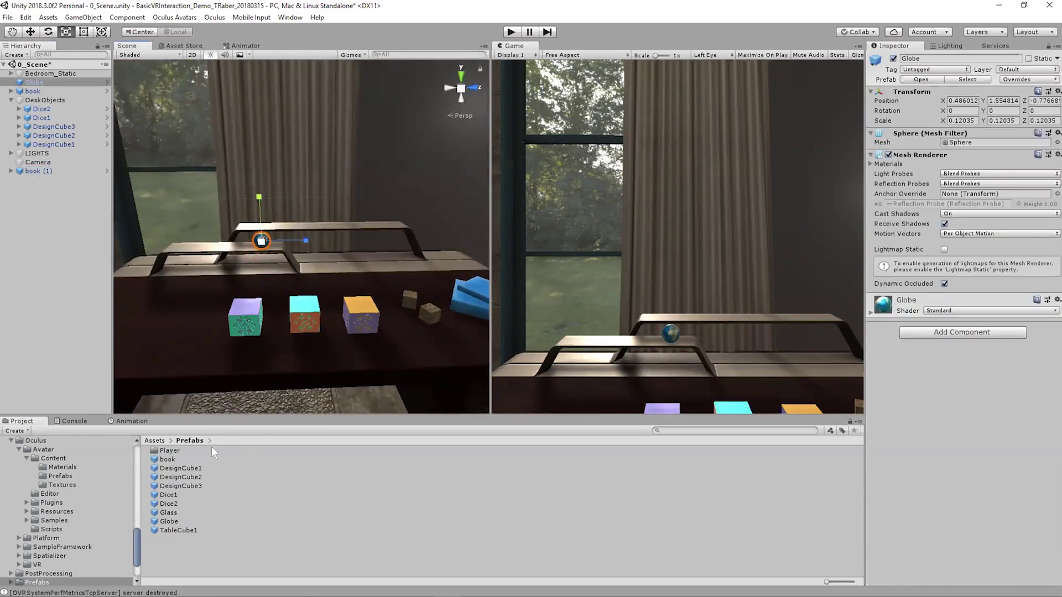
Step: Place the Glass prefab on the desk at the end opposite the books, beside the design cubes
{"action": "left_click_drag", "start_coordinate": [167, 511], "coordinate": [265, 301]}
{"action": "right_click_drag", "start_coordinate": [264, 300], "coordinate": [265, 248], "text": "alt"}
{"action": "left_click_drag", "start_coordinate": [265, 249], "coordinate": [308, 300], "text": "alt"}
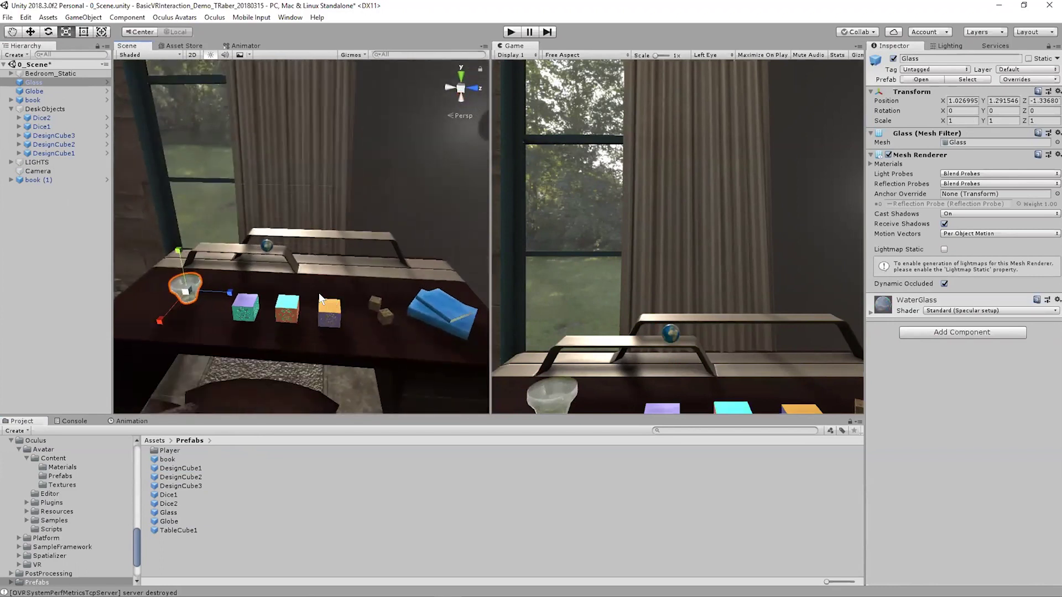
Step: Parent both books, the Globe and the Glass under DeskObjects
{"action": "left_click_drag", "start_coordinate": [47, 179], "coordinate": [34, 110]}
{"action": "left_click", "coordinate": [31, 83]}
{"action": "left_click", "coordinate": [29, 92], "text": "ctrl"}
{"action": "left_click", "coordinate": [29, 100], "text": "ctrl"}
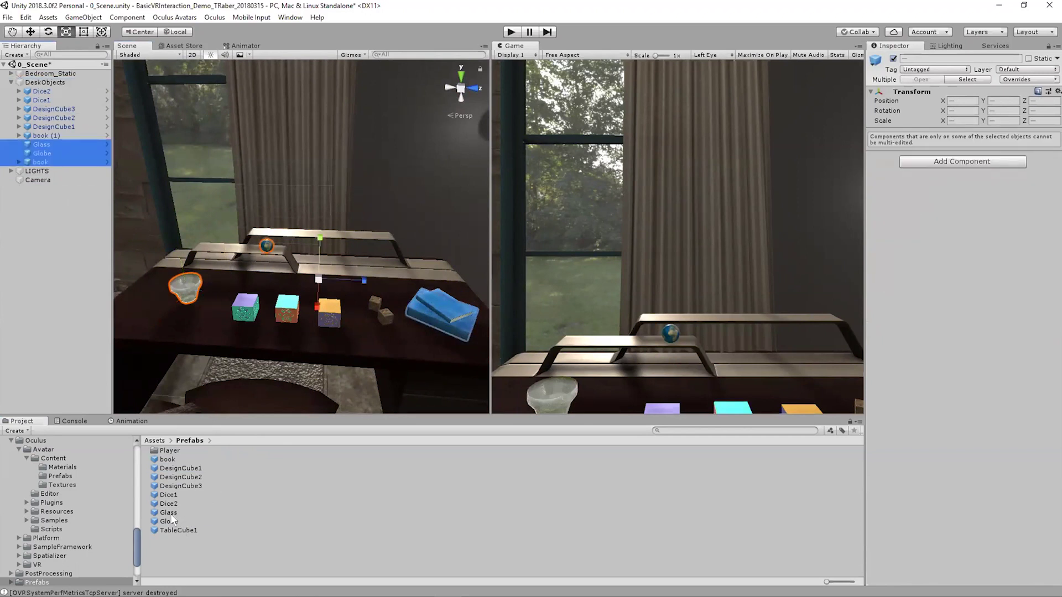
Step: Add a second Glass prefab under DeskObjects and move it behind the first glass, to X 0.721, Z -1.365
{"action": "left_click_drag", "start_coordinate": [170, 512], "coordinate": [42, 83]}
{"action": "scroll", "coordinate": [129, 326], "scroll_direction": "down", "scroll_amount": 2}
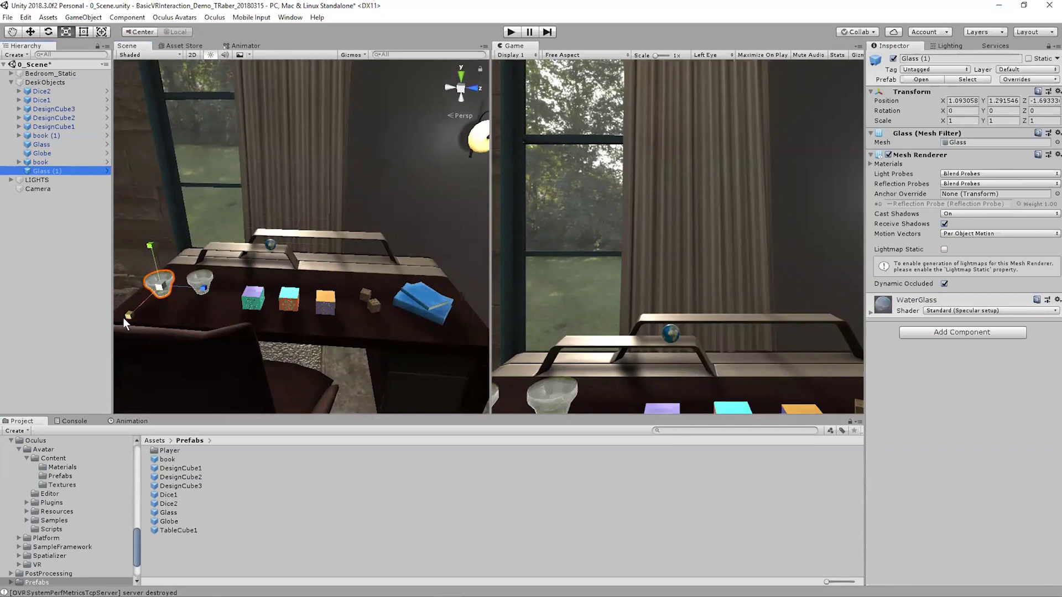
{"action": "key", "text": "w"}
{"action": "left_click_drag", "start_coordinate": [126, 315], "coordinate": [186, 284]}
{"action": "left_click_drag", "start_coordinate": [380, 307], "coordinate": [362, 276], "text": "alt"}
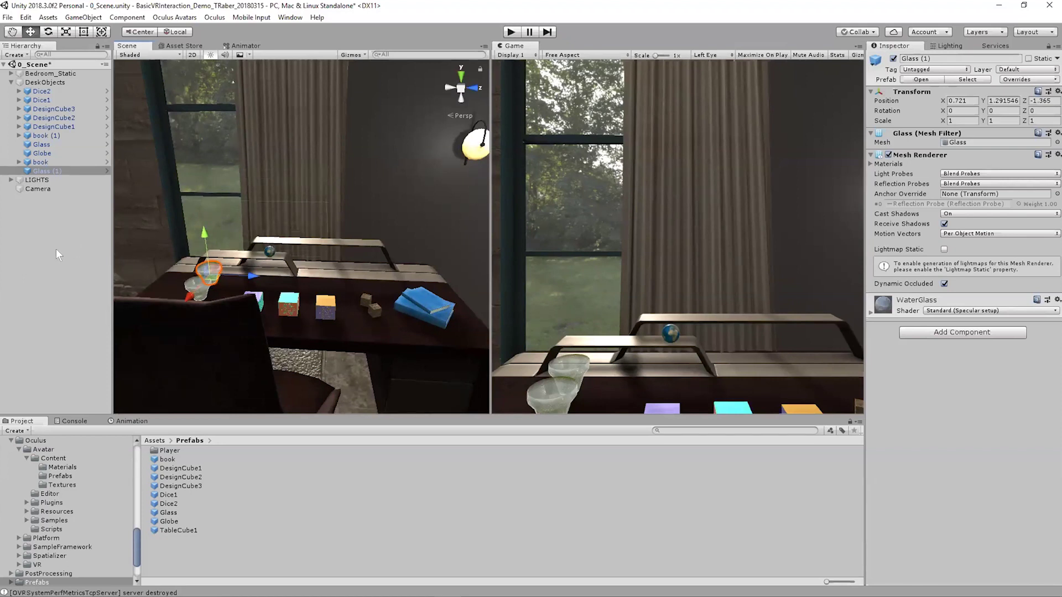
Step: Inspect the Camera and the root Assets folder, and open the Asset Store
{"action": "left_click", "coordinate": [40, 188]}
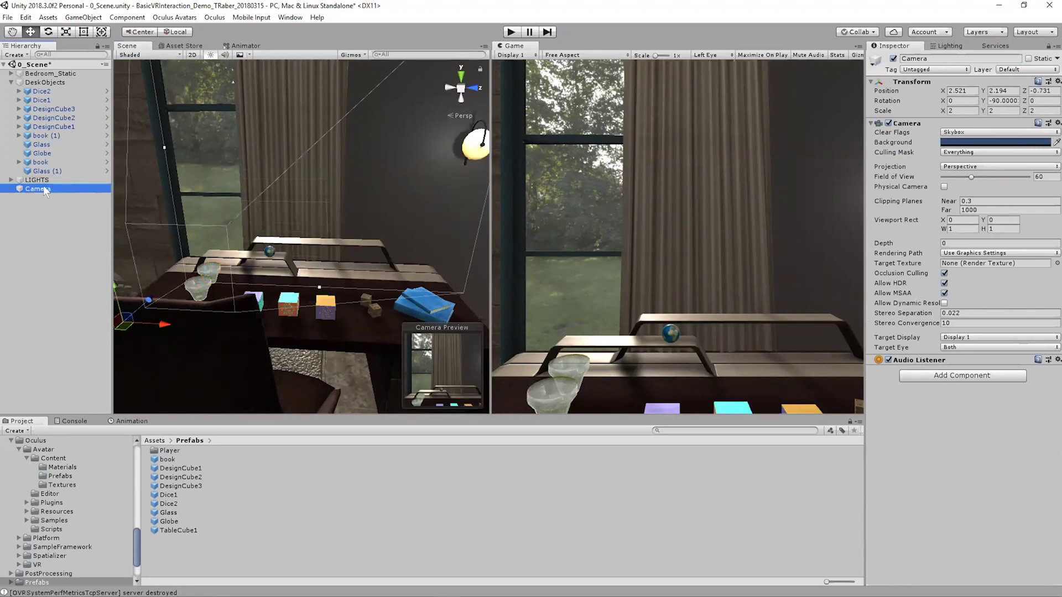
{"action": "scroll", "coordinate": [98, 479], "scroll_direction": "up", "scroll_amount": 15}
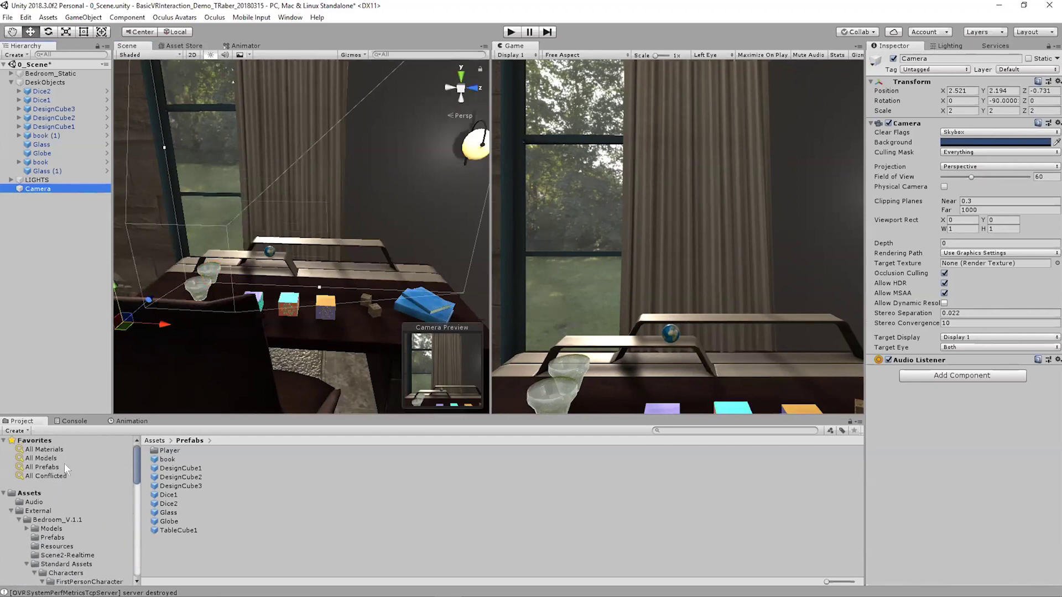
{"action": "left_click", "coordinate": [38, 493]}
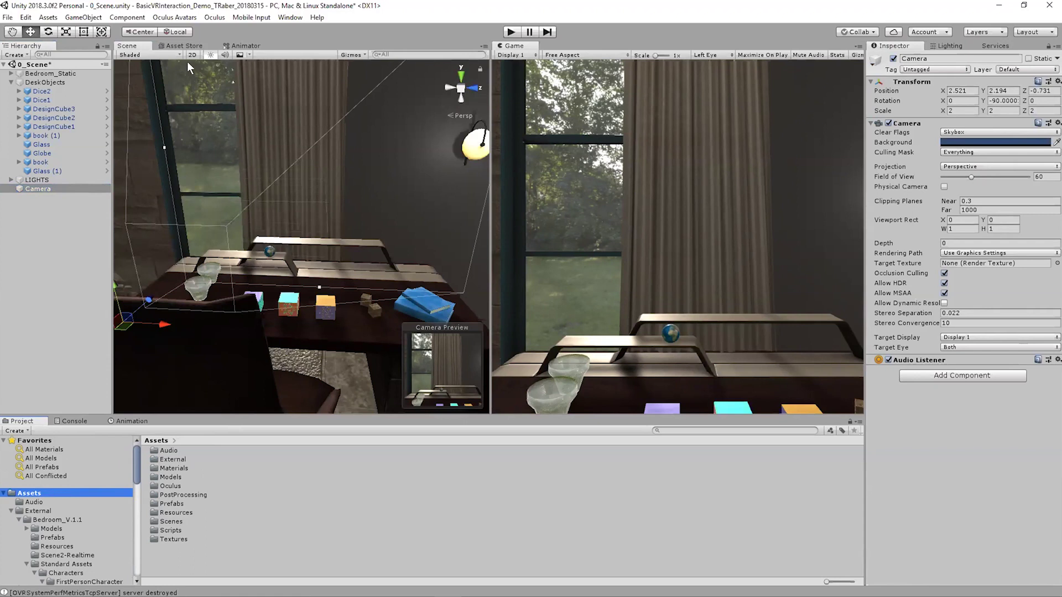
{"action": "left_click", "coordinate": [177, 45]}
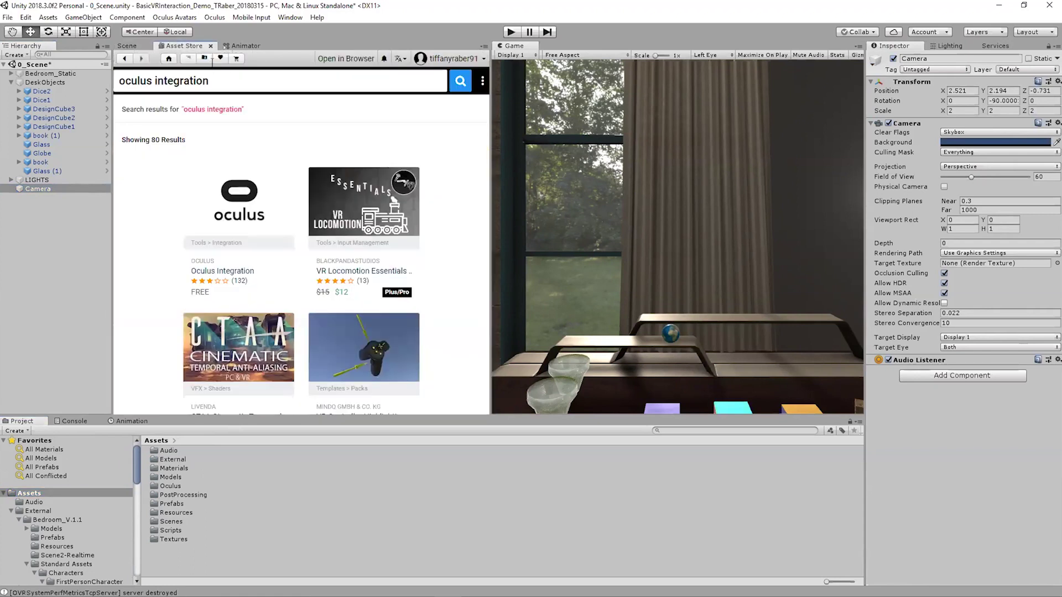
Step: Search the Asset Store for "oculus integration" and import the free Oculus Integration package into the project
{"action": "left_click_drag", "start_coordinate": [215, 82], "coordinate": [58, 82]}
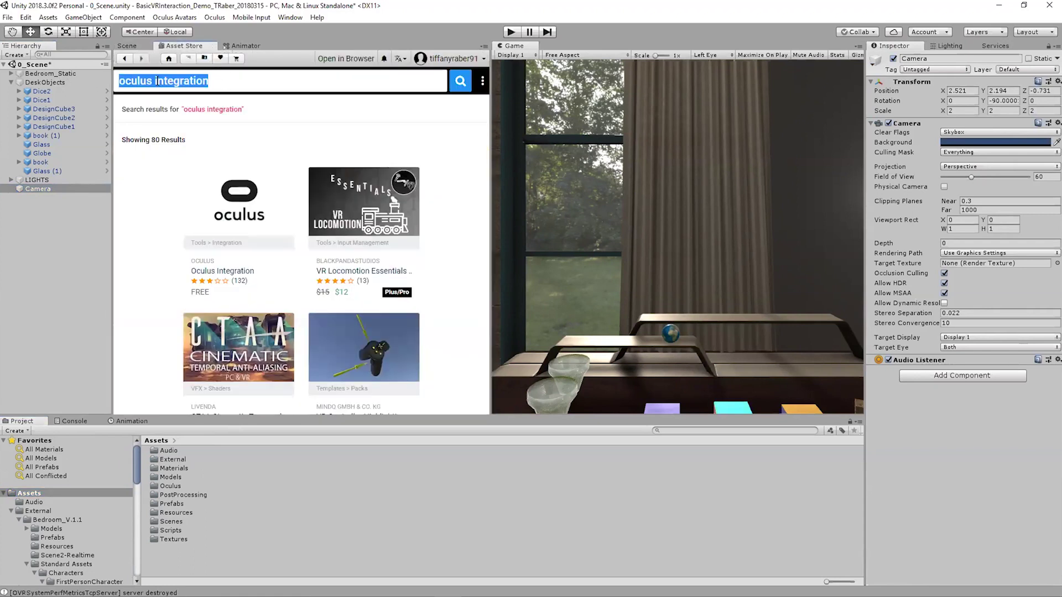
{"action": "left_click", "coordinate": [459, 82]}
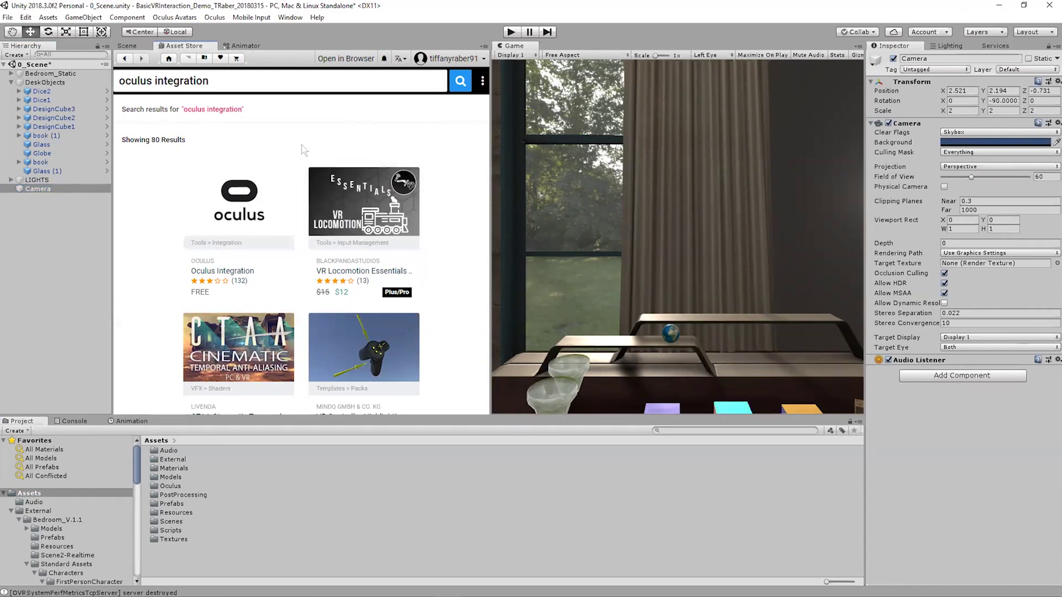
{"action": "mouse_move", "coordinate": [388, 229]}
{"action": "mouse_move", "coordinate": [393, 261]}
{"action": "left_click", "coordinate": [243, 206]}
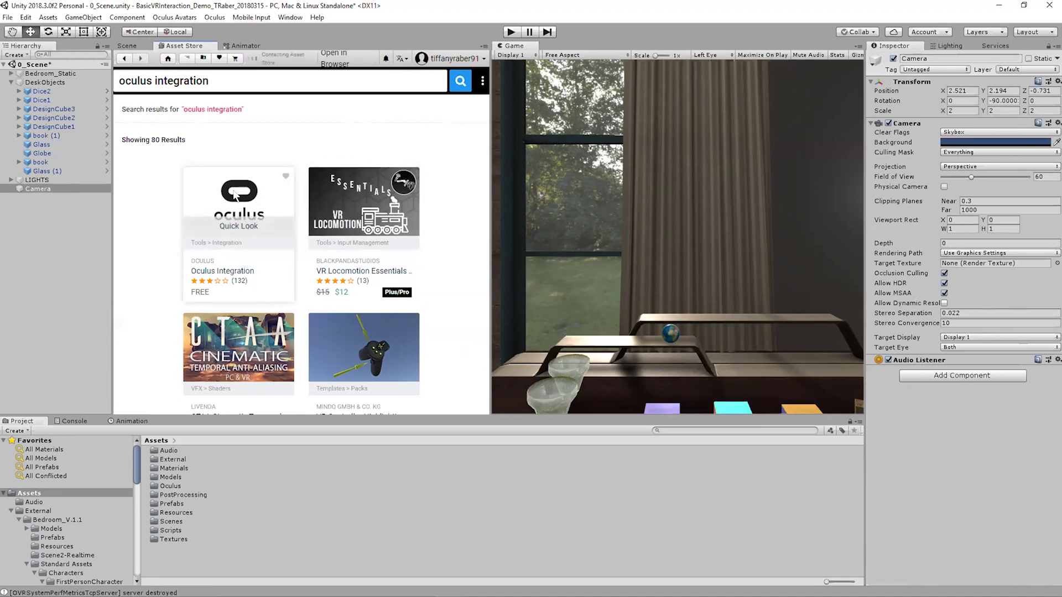
{"action": "left_click_drag", "start_coordinate": [492, 221], "coordinate": [799, 203]}
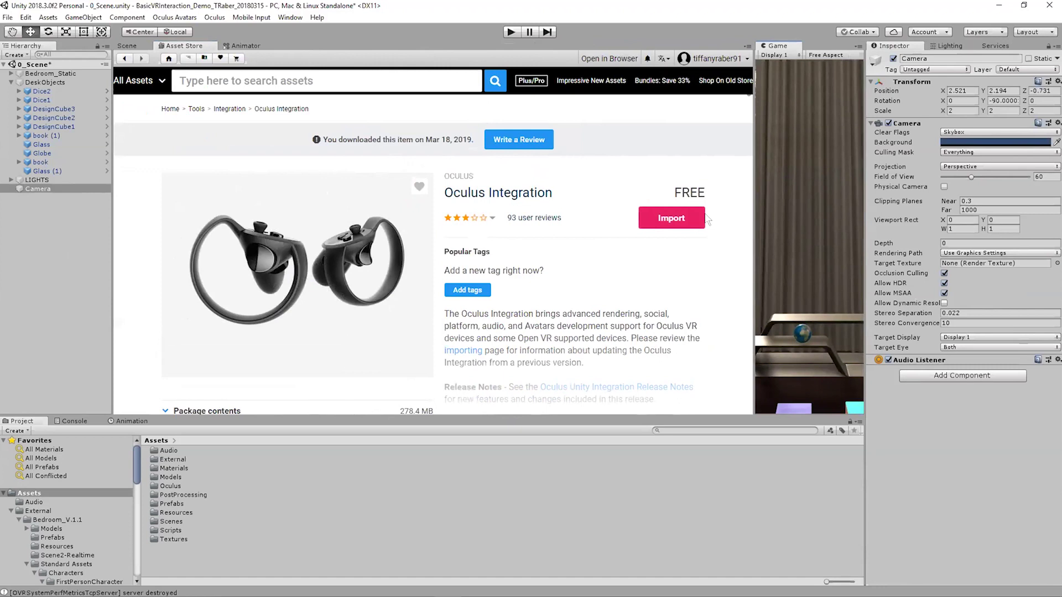
{"action": "left_click", "coordinate": [669, 220]}
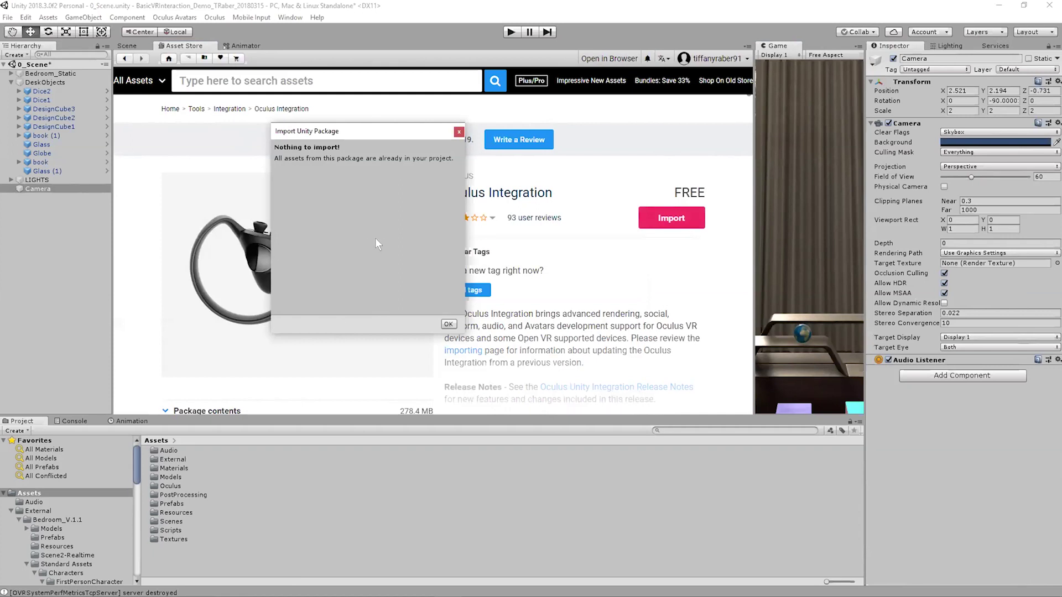
{"action": "left_click", "coordinate": [445, 323]}
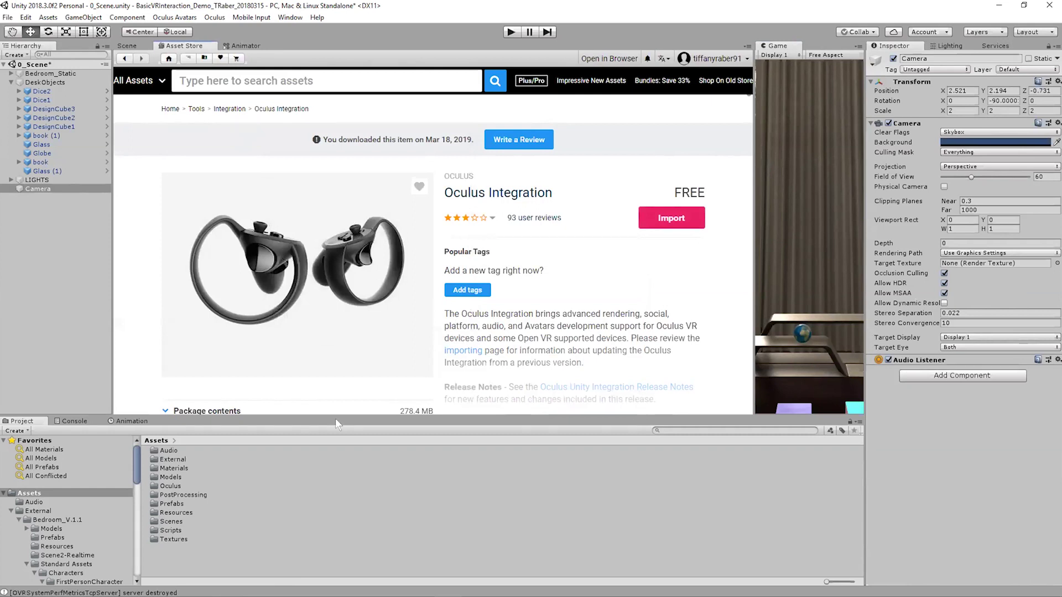
Step: Add the OVRCameraRig prefab from Assets/Oculus/VR/Prefabs to the root of 0_Scene and frame it in the Scene view
{"action": "double_click", "coordinate": [168, 485]}
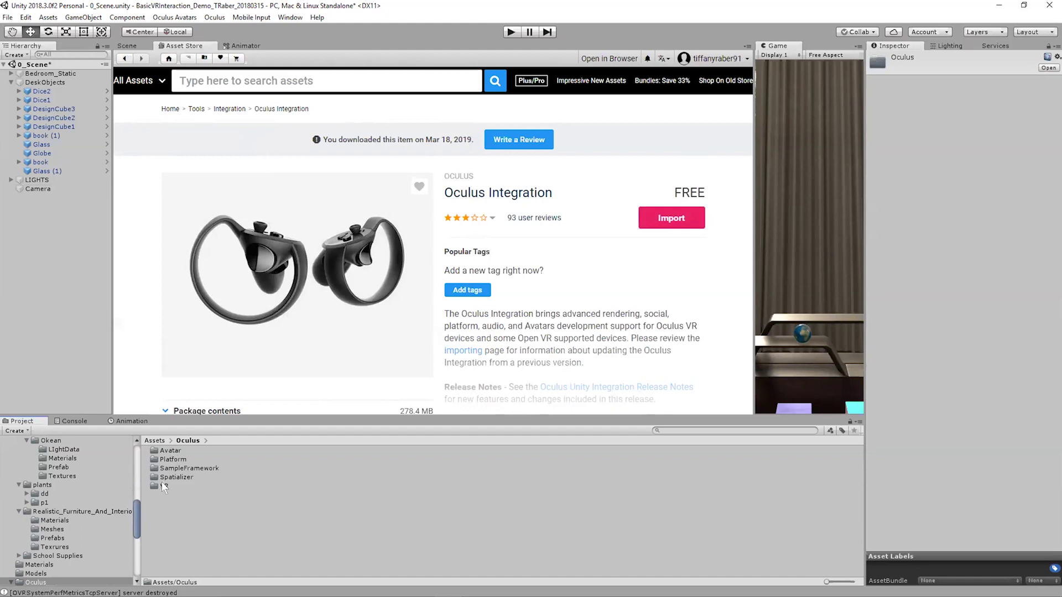
{"action": "double_click", "coordinate": [164, 486]}
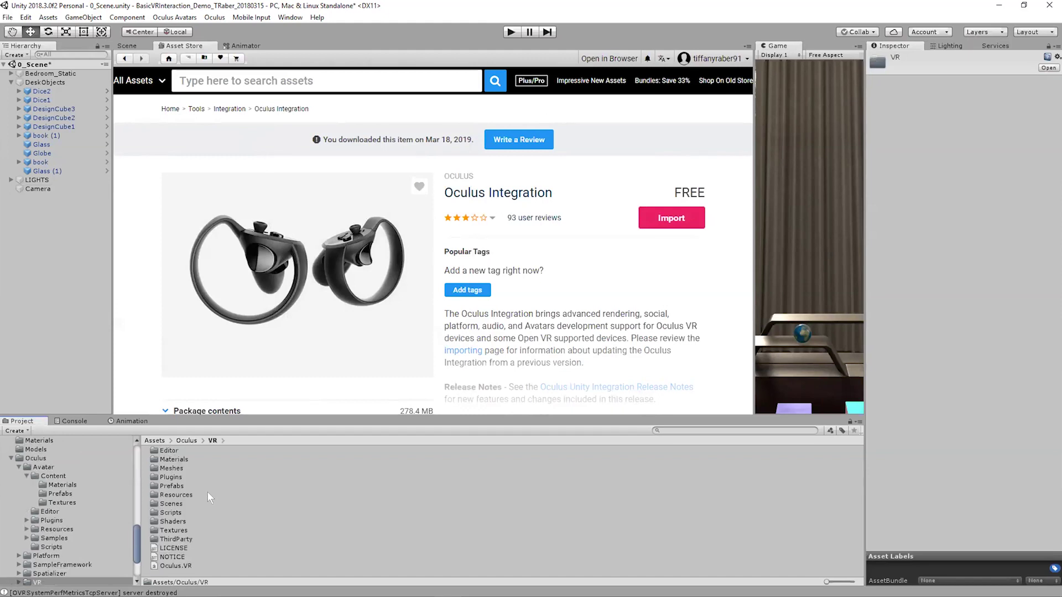
{"action": "double_click", "coordinate": [170, 487]}
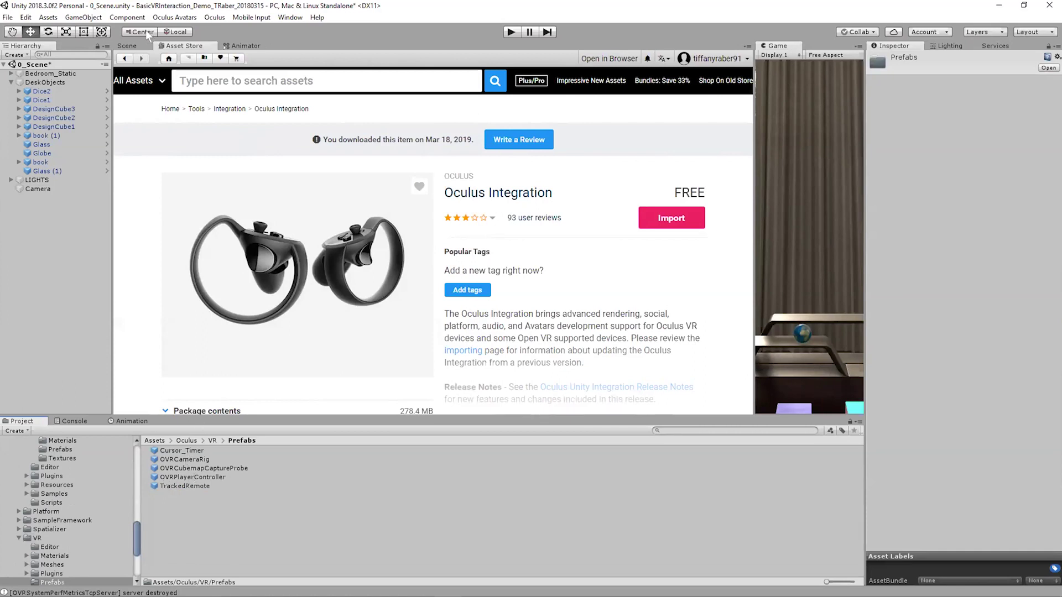
{"action": "left_click", "coordinate": [132, 46]}
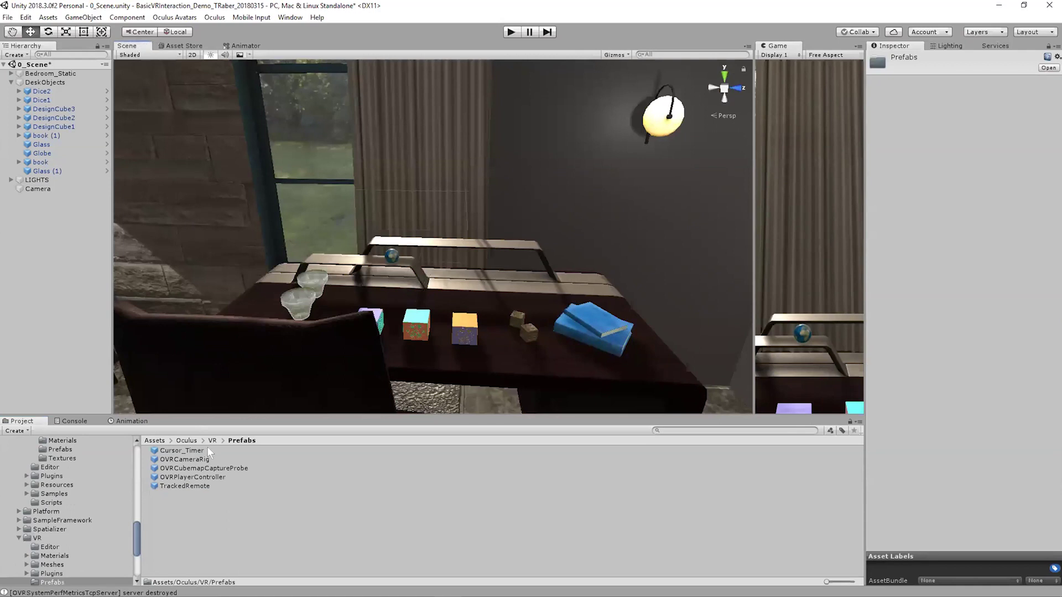
{"action": "left_click", "coordinate": [181, 459]}
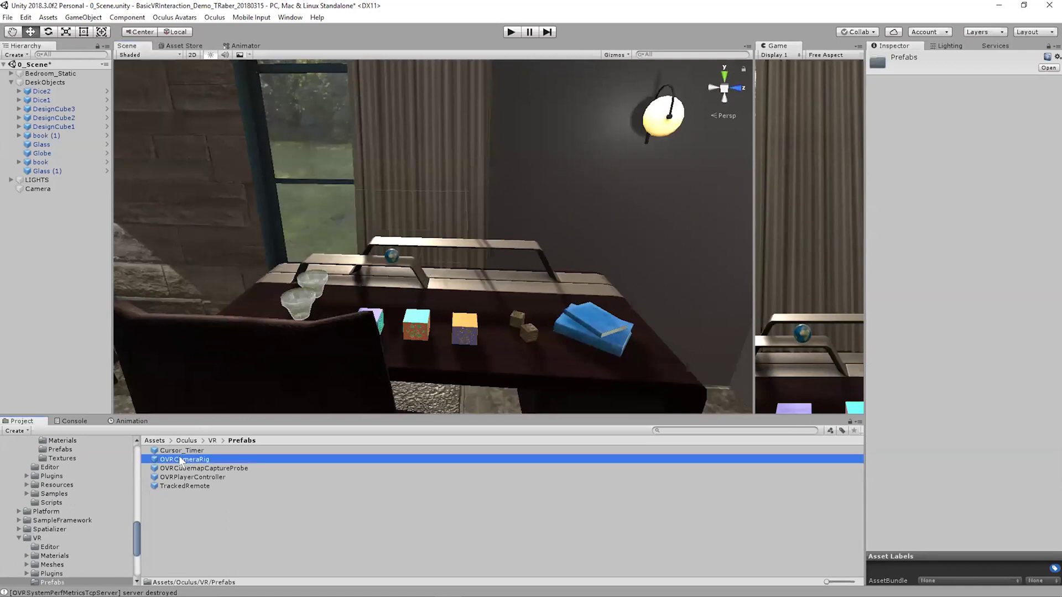
{"action": "left_click_drag", "start_coordinate": [180, 456], "coordinate": [39, 214]}
{"action": "key", "text": "f"}
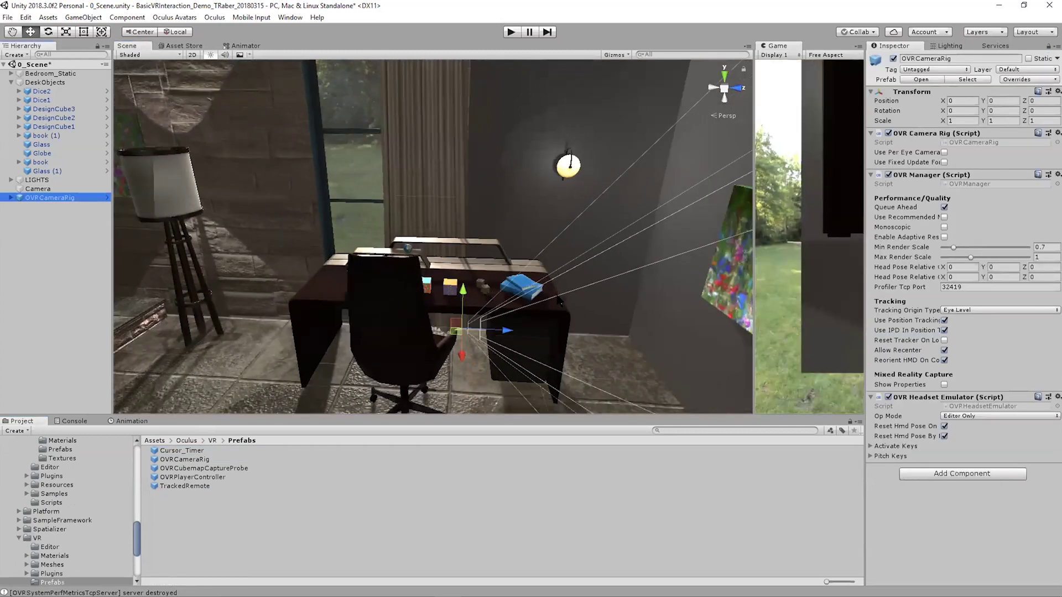
{"action": "left_click_drag", "start_coordinate": [553, 311], "coordinate": [505, 334], "text": "alt"}
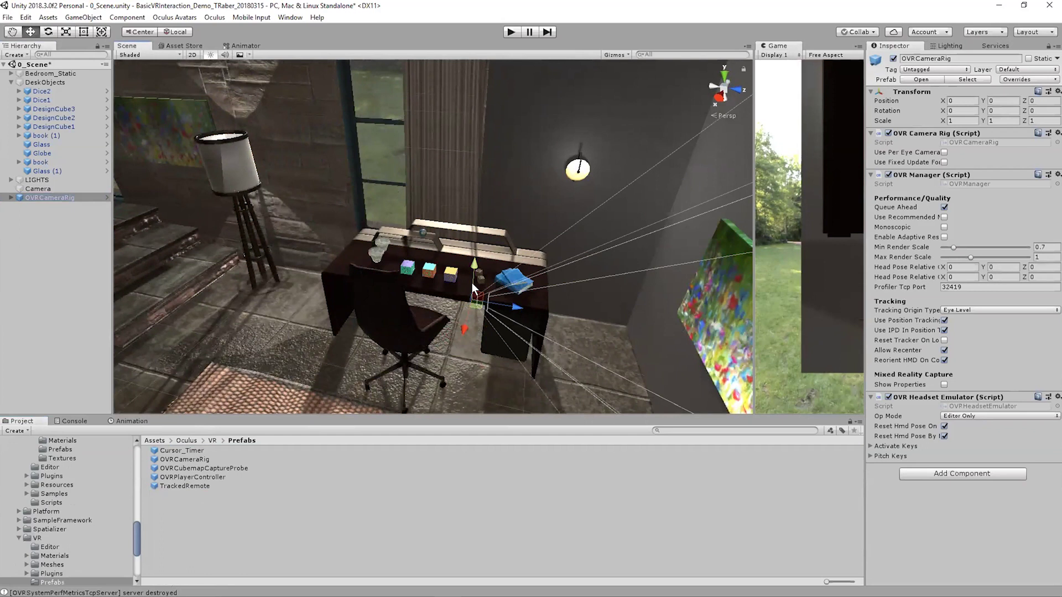
Step: Copy the Camera's Transform values onto OVRCameraRig and enlarge the Game view to check the framing
{"action": "left_click", "coordinate": [64, 188]}
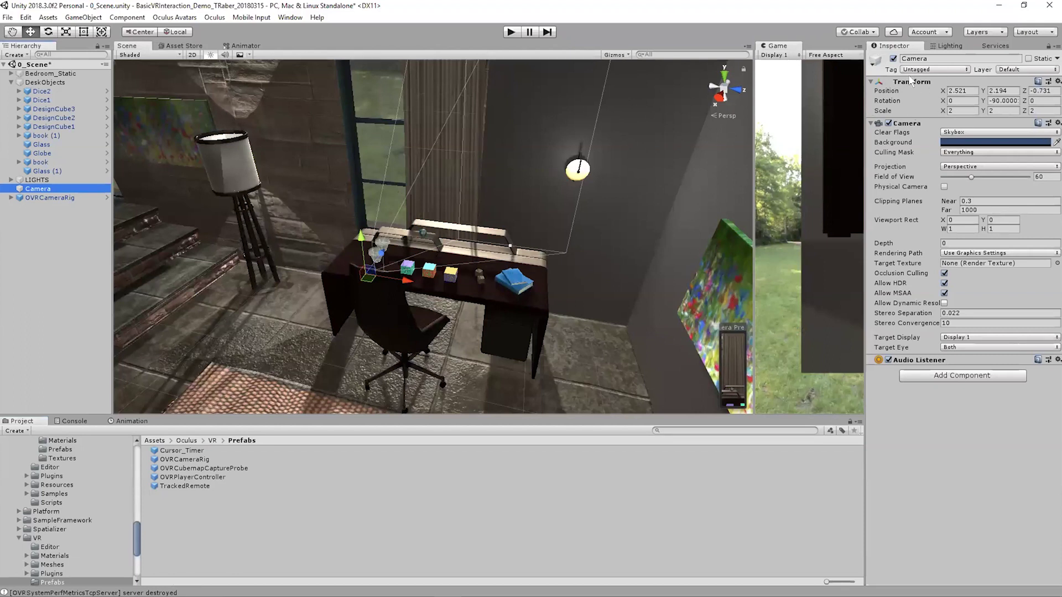
{"action": "left_click", "coordinate": [1056, 81]}
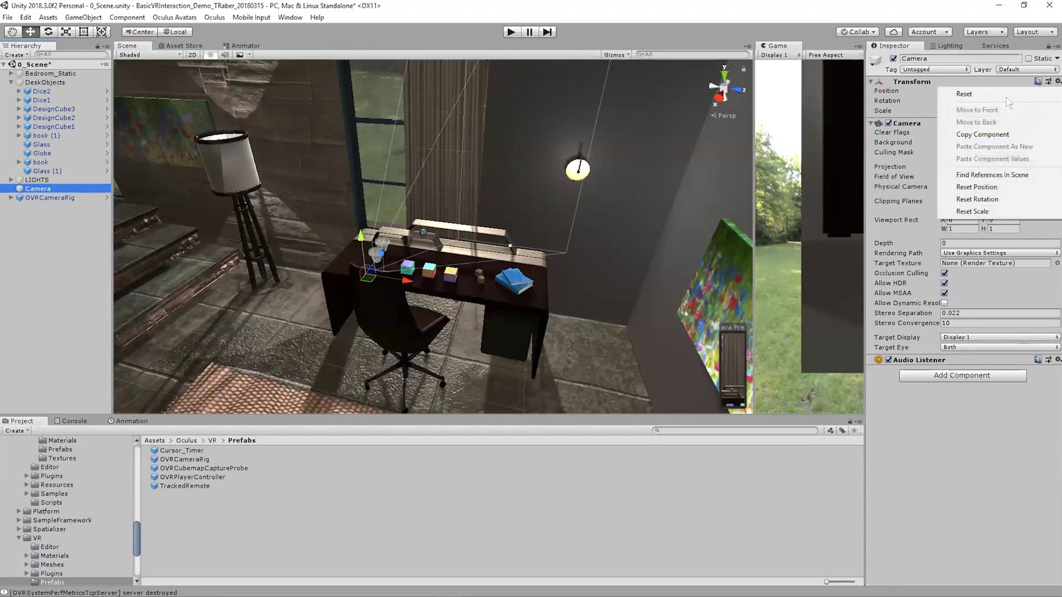
{"action": "left_click", "coordinate": [998, 135]}
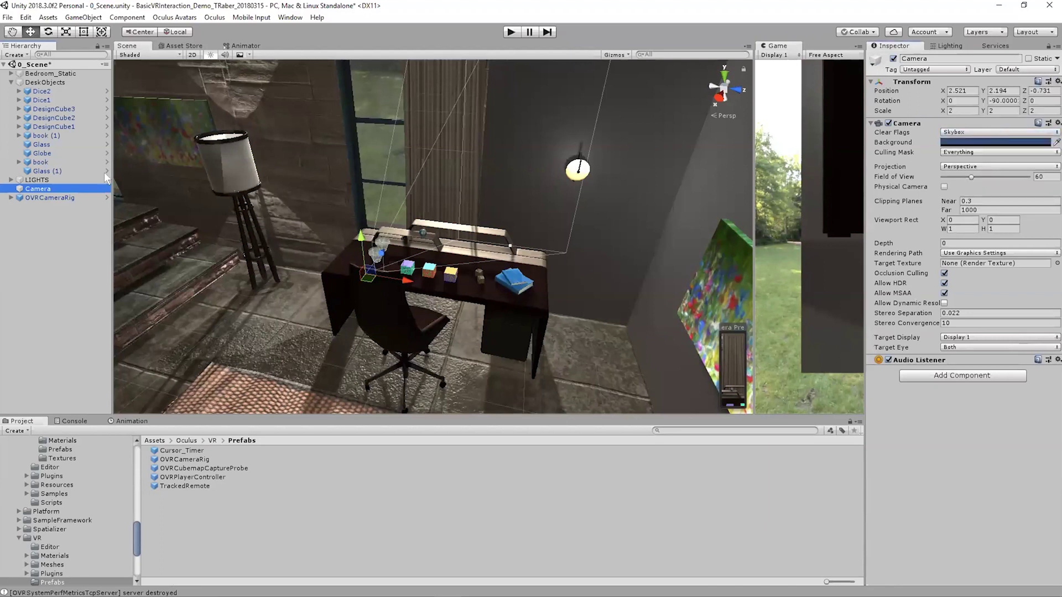
{"action": "left_click", "coordinate": [65, 200]}
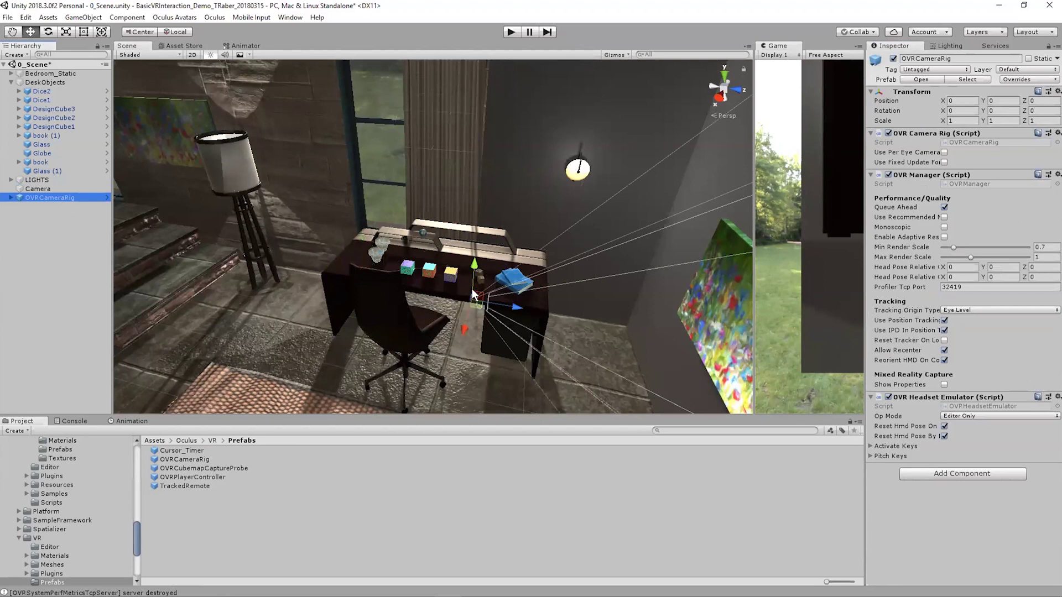
{"action": "left_click", "coordinate": [1057, 92]}
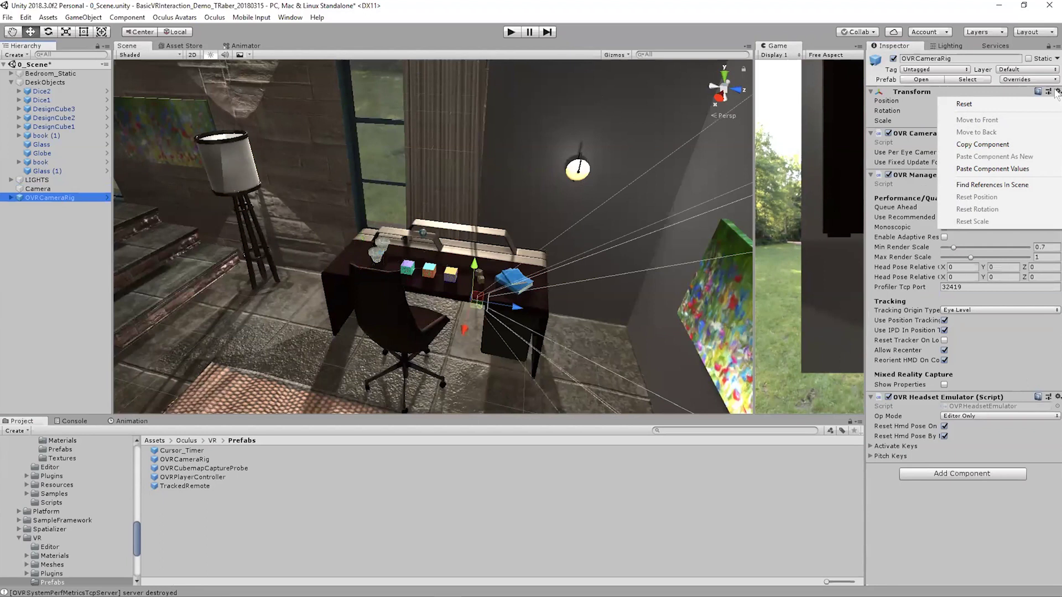
{"action": "left_click", "coordinate": [989, 169]}
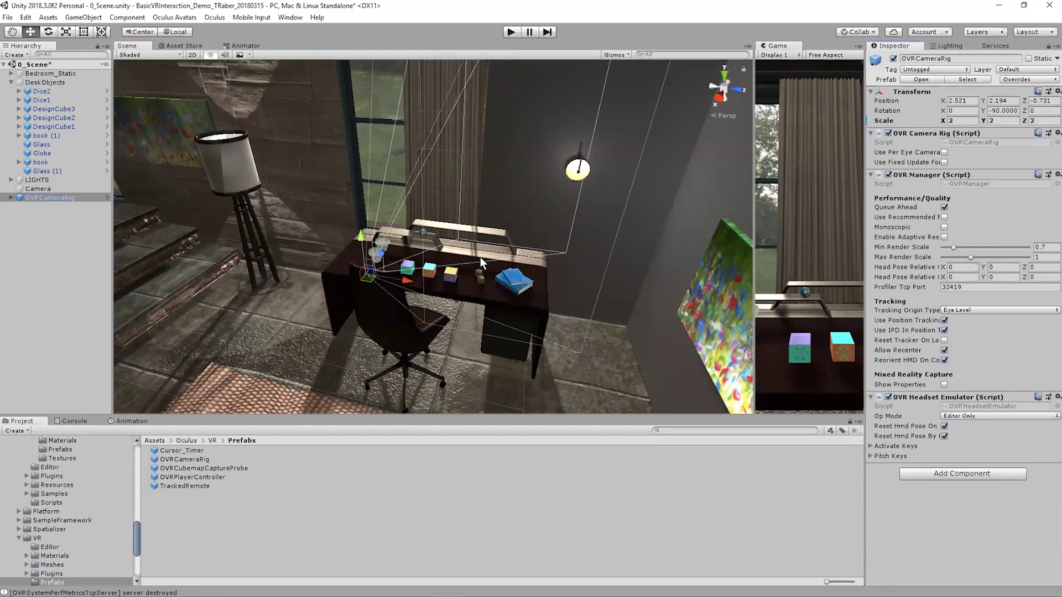
{"action": "left_click_drag", "start_coordinate": [754, 148], "coordinate": [471, 166]}
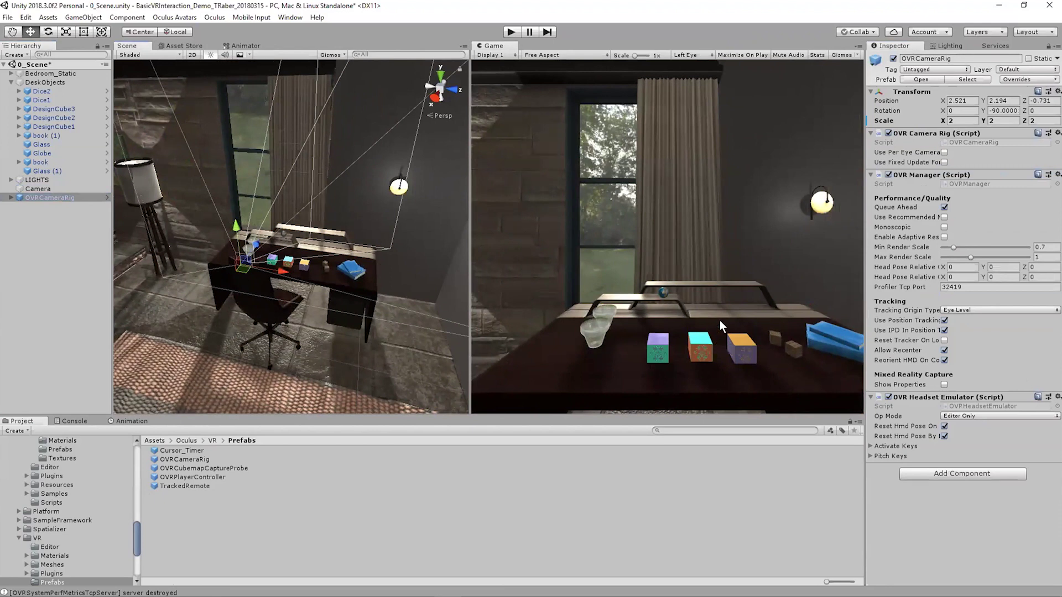
Step: Delete the original Camera from 0_Scene and test-run the scene with OVRCameraRig in play mode
{"action": "left_click", "coordinate": [35, 188]}
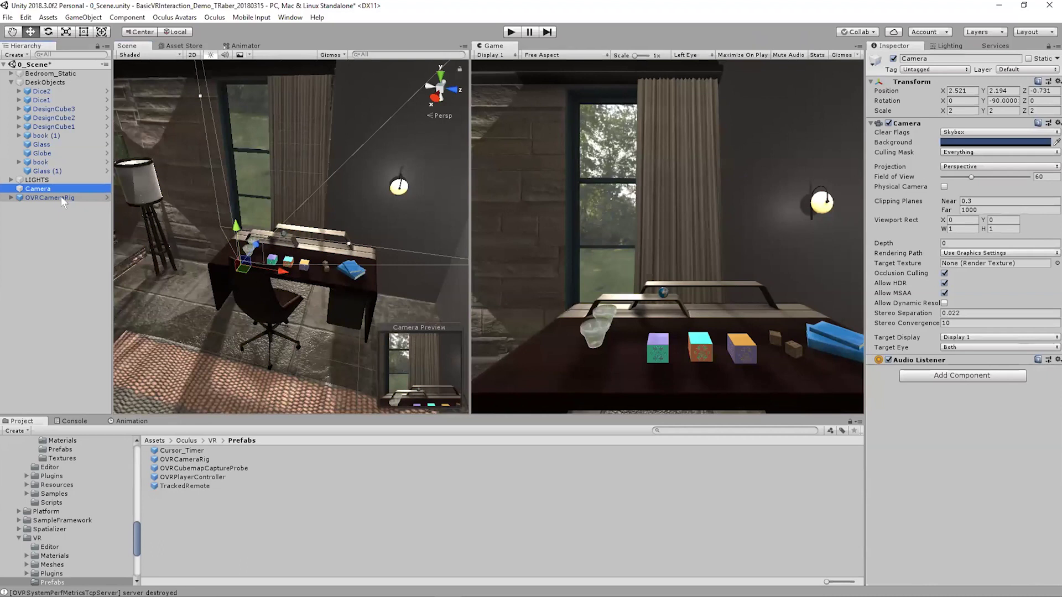
{"action": "key", "text": "Delete"}
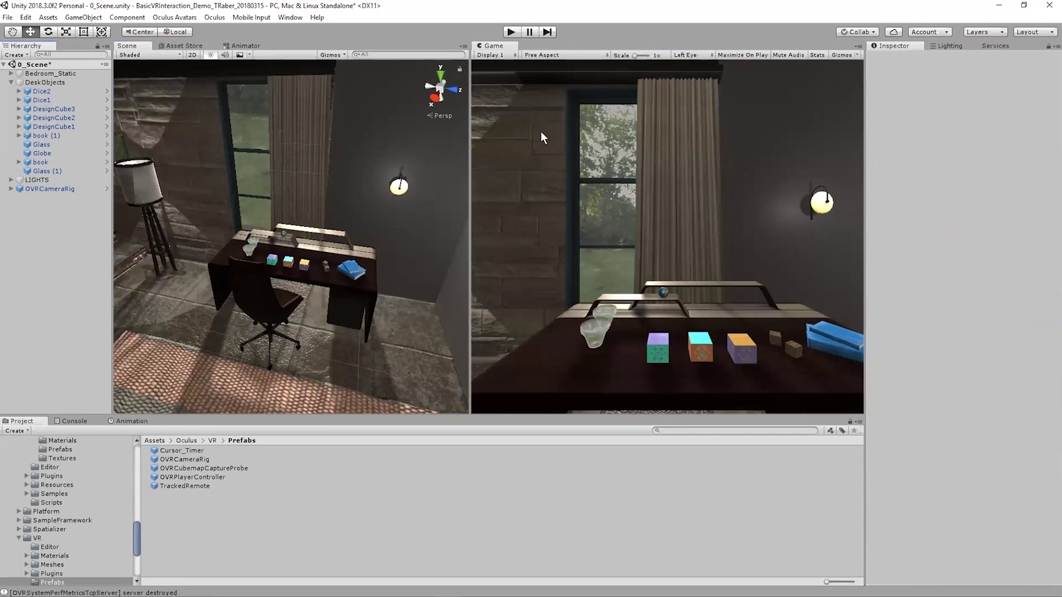
{"action": "left_click", "coordinate": [511, 32]}
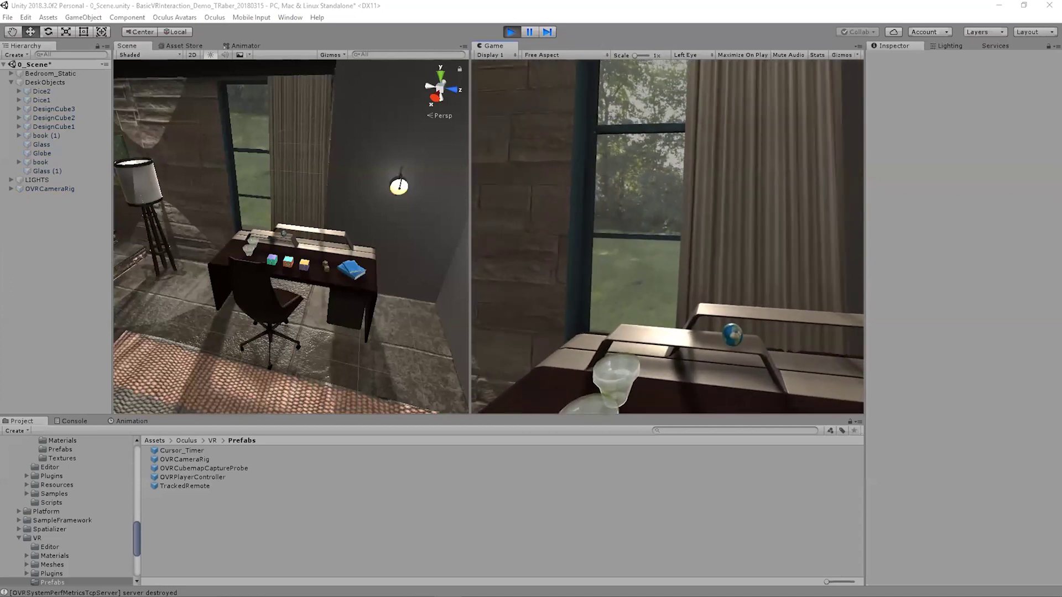
{"action": "left_click", "coordinate": [510, 31]}
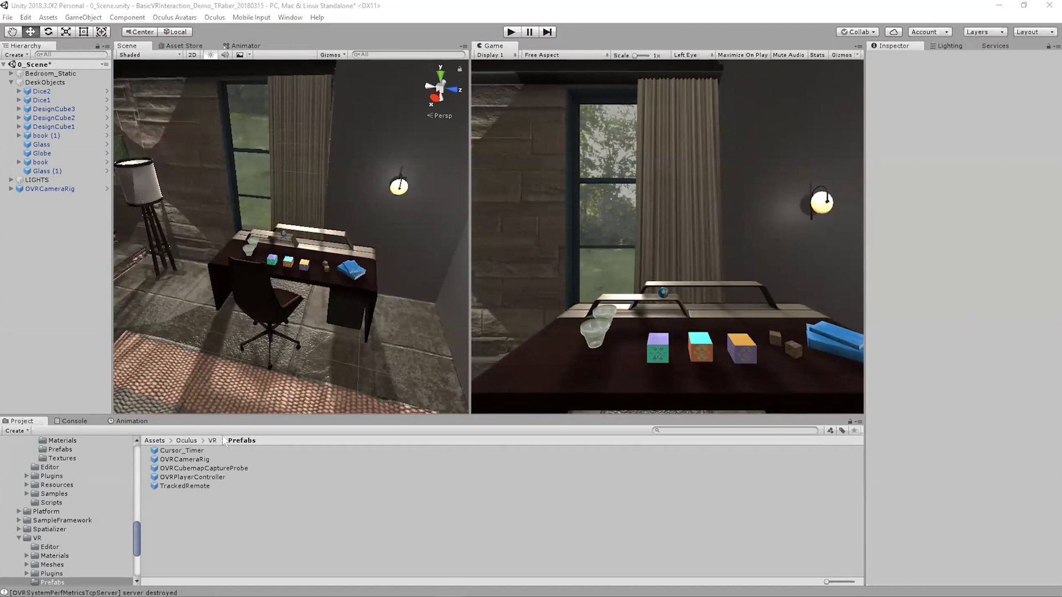
Step: Open 1_StarterScene from the Scenes folder, saving the changes made to 0_Scene
{"action": "left_click", "coordinate": [152, 440]}
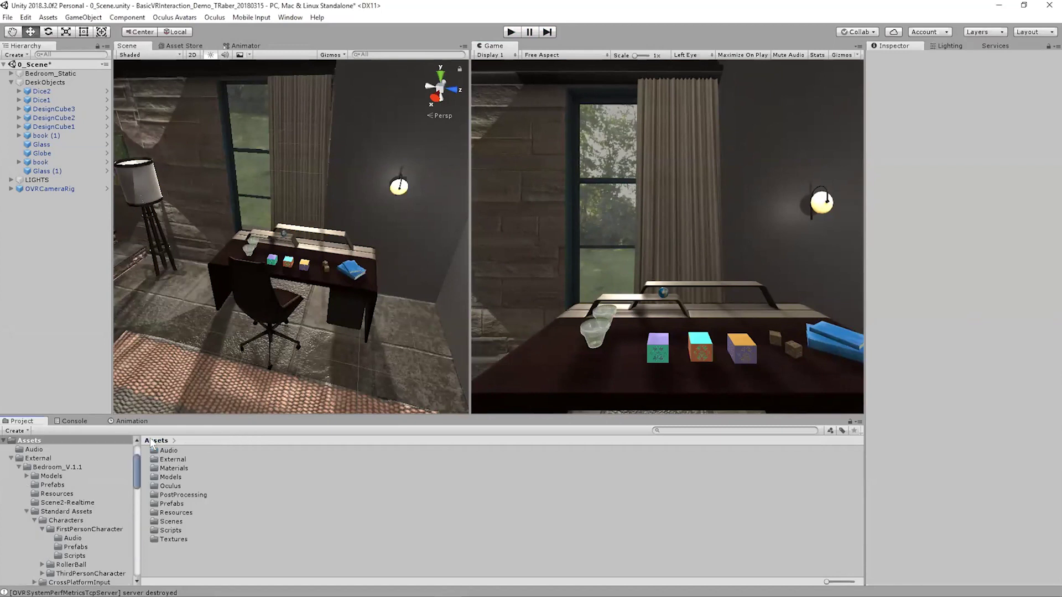
{"action": "double_click", "coordinate": [172, 517]}
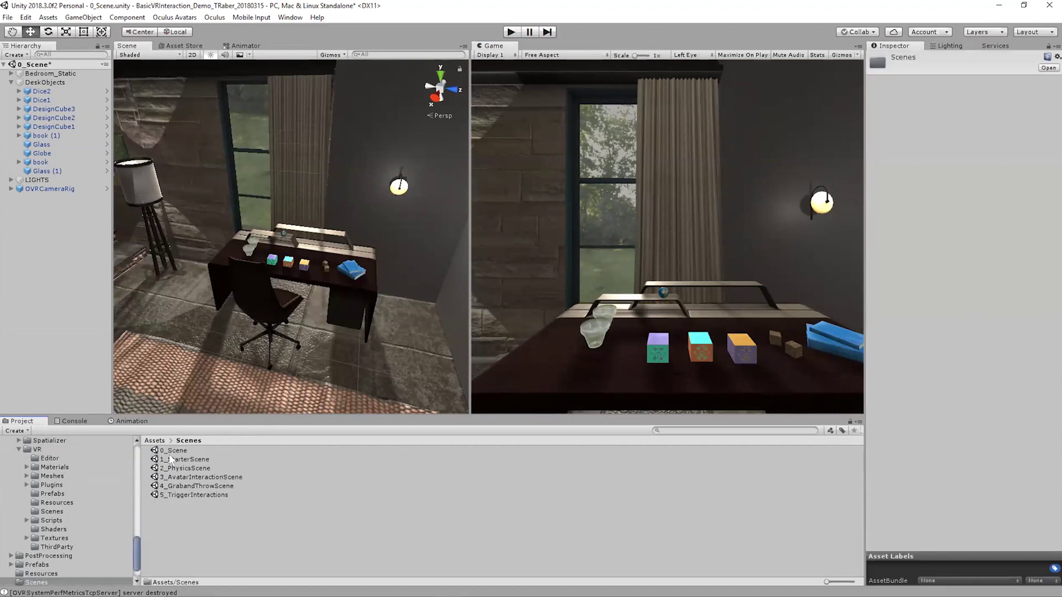
{"action": "double_click", "coordinate": [171, 459]}
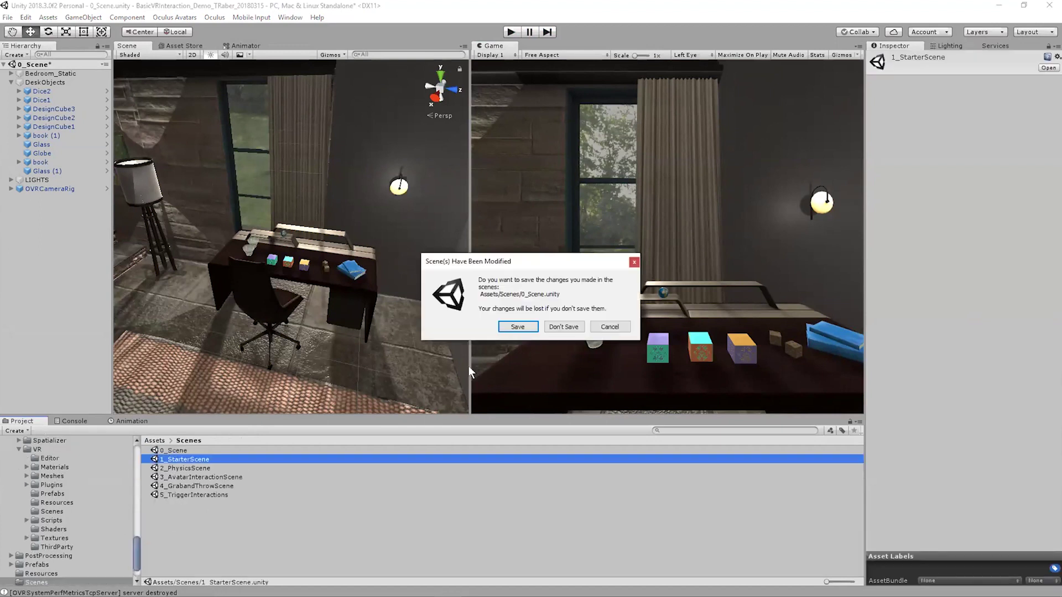
{"action": "left_click", "coordinate": [517, 327]}
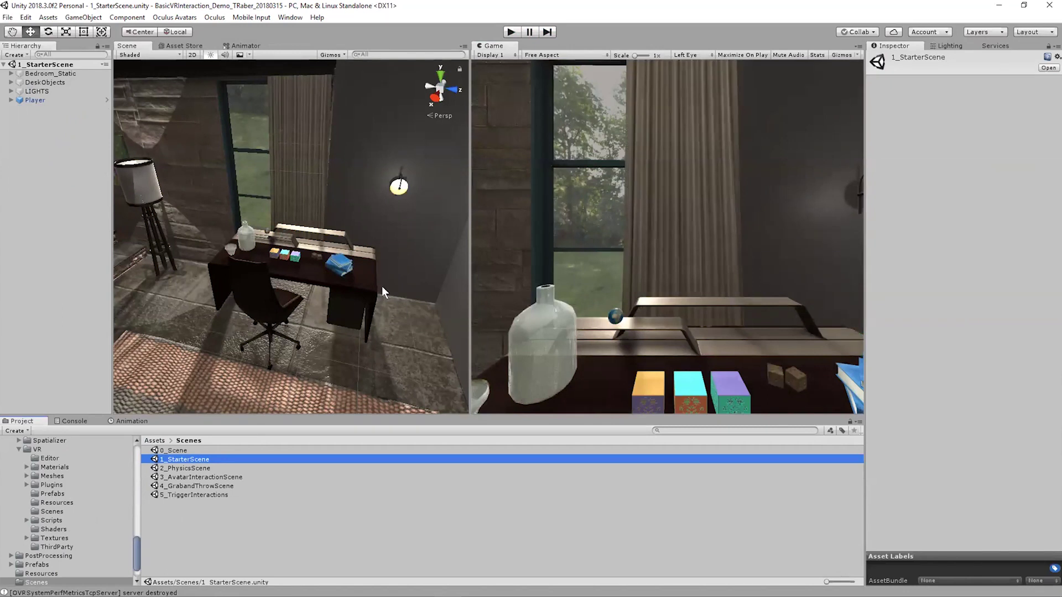
Step: Raise DesignCube1 above the desk to Y 2.262 and test-run the scene in play mode
{"action": "scroll", "coordinate": [371, 282], "scroll_direction": "up", "scroll_amount": 3}
{"action": "left_click_drag", "start_coordinate": [258, 298], "coordinate": [299, 299], "text": "alt"}
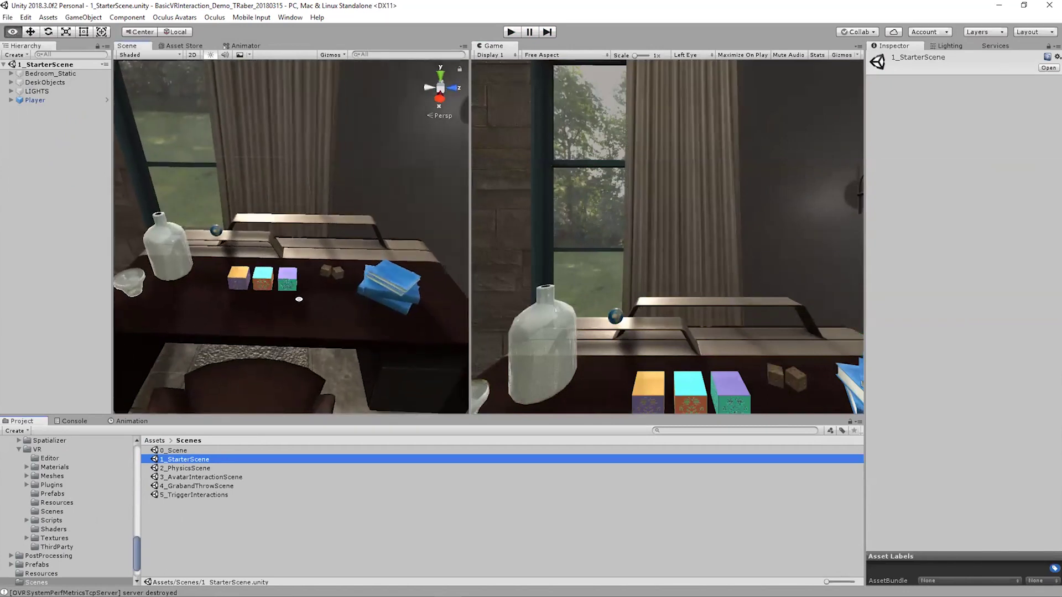
{"action": "scroll", "coordinate": [289, 286], "scroll_direction": "up", "scroll_amount": 1}
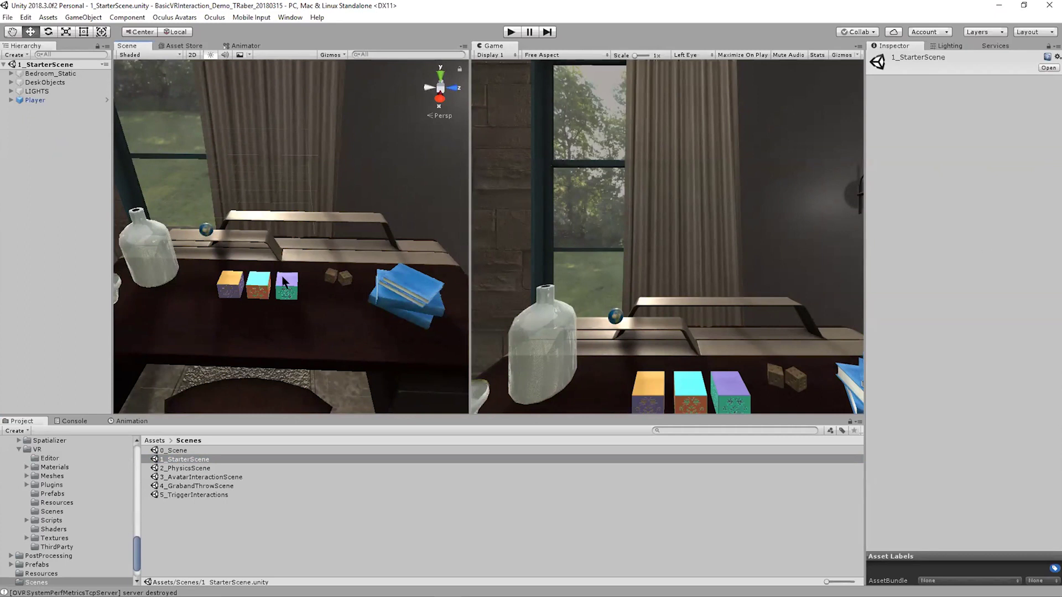
{"action": "left_click", "coordinate": [262, 284]}
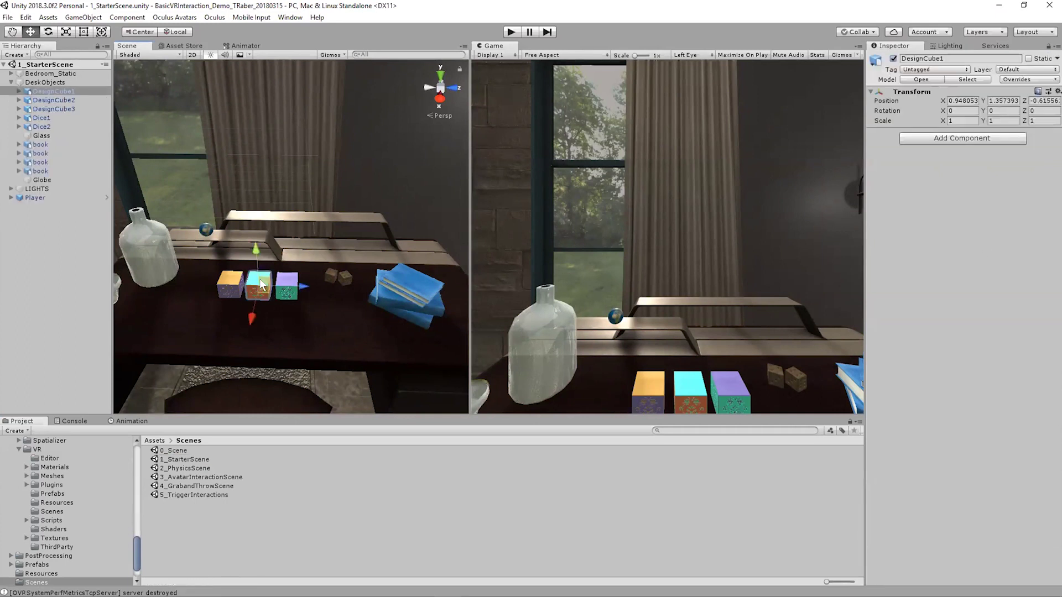
{"action": "left_click_drag", "start_coordinate": [251, 249], "coordinate": [249, 182]}
{"action": "middle_click_drag", "start_coordinate": [259, 269], "coordinate": [327, 261]}
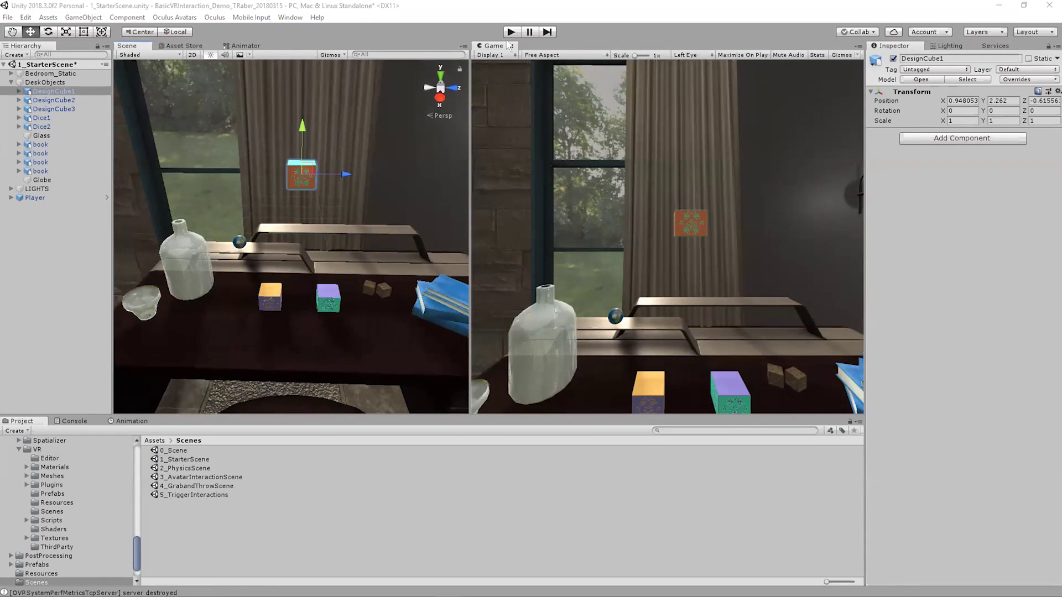
{"action": "left_click", "coordinate": [510, 32]}
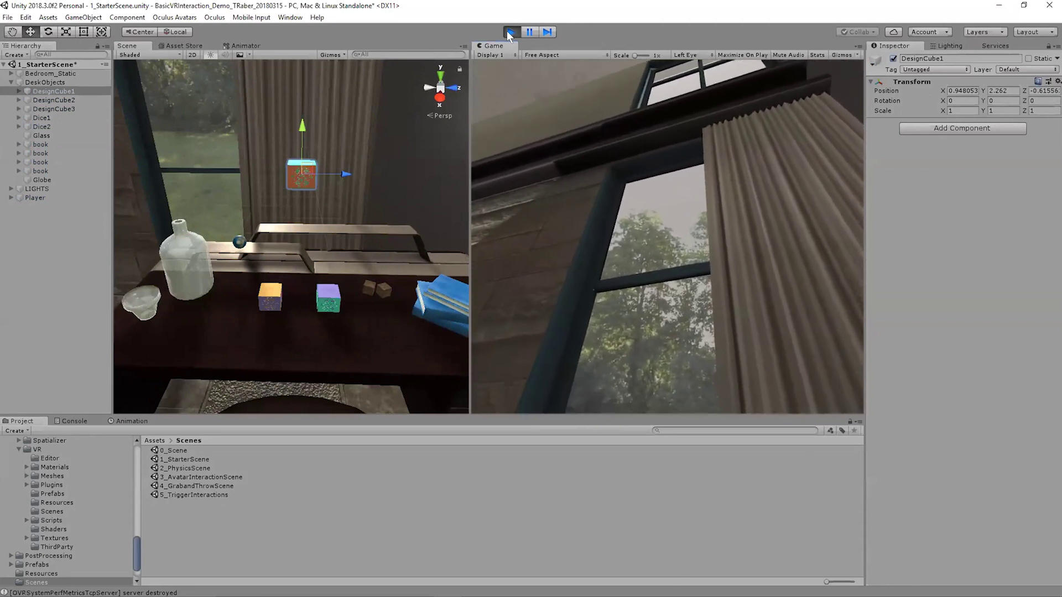
{"action": "left_click", "coordinate": [510, 32]}
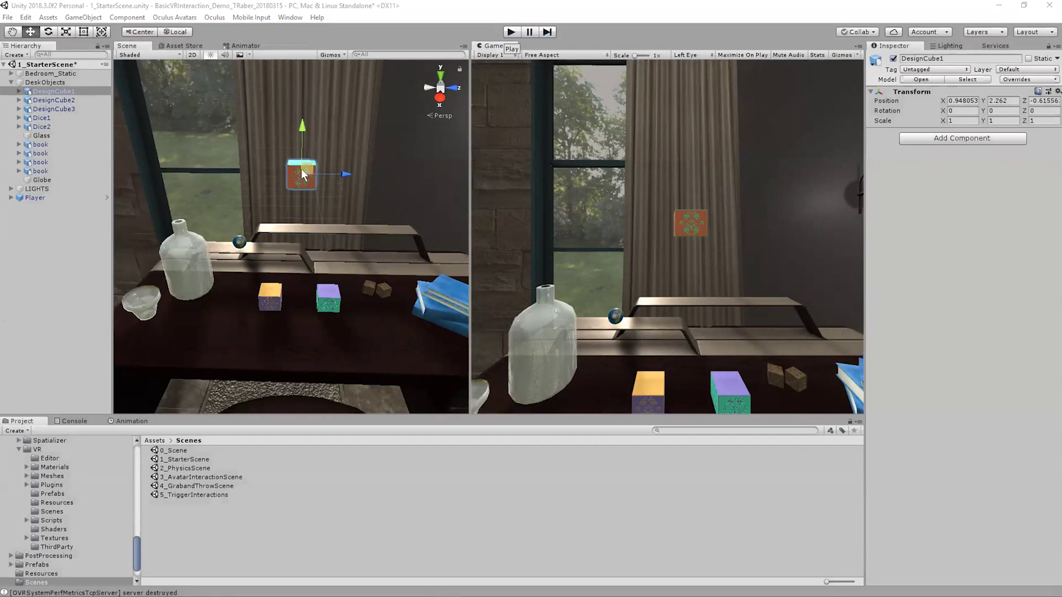
Step: Add a Rigidbody component to DesignCube1 and test-run the scene in play mode
{"action": "left_click", "coordinate": [924, 140]}
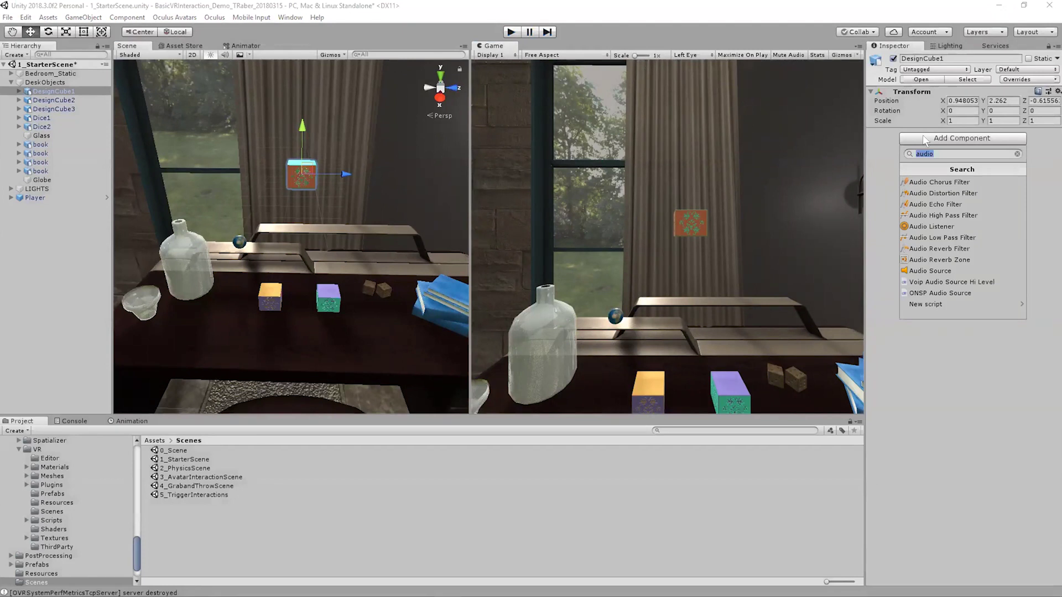
{"action": "type", "text": "rigid"}
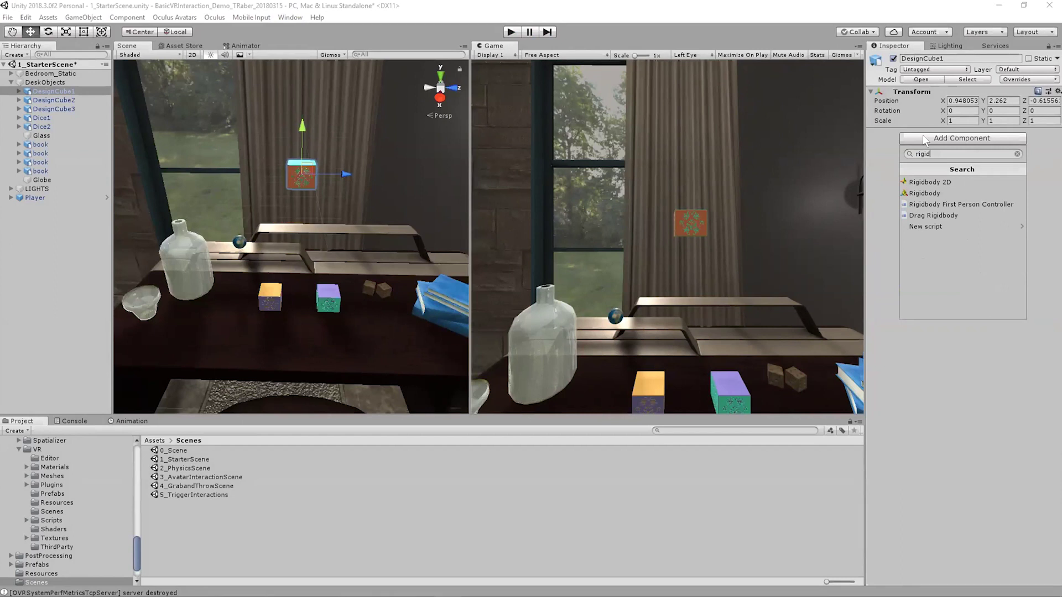
{"action": "key", "text": "Down"}
{"action": "key", "text": "Down"}
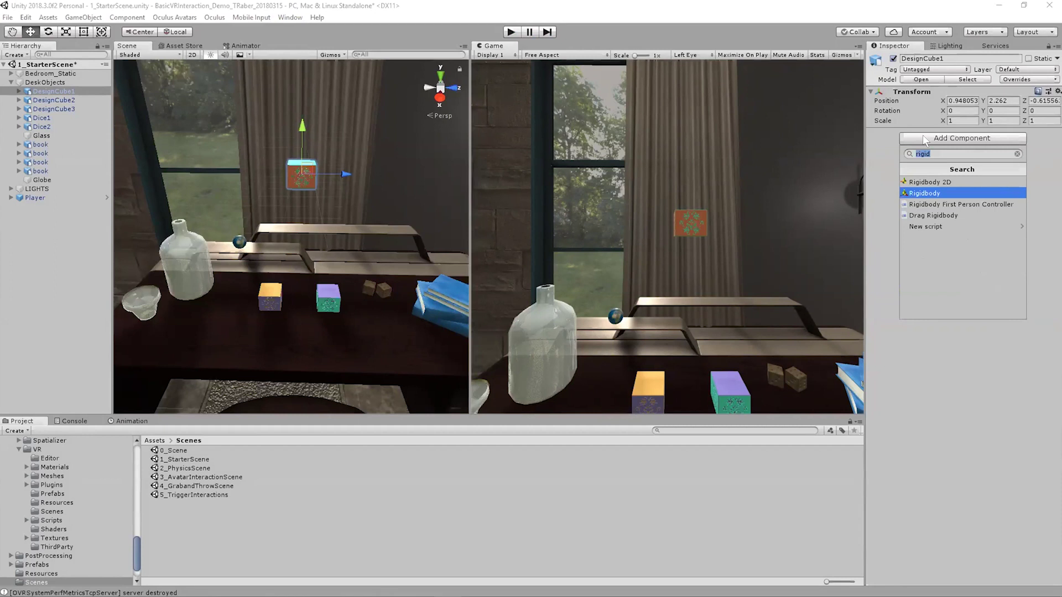
{"action": "key", "text": "Return"}
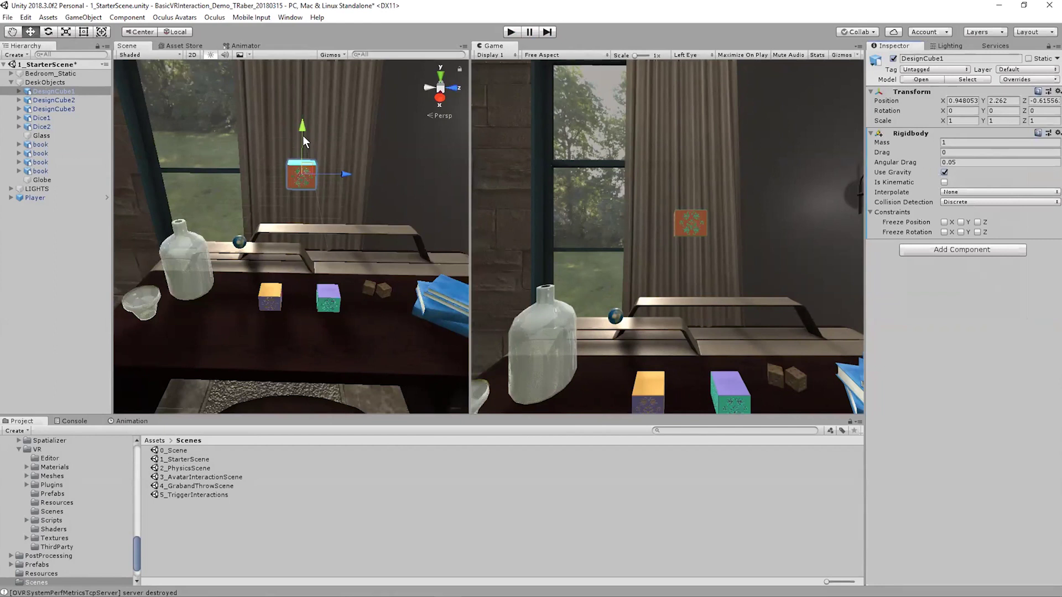
{"action": "left_click", "coordinate": [510, 32]}
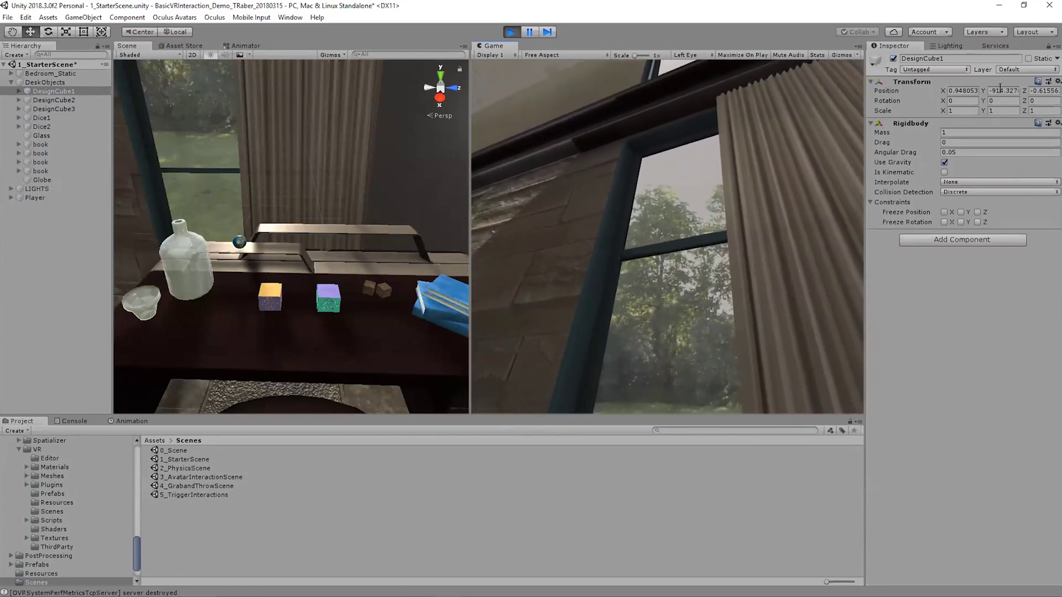
{"action": "left_click", "coordinate": [510, 33]}
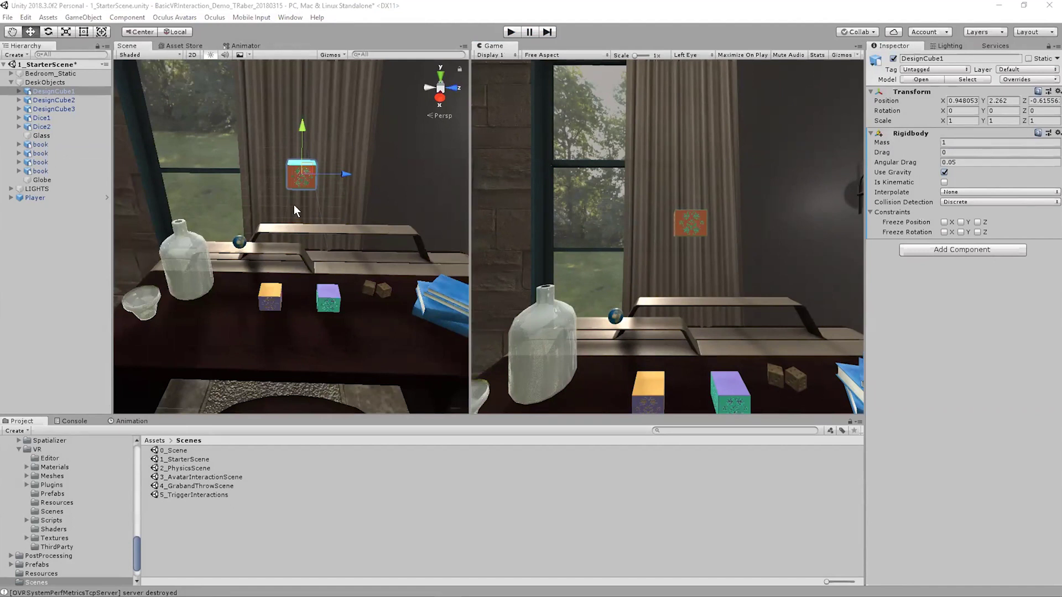
Step: Add a Box Collider component to DesignCube1
{"action": "left_click", "coordinate": [932, 249]}
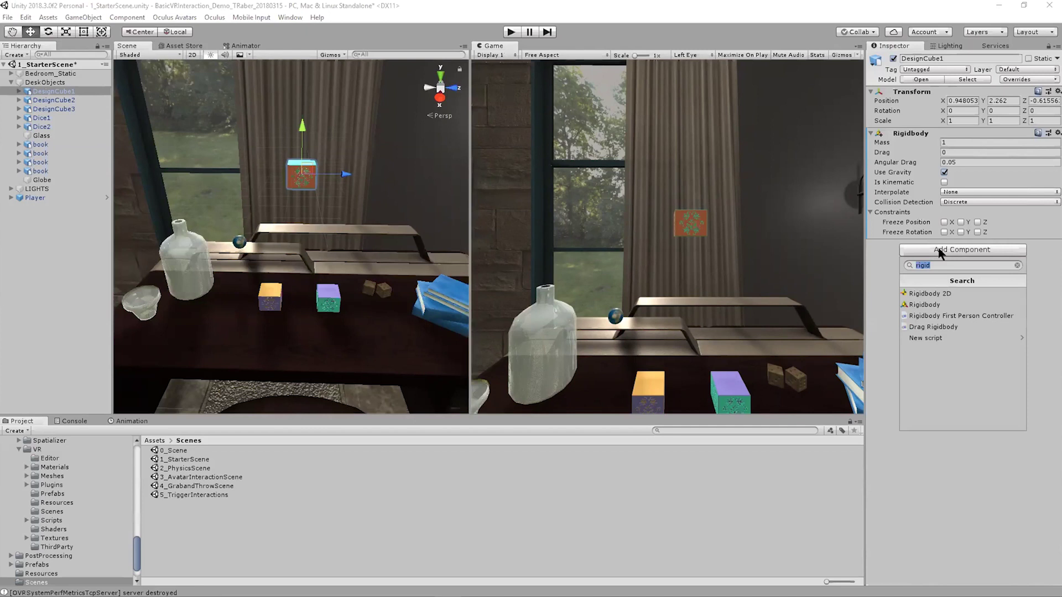
{"action": "type", "text": "collider"}
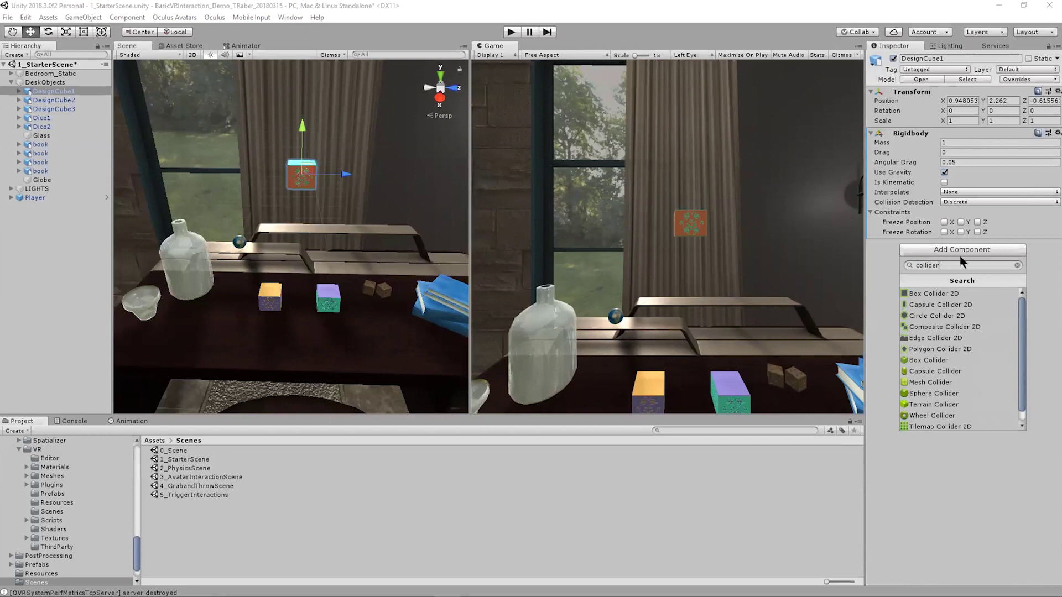
{"action": "left_click", "coordinate": [931, 362]}
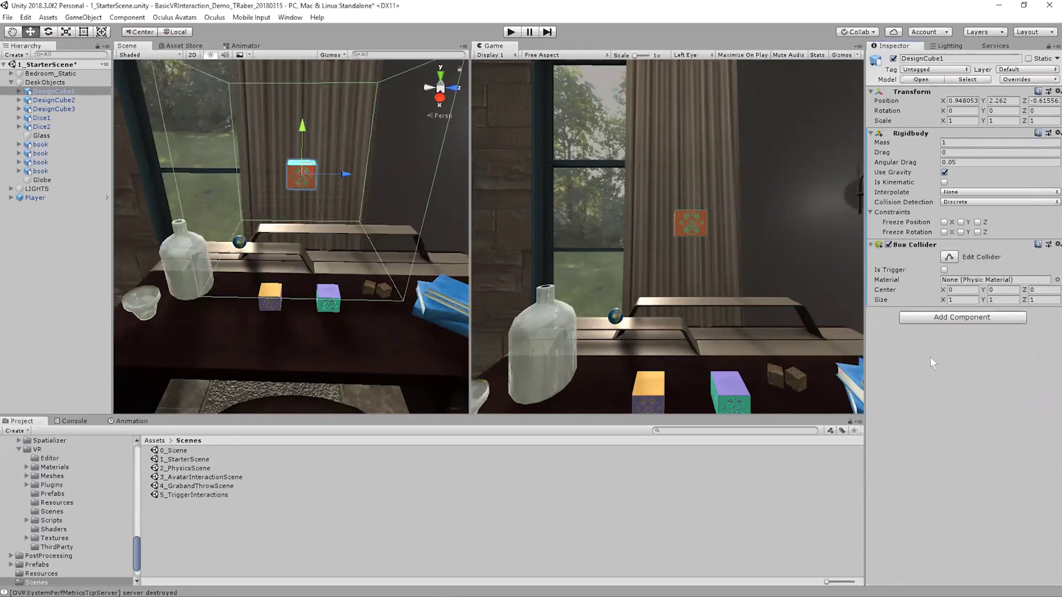
Step: Start editing DesignCube1's Box Collider and set its size to 0.1 on X, Y and Z
{"action": "scroll", "coordinate": [348, 211], "scroll_direction": "down", "scroll_amount": 3}
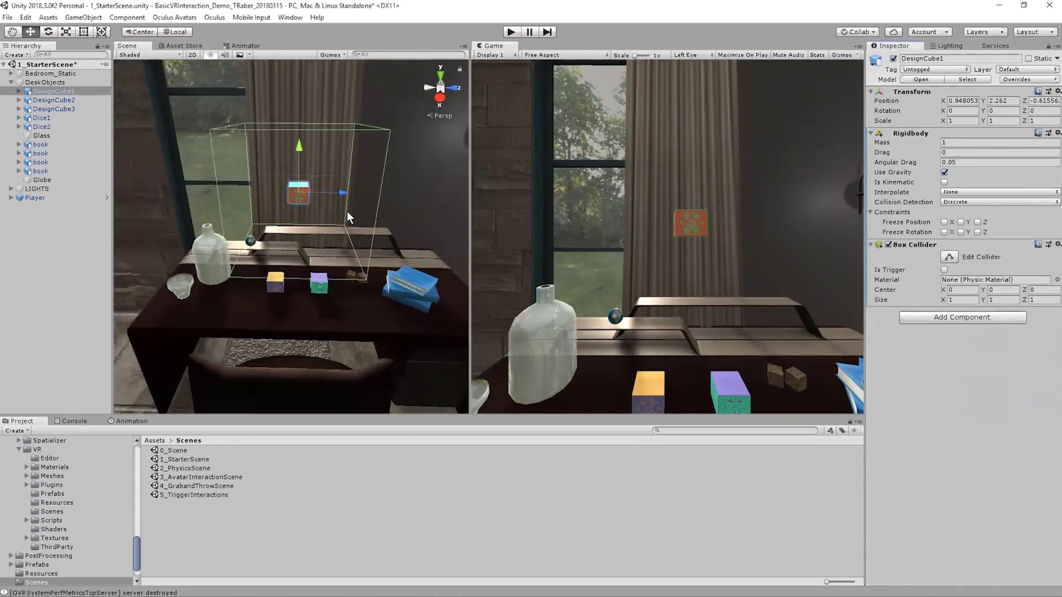
{"action": "scroll", "coordinate": [345, 218], "scroll_direction": "up", "scroll_amount": 2}
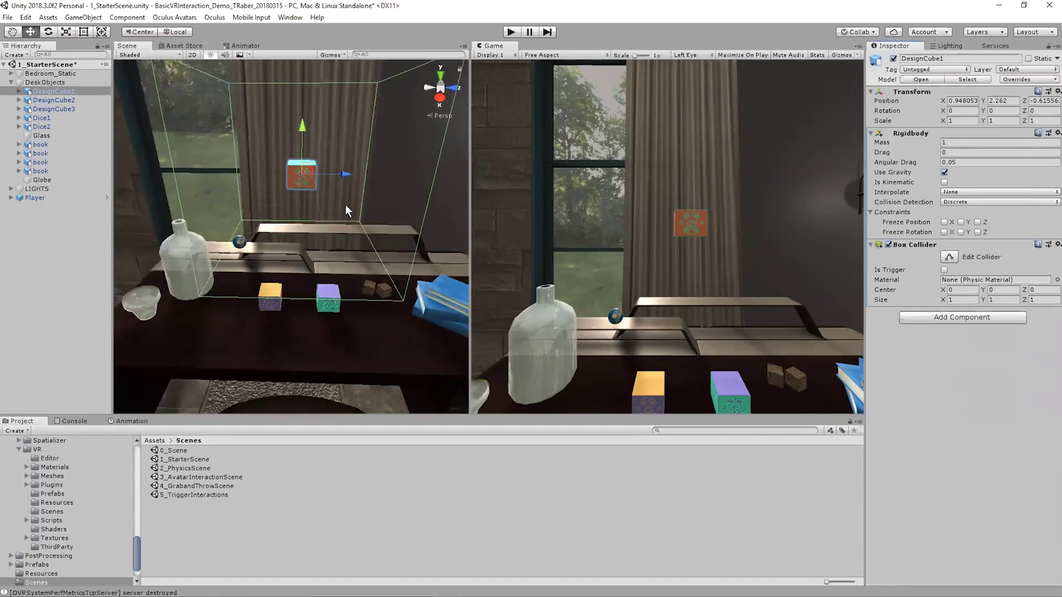
{"action": "right_click_drag", "start_coordinate": [346, 184], "coordinate": [325, 164], "text": "alt"}
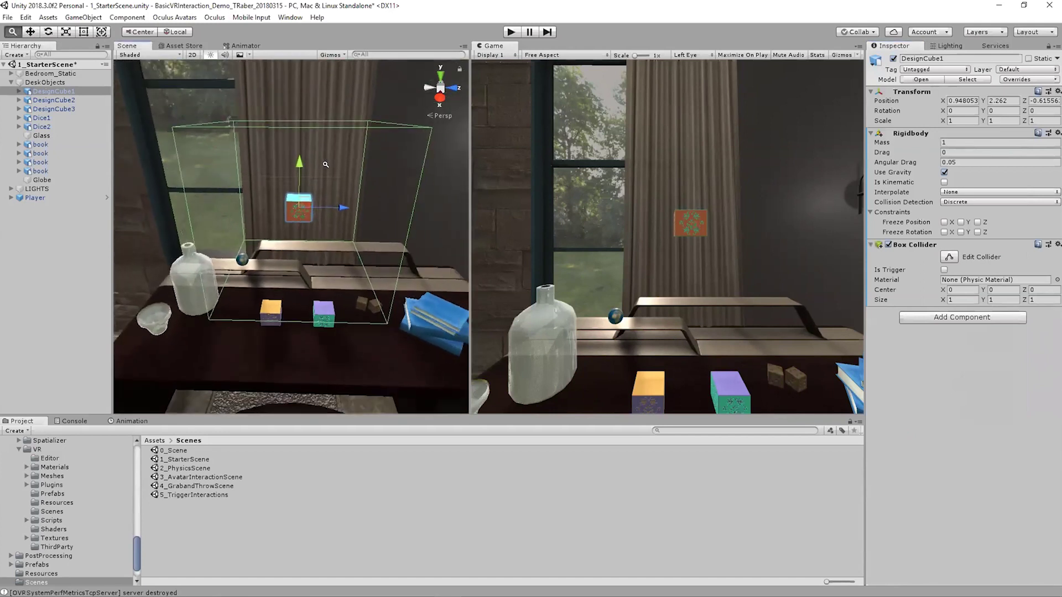
{"action": "left_click_drag", "start_coordinate": [326, 164], "coordinate": [340, 211], "text": "alt"}
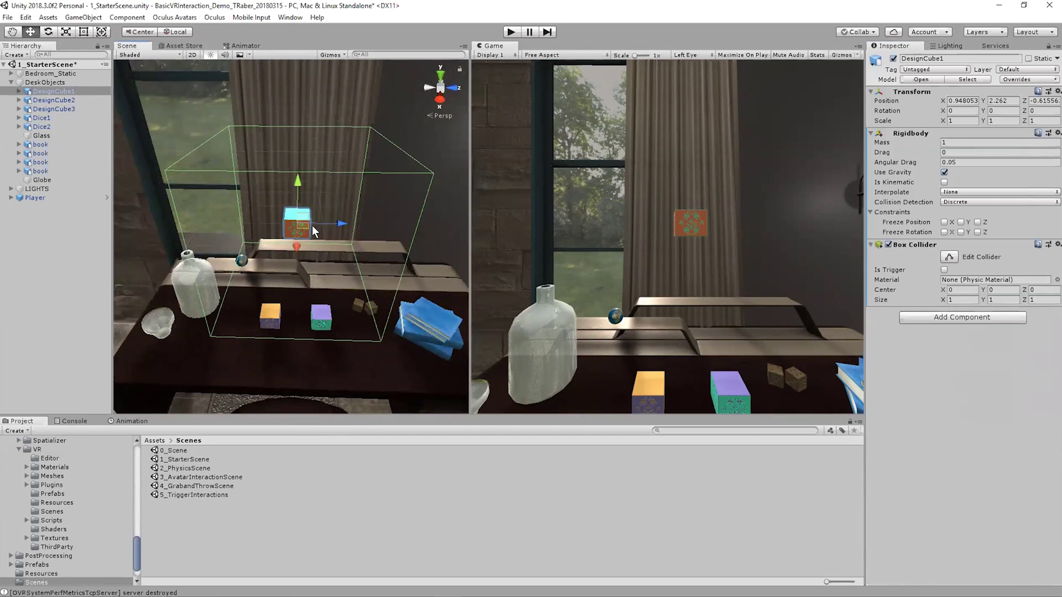
{"action": "left_click", "coordinate": [949, 255]}
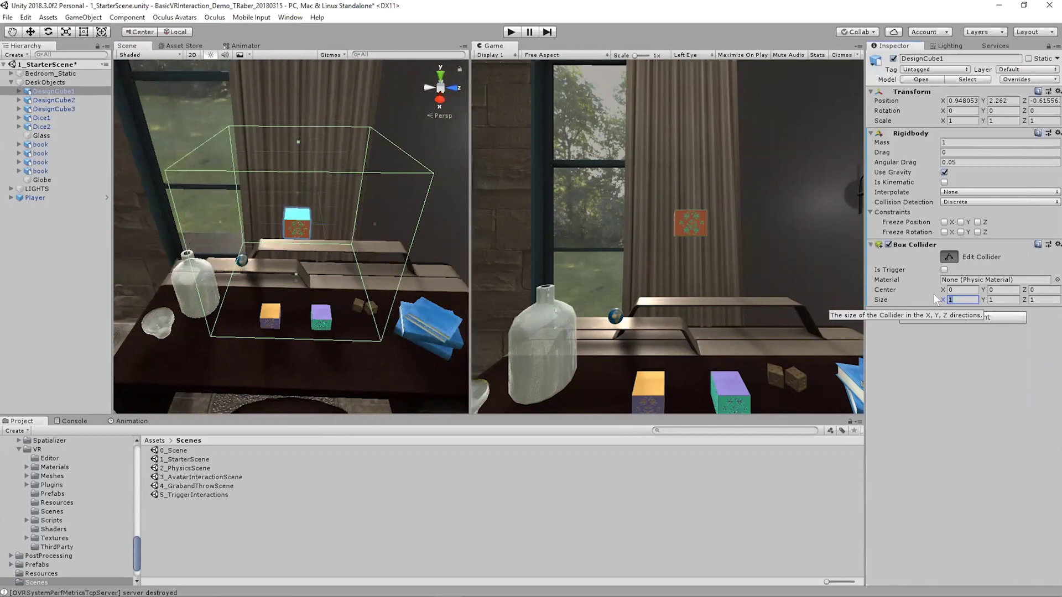
{"action": "type", "text": ".06"}
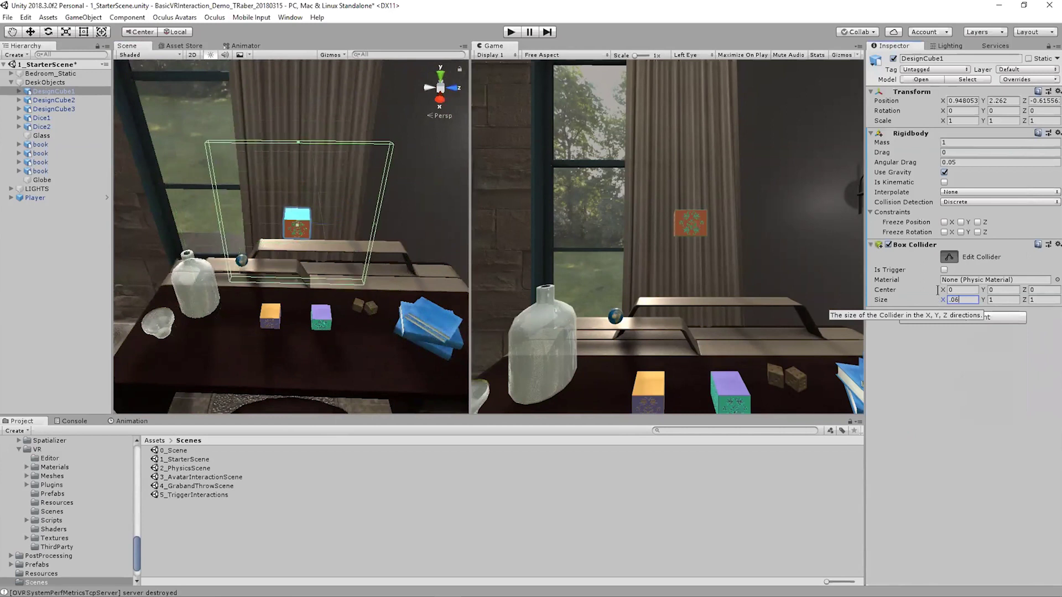
{"action": "type", "text": ".1"}
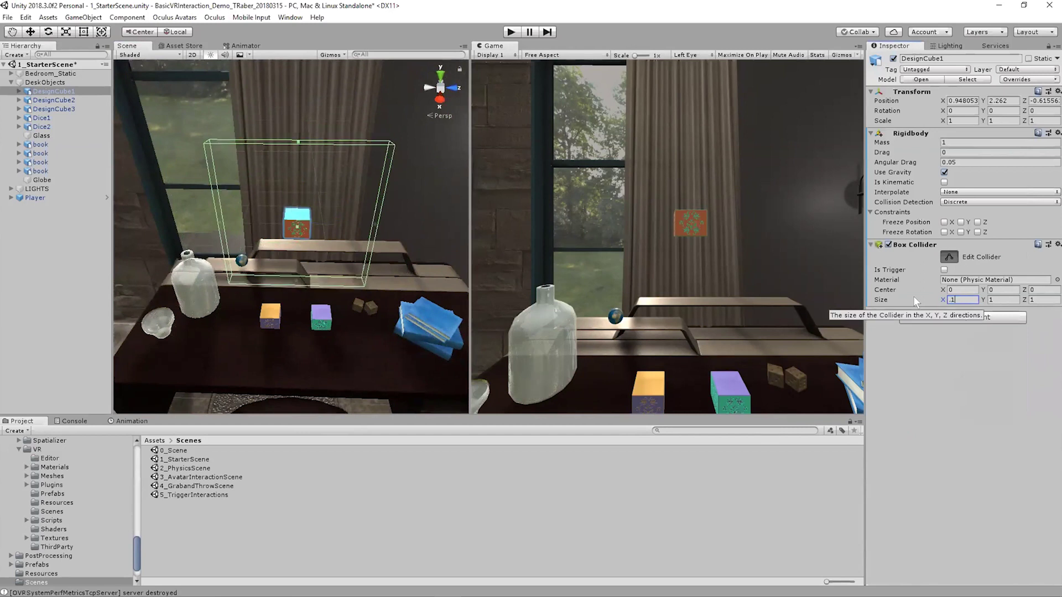
{"action": "left_click", "coordinate": [995, 298]}
{"action": "type", "text": ".1"}
{"action": "key", "text": "Tab"}
{"action": "type", "text": ".1f"}
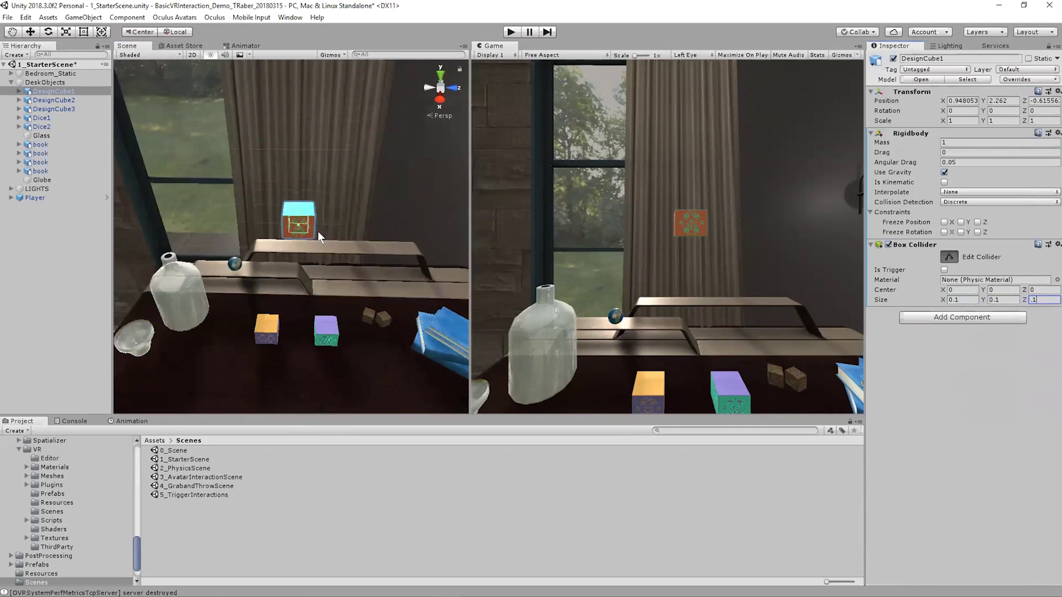
Step: Stretch the Box Collider's side faces outward along Z to enclose the cube, to a size of about 0.186
{"action": "middle_click_drag", "start_coordinate": [332, 219], "coordinate": [228, 432]}
{"action": "scroll", "coordinate": [300, 224], "scroll_direction": "down", "scroll_amount": 1}
{"action": "scroll", "coordinate": [313, 239], "scroll_direction": "up", "scroll_amount": 2}
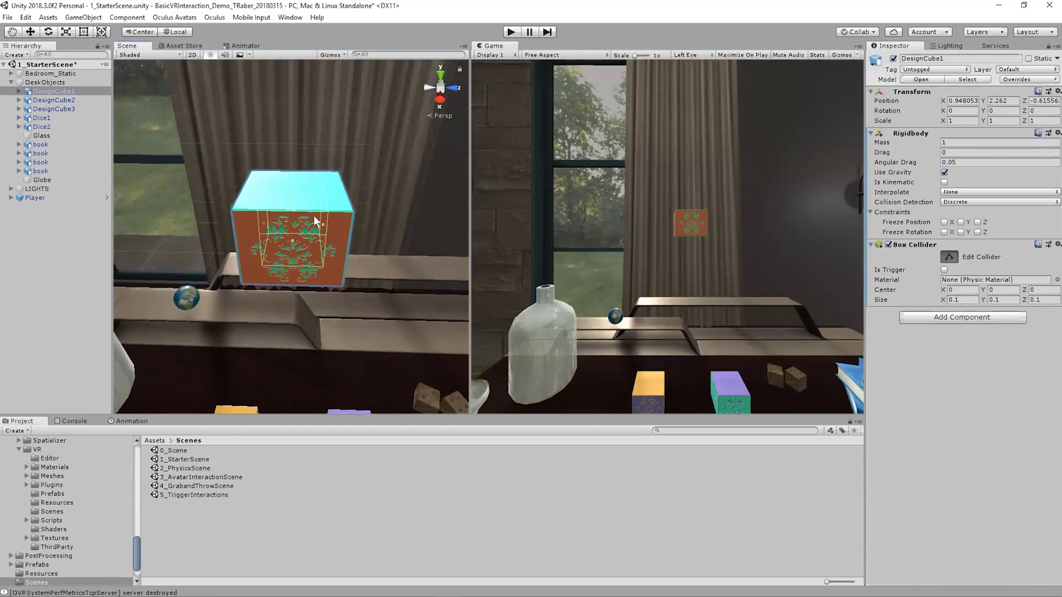
{"action": "left_click_drag", "start_coordinate": [323, 228], "coordinate": [348, 228]}
{"action": "left_click_drag", "start_coordinate": [264, 227], "coordinate": [233, 227]}
{"action": "left_click_drag", "start_coordinate": [289, 245], "coordinate": [290, 249]}
Step: Extend the Box Collider to about 0.177 on X and raise its upper face to about 0.13 on Y
{"action": "left_click_drag", "start_coordinate": [370, 282], "coordinate": [188, 276], "text": "alt"}
{"action": "right_click_drag", "start_coordinate": [188, 275], "coordinate": [138, 265]}
{"action": "key", "text": "d"}
{"action": "right_click_drag", "start_coordinate": [409, 240], "coordinate": [167, 197]}
{"action": "key", "text": "d"}
{"action": "left_click_drag", "start_coordinate": [396, 186], "coordinate": [421, 186]}
{"action": "left_click_drag", "start_coordinate": [341, 127], "coordinate": [341, 118]}
{"action": "right_click_drag", "start_coordinate": [304, 269], "coordinate": [308, 271]}
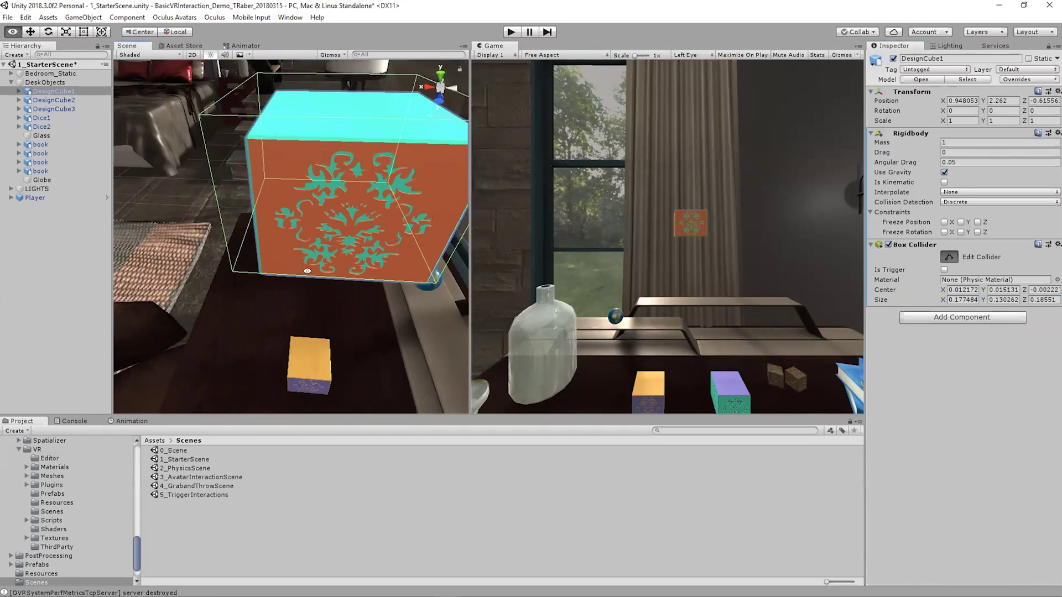
Step: Check the collider's fit around DesignCube1 from several angles and finish editing it
{"action": "left_click_drag", "start_coordinate": [242, 205], "coordinate": [289, 252], "text": "alt"}
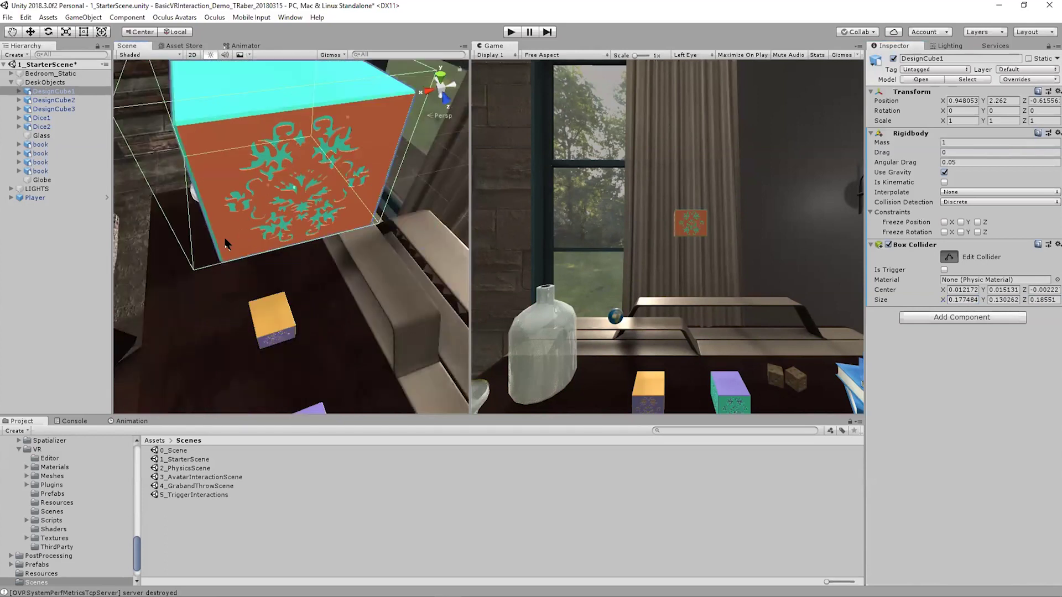
{"action": "left_click_drag", "start_coordinate": [205, 221], "coordinate": [453, 186], "text": "alt"}
{"action": "middle_click_drag", "start_coordinate": [453, 186], "coordinate": [511, 219]}
{"action": "scroll", "coordinate": [276, 232], "scroll_direction": "down", "scroll_amount": 5}
{"action": "left_click_drag", "start_coordinate": [285, 188], "coordinate": [277, 125], "text": "alt"}
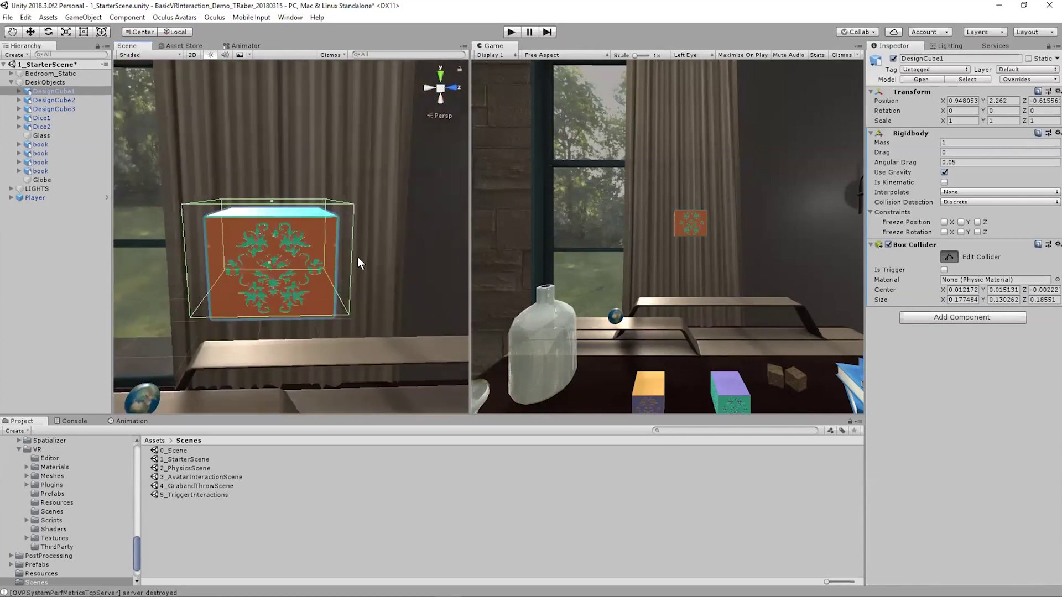
{"action": "middle_click_drag", "start_coordinate": [292, 292], "coordinate": [330, 213], "text": "alt"}
{"action": "right_click_drag", "start_coordinate": [330, 292], "coordinate": [303, 121], "text": "alt"}
{"action": "left_click_drag", "start_coordinate": [302, 122], "coordinate": [320, 228], "text": "alt"}
{"action": "left_click", "coordinate": [944, 258]}
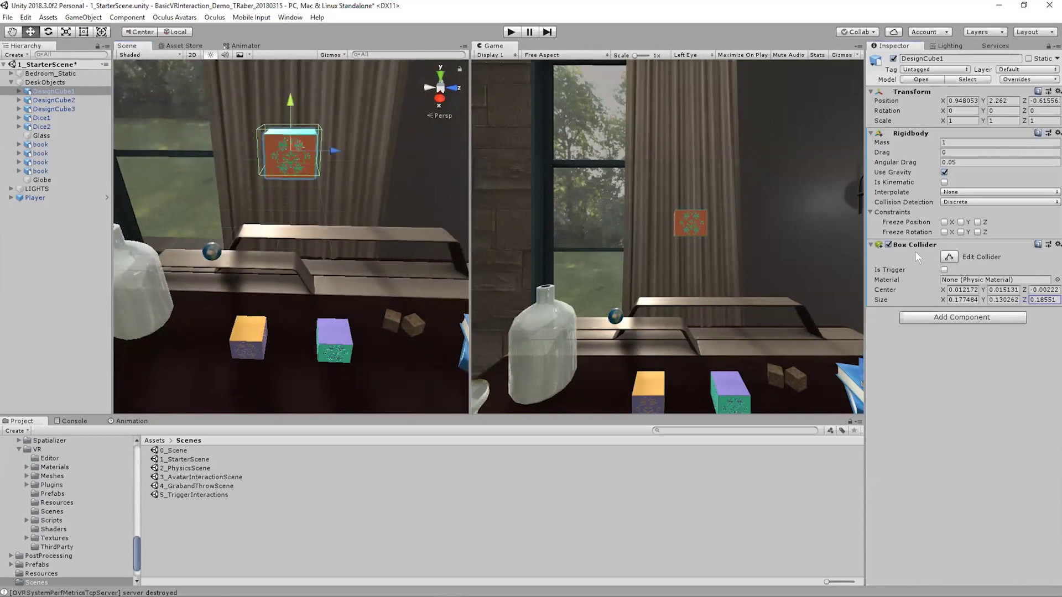
Step: Test-run the scene in play mode and inspect how DesignCube1 lands on the desk between the other cubes
{"action": "left_click", "coordinate": [514, 32]}
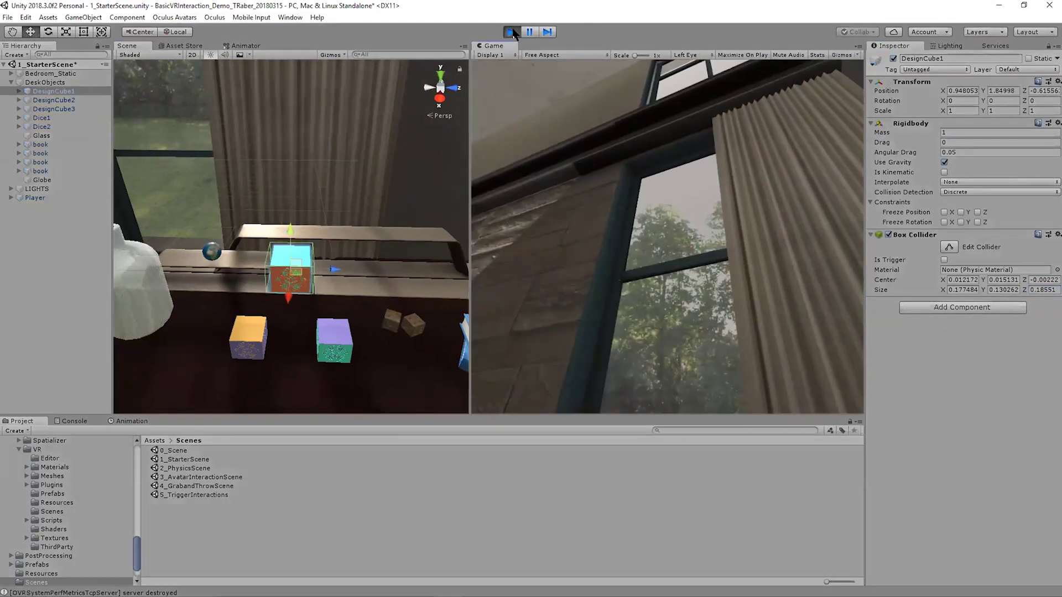
{"action": "scroll", "coordinate": [305, 301], "scroll_direction": "up", "scroll_amount": 3}
{"action": "left_click_drag", "start_coordinate": [315, 310], "coordinate": [326, 209], "text": "alt"}
{"action": "scroll", "coordinate": [313, 289], "scroll_direction": "up", "scroll_amount": 5}
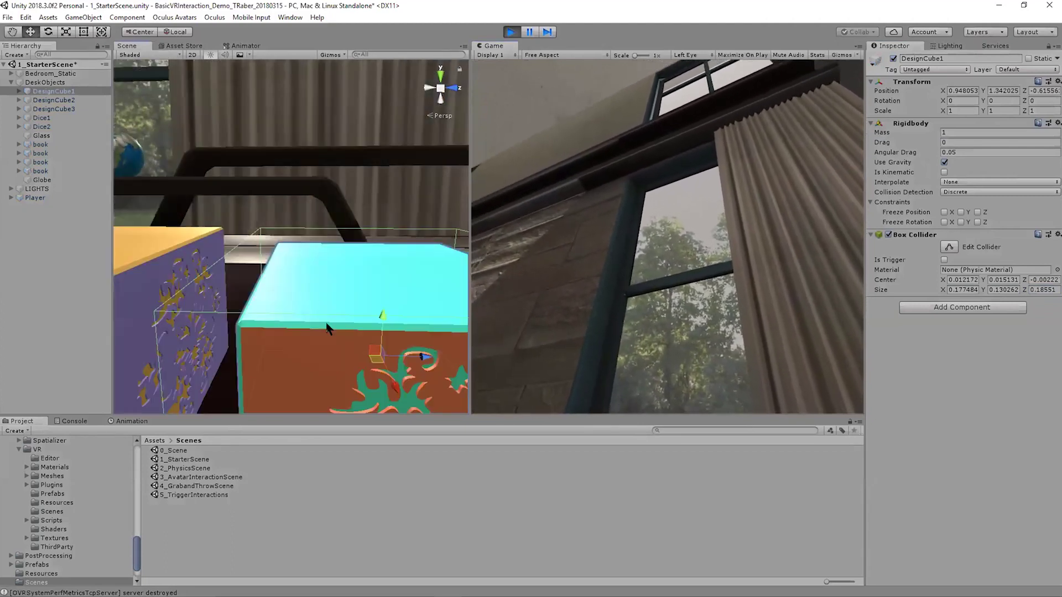
{"action": "scroll", "coordinate": [322, 324], "scroll_direction": "down", "scroll_amount": 3}
{"action": "middle_click_drag", "start_coordinate": [309, 295], "coordinate": [275, 260]}
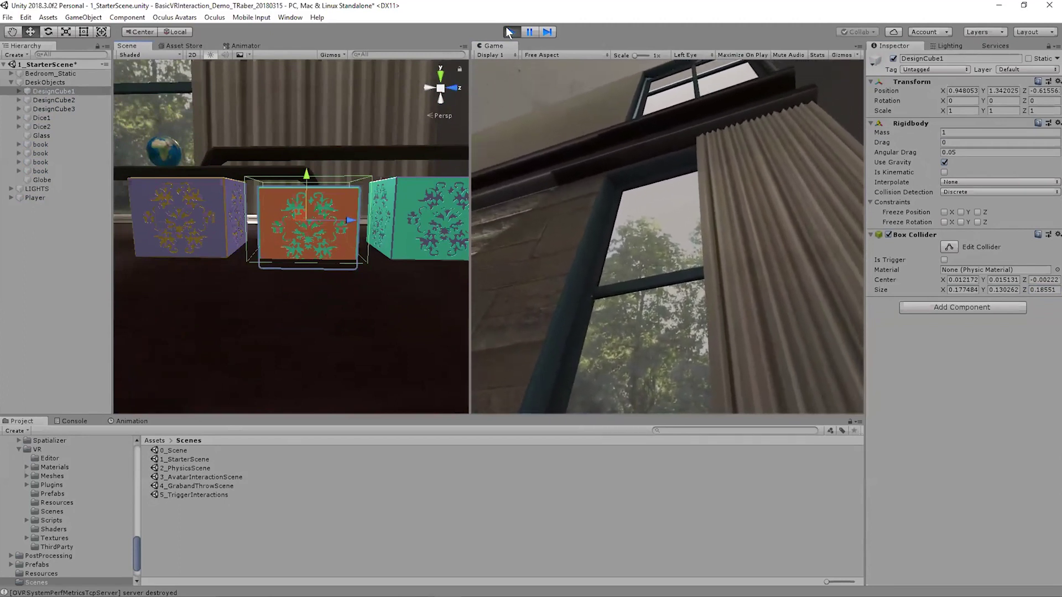
{"action": "left_click", "coordinate": [509, 32]}
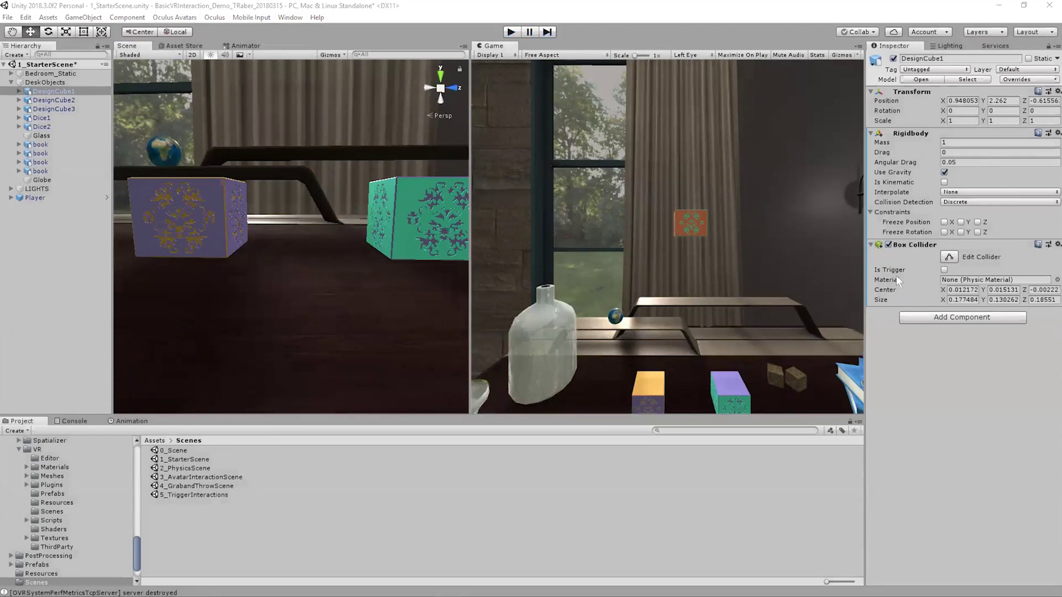
Step: Select the Globe on the desk and add a Rigidbody component to it
{"action": "scroll", "coordinate": [286, 159], "scroll_direction": "down", "scroll_amount": 5}
{"action": "middle_click_drag", "start_coordinate": [291, 206], "coordinate": [291, 269]}
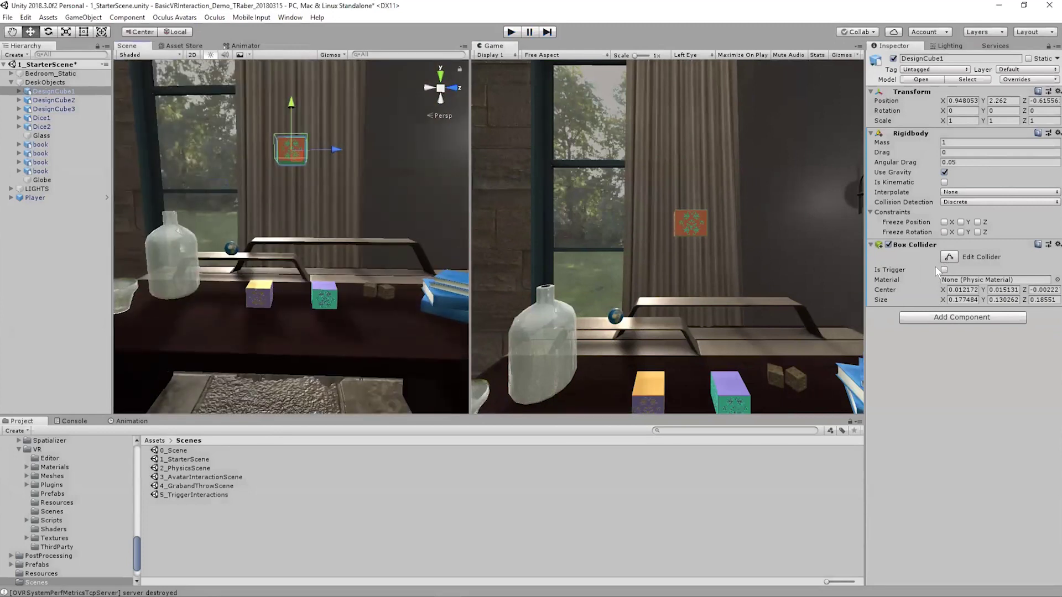
{"action": "mouse_move", "coordinate": [902, 272]}
{"action": "middle_click_drag", "start_coordinate": [295, 254], "coordinate": [434, 297]}
{"action": "scroll", "coordinate": [334, 315], "scroll_direction": "up", "scroll_amount": 3}
{"action": "middle_click_drag", "start_coordinate": [334, 315], "coordinate": [327, 262]}
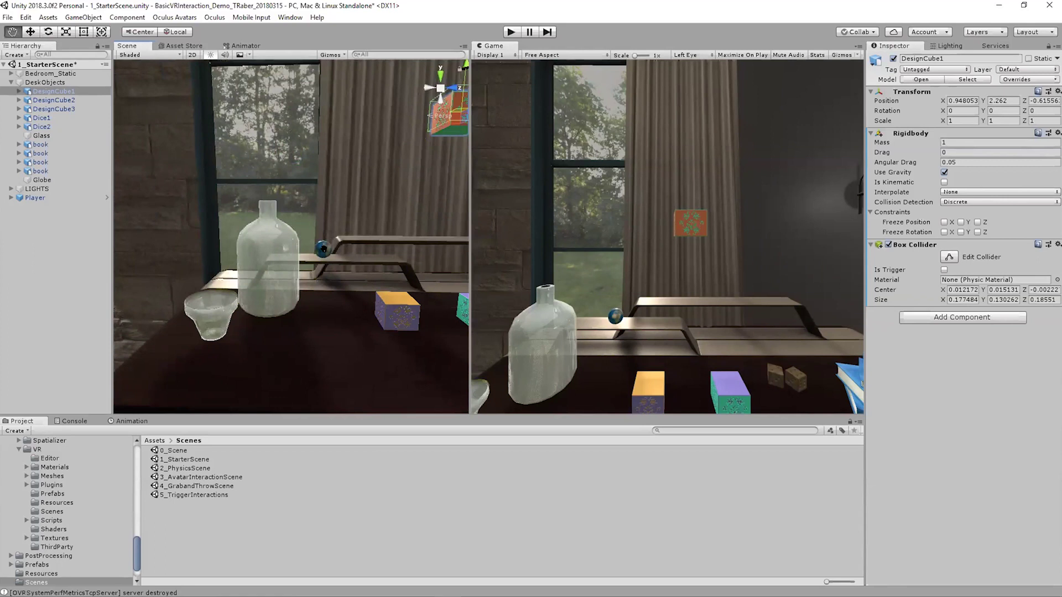
{"action": "left_click", "coordinate": [323, 252]}
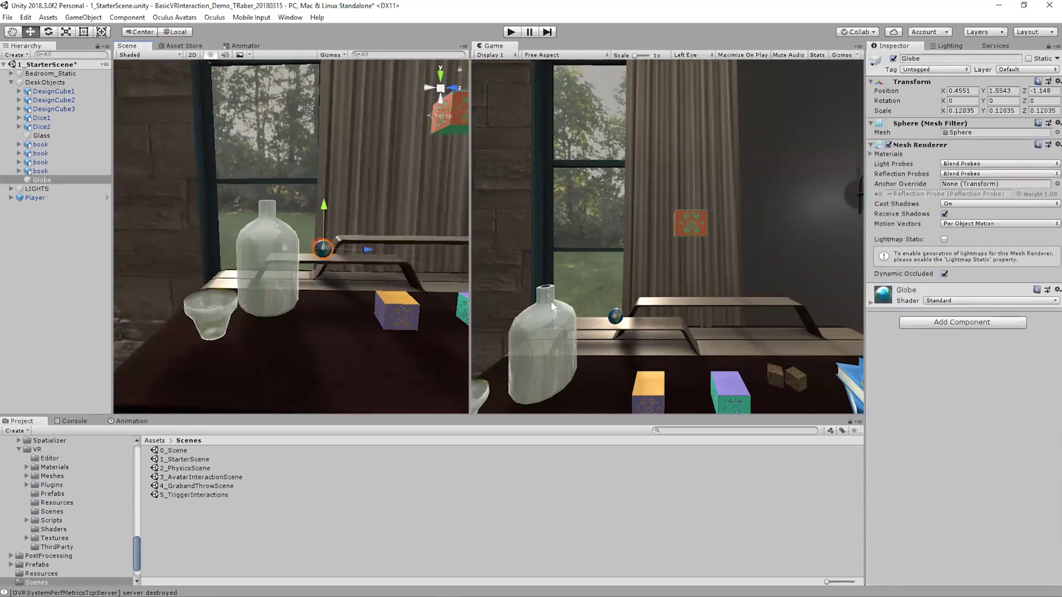
{"action": "left_click", "coordinate": [916, 322]}
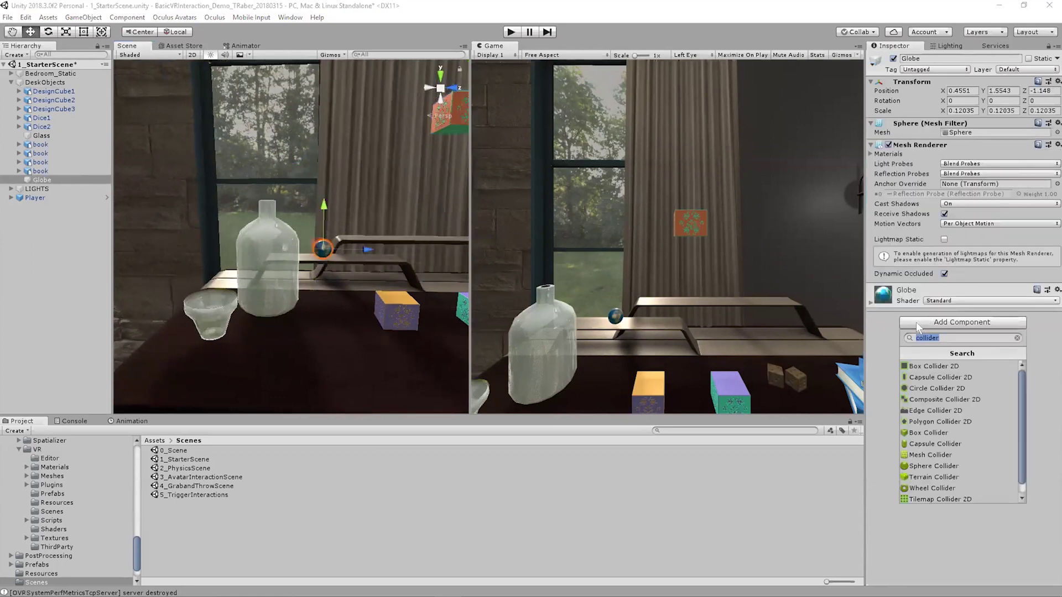
{"action": "key", "text": "Down"}
{"action": "key", "text": "Return"}
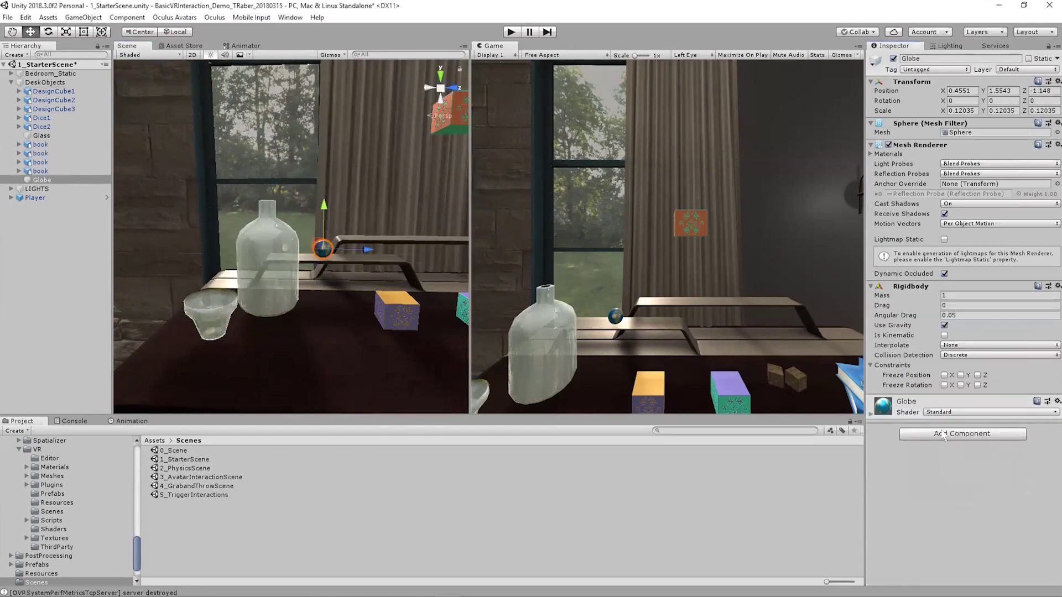
Step: Raise the Globe above the desk to Y 2.029 and add a Sphere Collider component to it
{"action": "left_click_drag", "start_coordinate": [323, 213], "coordinate": [324, 145]}
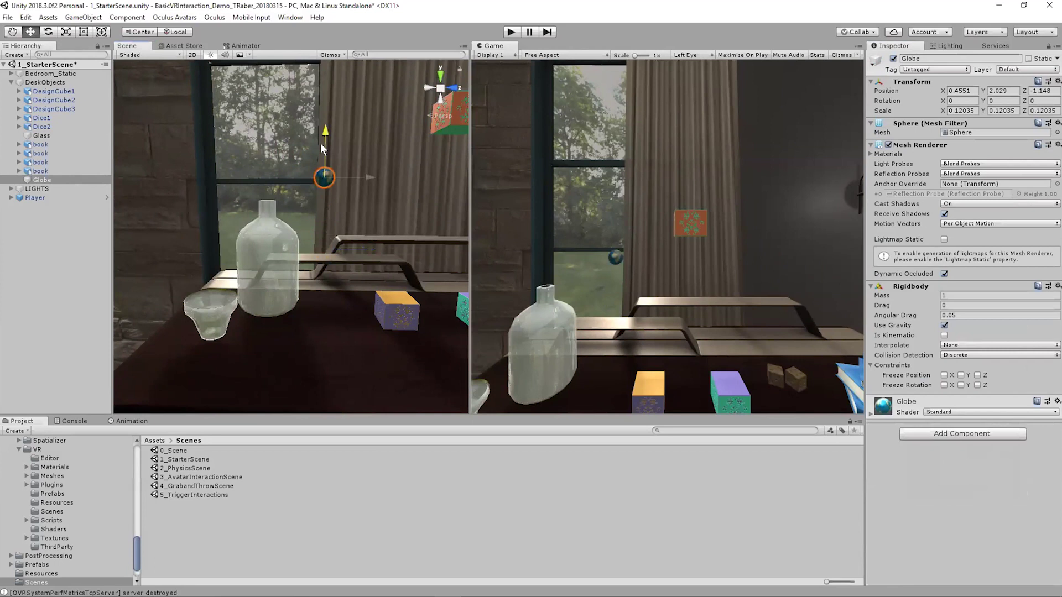
{"action": "left_click", "coordinate": [937, 435]}
{"action": "type", "text": "collider"}
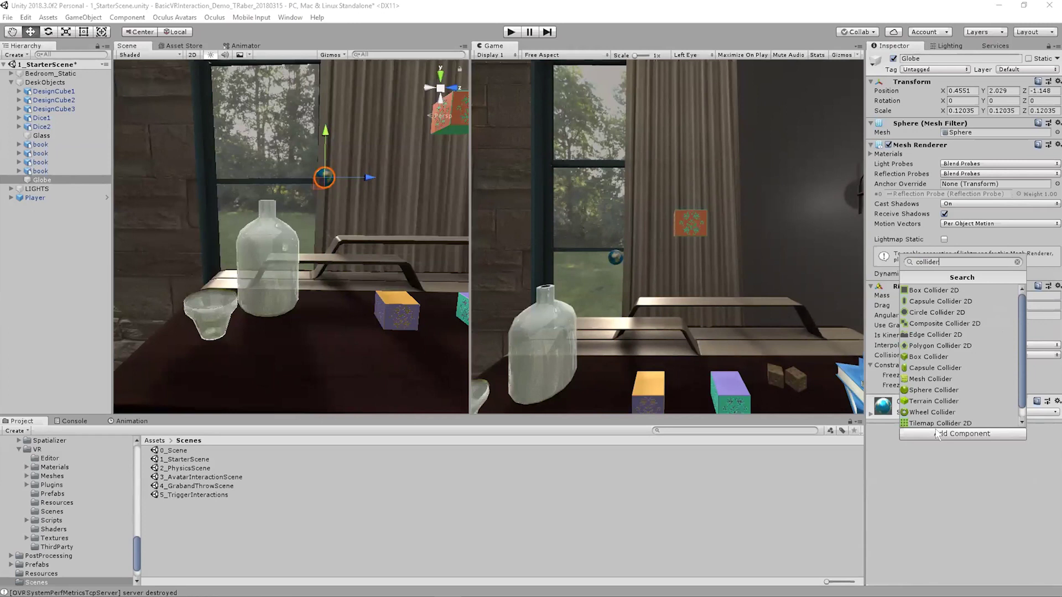
{"action": "left_click", "coordinate": [934, 391]}
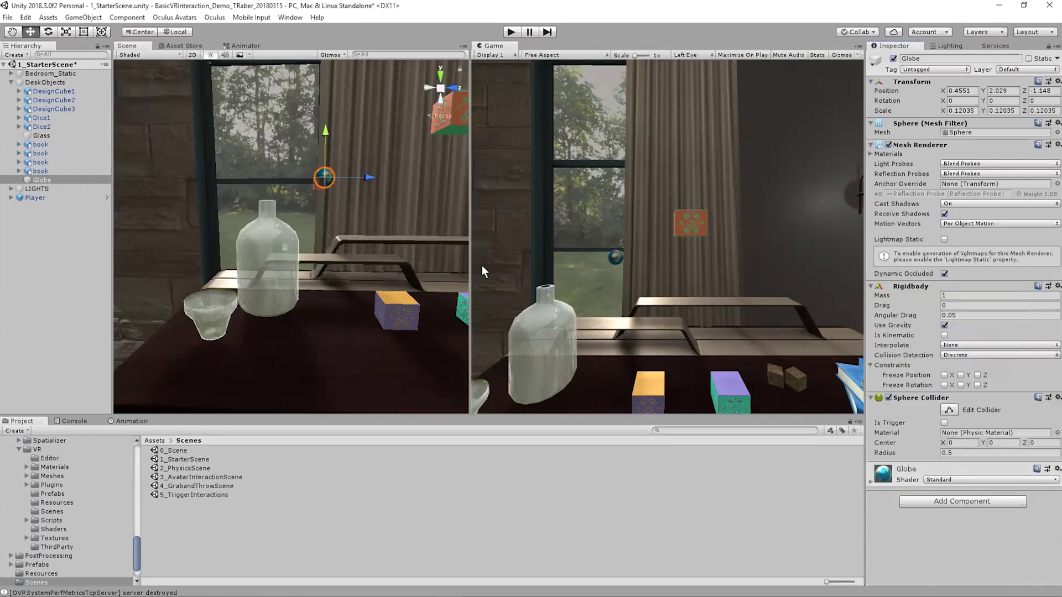
Step: Frame the whole desk and run the scene in play mode to test the physics of the Globe and DesignCube1
{"action": "right_click_drag", "start_coordinate": [347, 217], "coordinate": [344, 201]}
{"action": "right_click_drag", "start_coordinate": [395, 276], "coordinate": [315, 357]}
{"action": "left_click", "coordinate": [510, 32]}
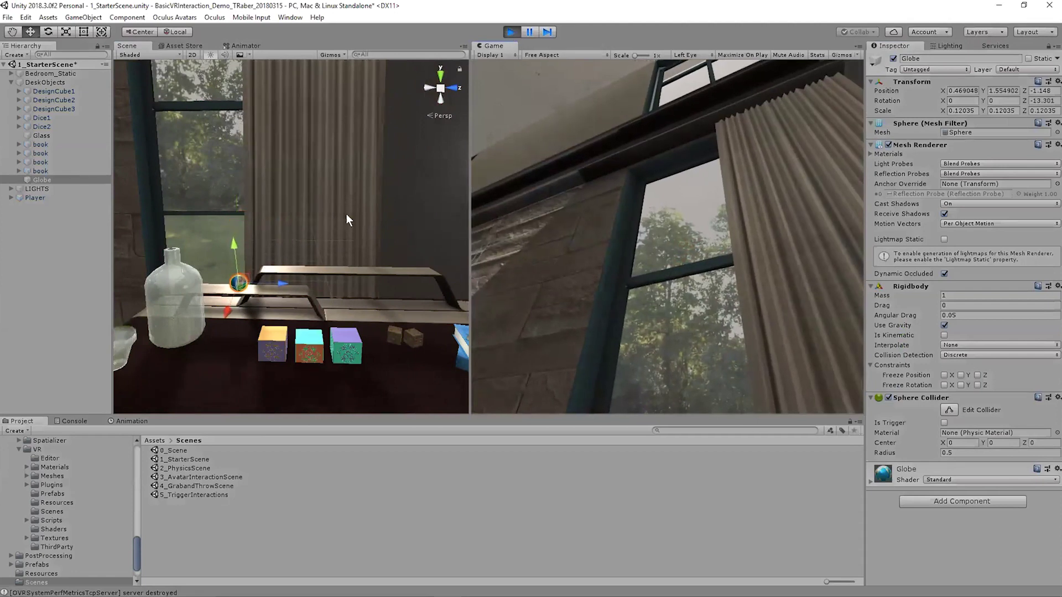
Step: Follow the Globe in the running scene as it falls from the desk to the floor, and stop play mode
{"action": "middle_click_drag", "start_coordinate": [231, 346], "coordinate": [349, 297]}
{"action": "scroll", "coordinate": [350, 297], "scroll_direction": "down", "scroll_amount": 15}
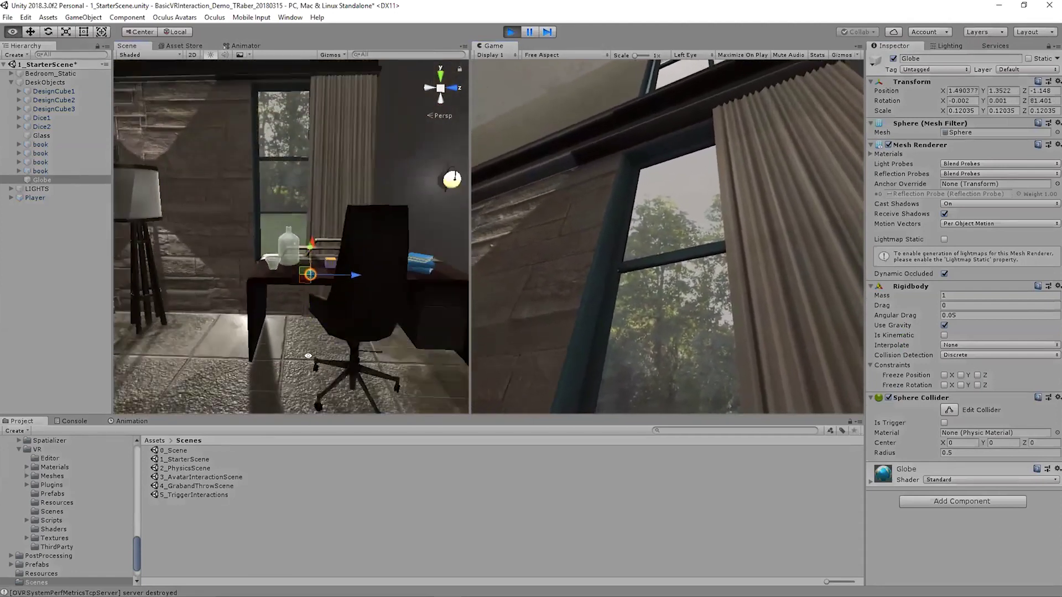
{"action": "left_click_drag", "start_coordinate": [340, 302], "coordinate": [196, 398], "text": "alt"}
{"action": "mouse_move", "coordinate": [274, 357]}
{"action": "left_mouse_down", "text": "alt"}
{"action": "mouse_move", "coordinate": [454, 327]}
{"action": "mouse_move", "coordinate": [480, 287]}
{"action": "left_mouse_up", "text": "alt"}
{"action": "scroll", "coordinate": [338, 136], "scroll_direction": "up", "scroll_amount": 5}
{"action": "middle_click_drag", "start_coordinate": [309, 247], "coordinate": [196, 116]}
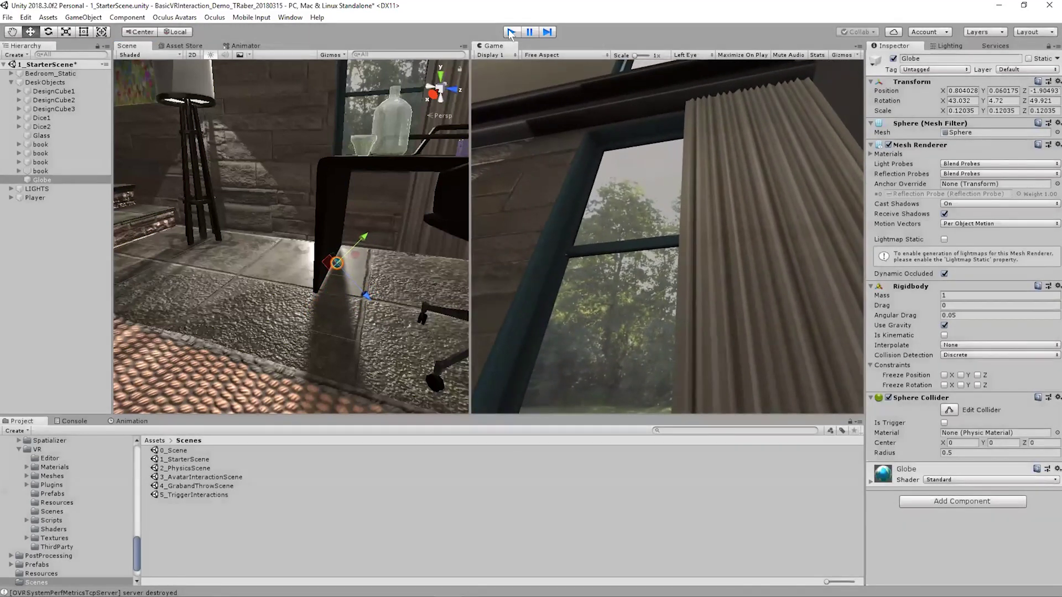
{"action": "left_click", "coordinate": [510, 32]}
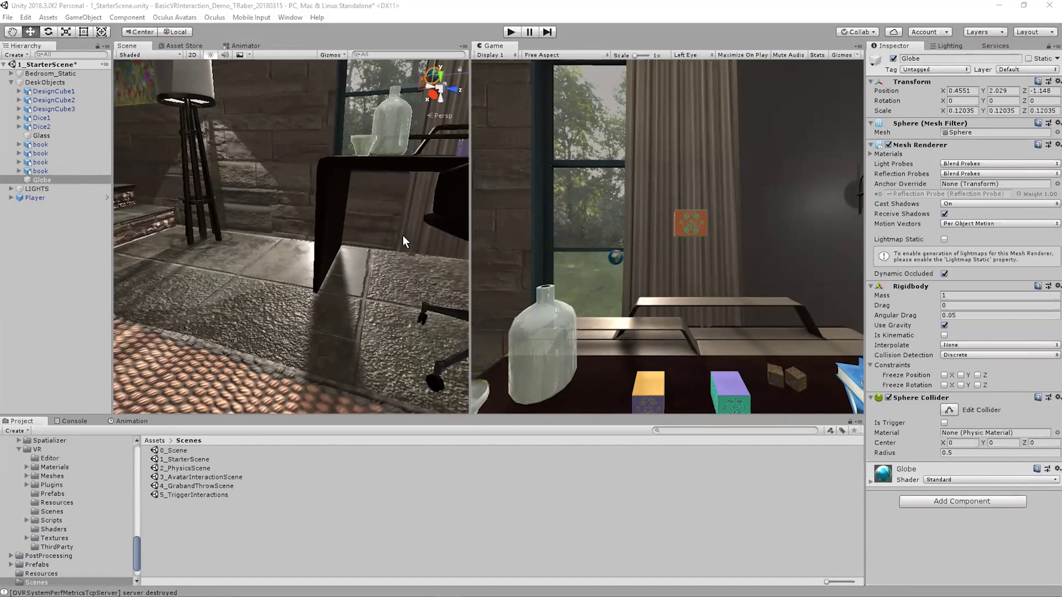
Step: Reframe the desk and check the Glass, DesignCube2 and DesignCube3 for the components they carry
{"action": "scroll", "coordinate": [375, 234], "scroll_direction": "down", "scroll_amount": 3}
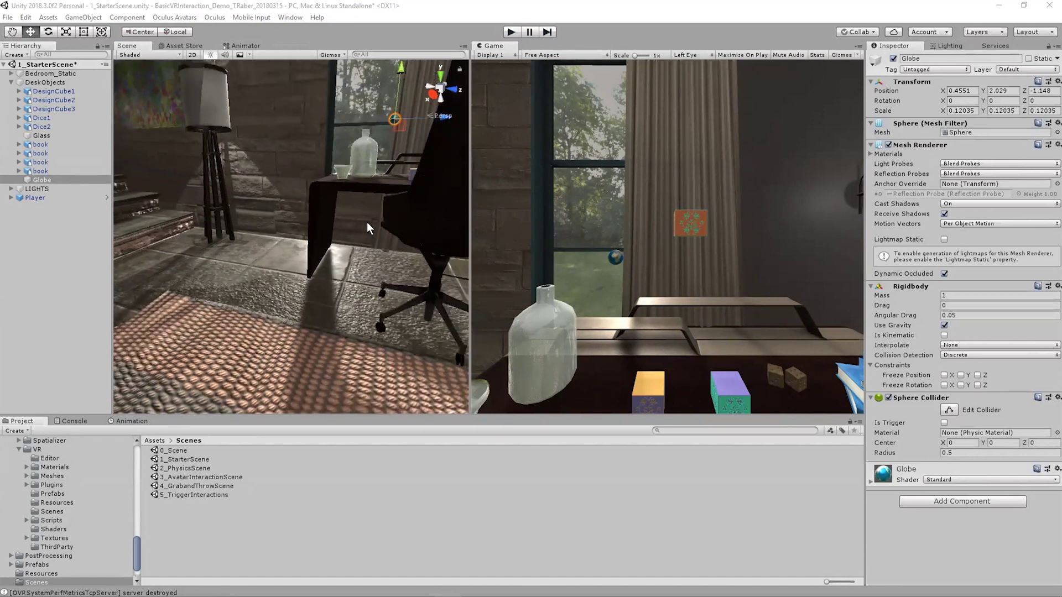
{"action": "left_click_drag", "start_coordinate": [367, 222], "coordinate": [397, 281], "text": "alt"}
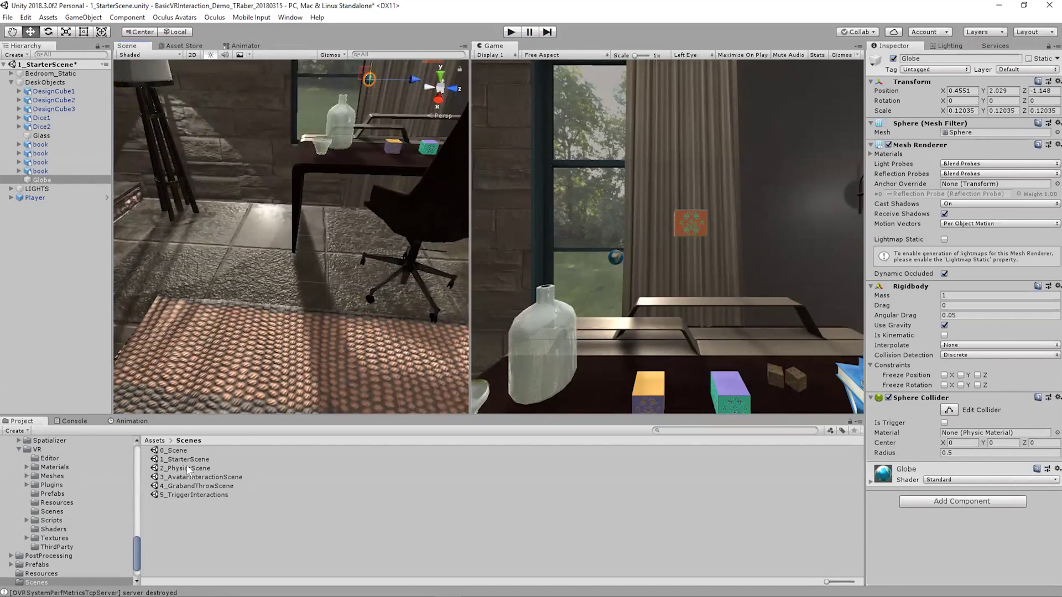
{"action": "key", "text": "q"}
{"action": "middle_click_drag", "start_coordinate": [378, 161], "coordinate": [289, 287]}
{"action": "left_click_drag", "start_coordinate": [290, 287], "coordinate": [299, 284], "text": "alt"}
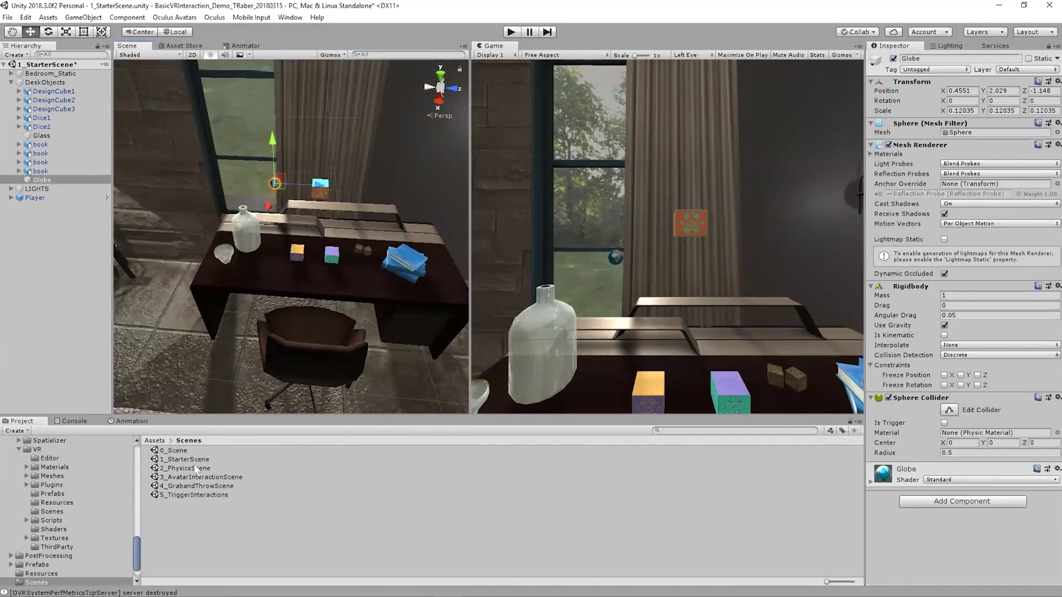
{"action": "left_click", "coordinate": [221, 252]}
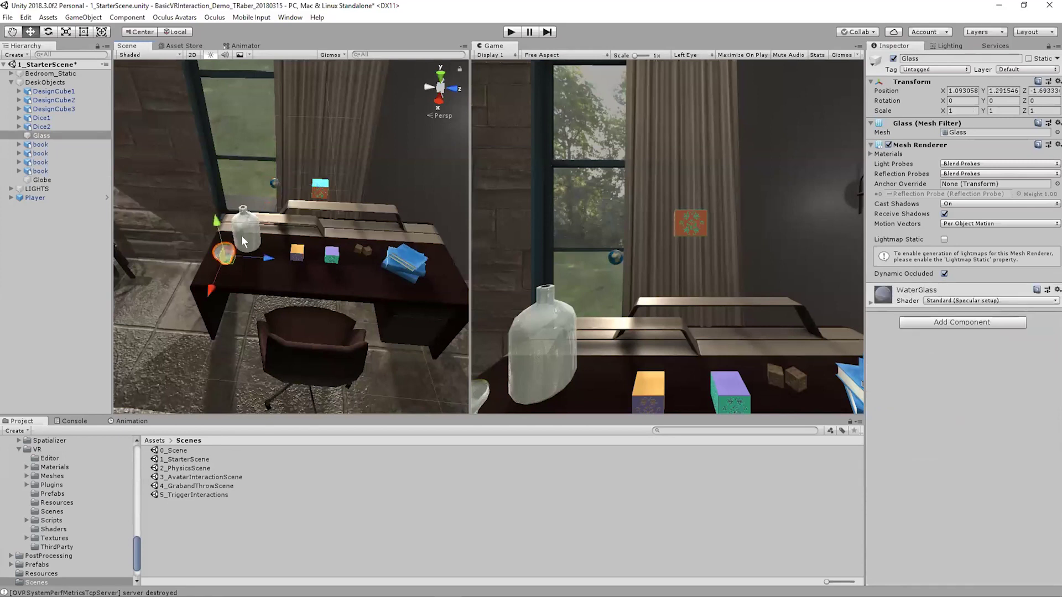
{"action": "left_click", "coordinate": [296, 250]}
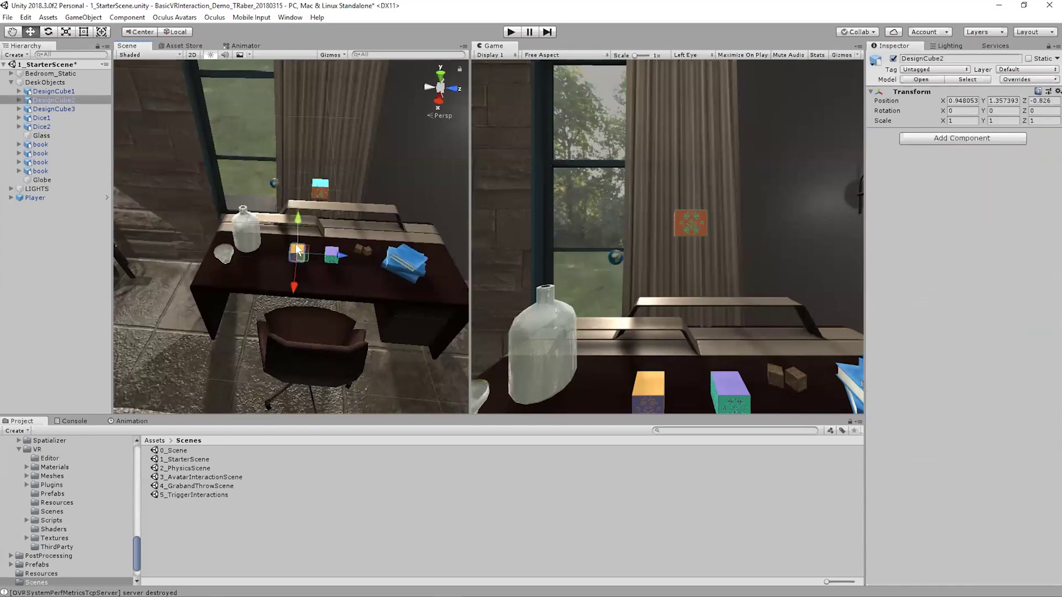
{"action": "left_click", "coordinate": [323, 184]}
{"action": "left_click", "coordinate": [332, 256]}
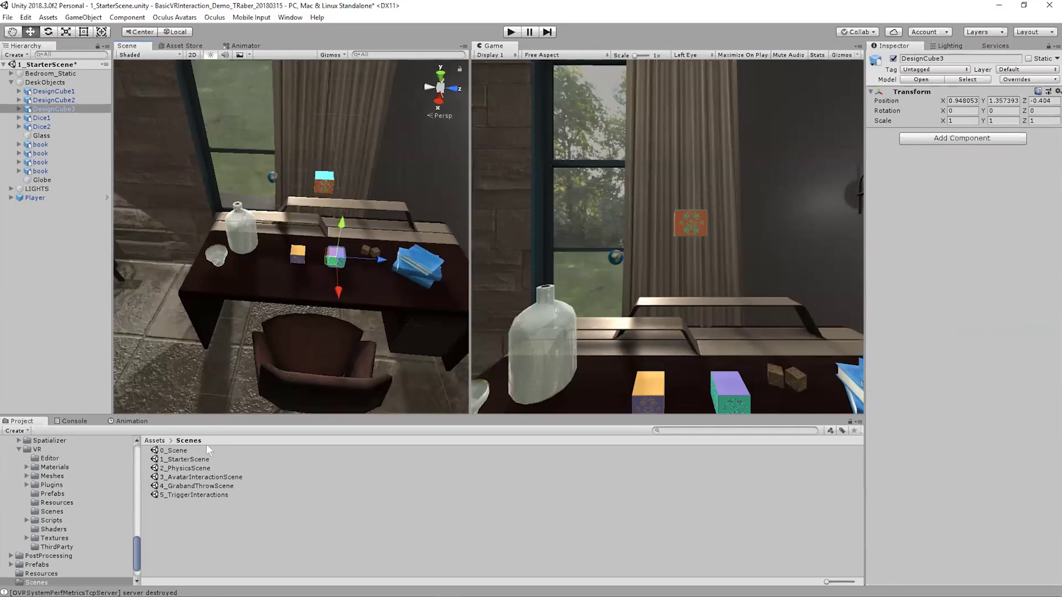
Step: Open the 2_PhysicsScene scene without saving the changes made in 1_StarterScene
{"action": "double_click", "coordinate": [199, 468]}
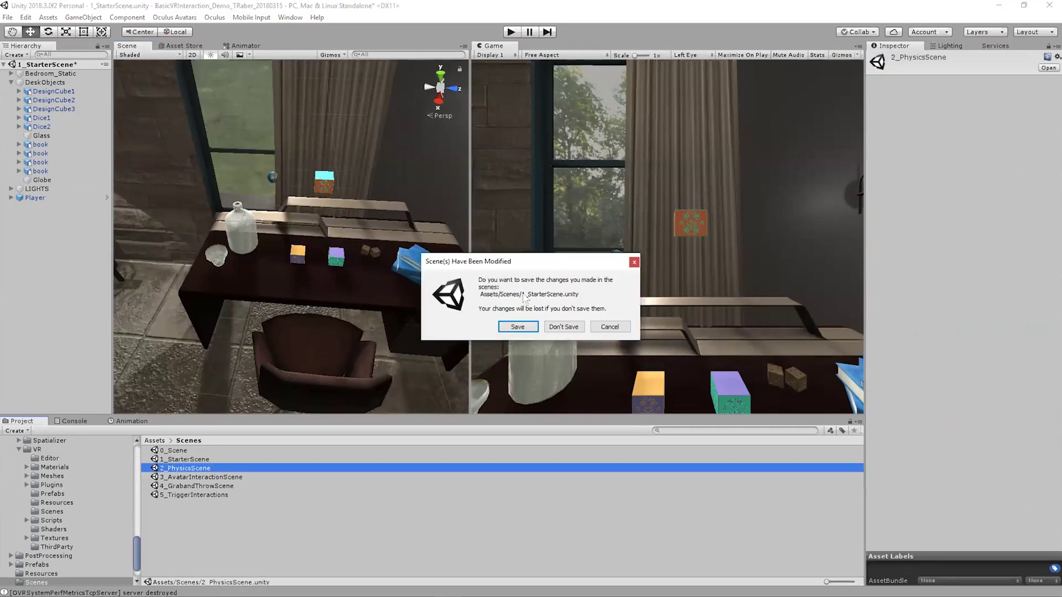
{"action": "left_click", "coordinate": [545, 327]}
{"action": "left_click_drag", "start_coordinate": [302, 273], "coordinate": [309, 229], "text": "alt"}
{"action": "scroll", "coordinate": [336, 239], "scroll_direction": "up", "scroll_amount": 6}
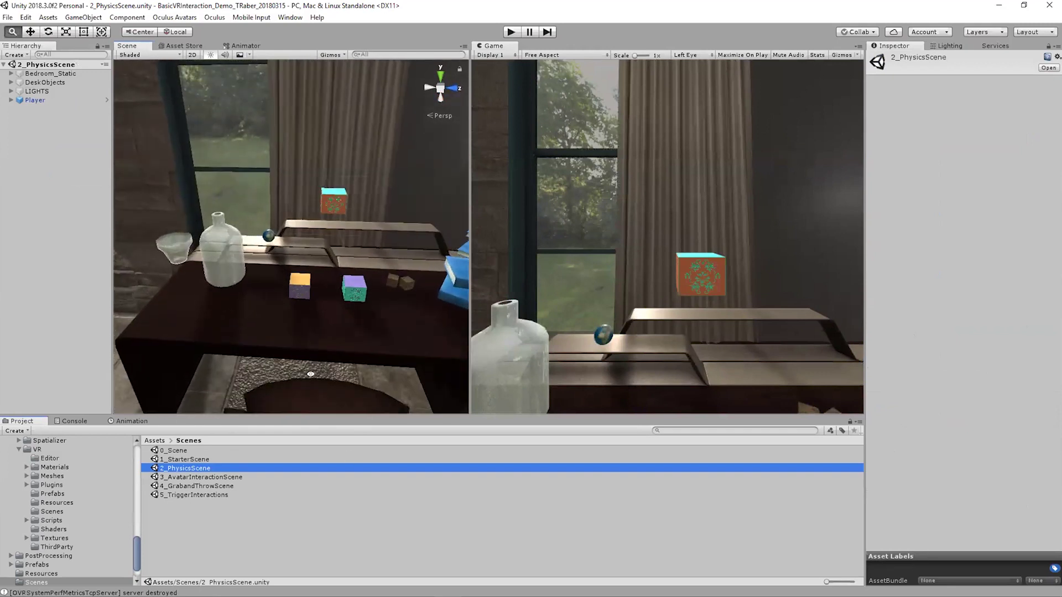
{"action": "middle_click_drag", "start_coordinate": [294, 245], "coordinate": [255, 247]}
{"action": "left_click_drag", "start_coordinate": [293, 250], "coordinate": [303, 238], "text": "alt"}
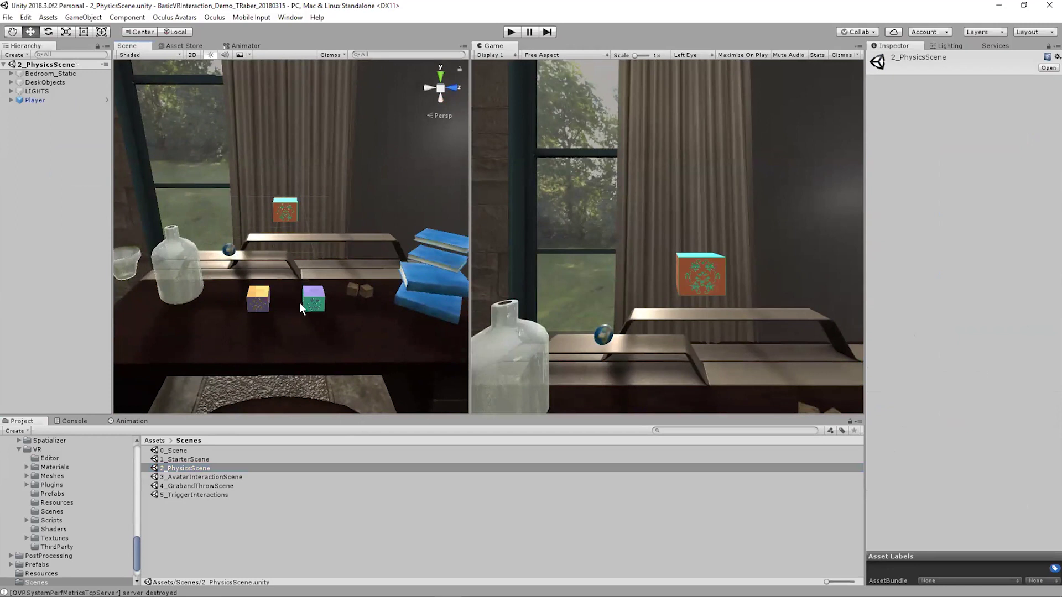
Step: Select the Floor-Ceiling object of the room and examine its Mesh Collider and the floor around the desk
{"action": "left_click", "coordinate": [178, 392]}
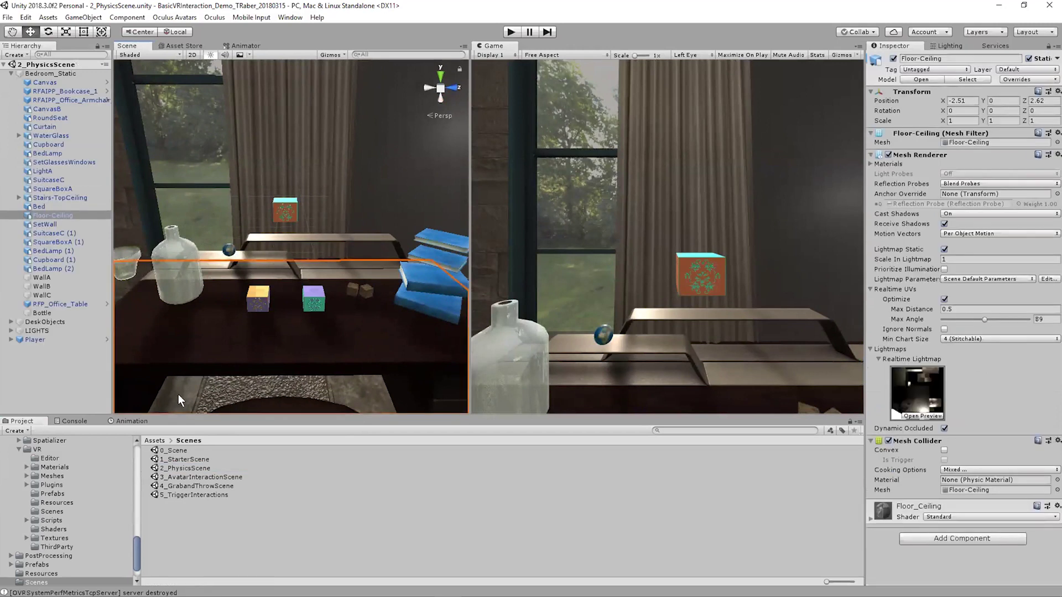
{"action": "middle_click_drag", "start_coordinate": [208, 305], "coordinate": [292, 249]}
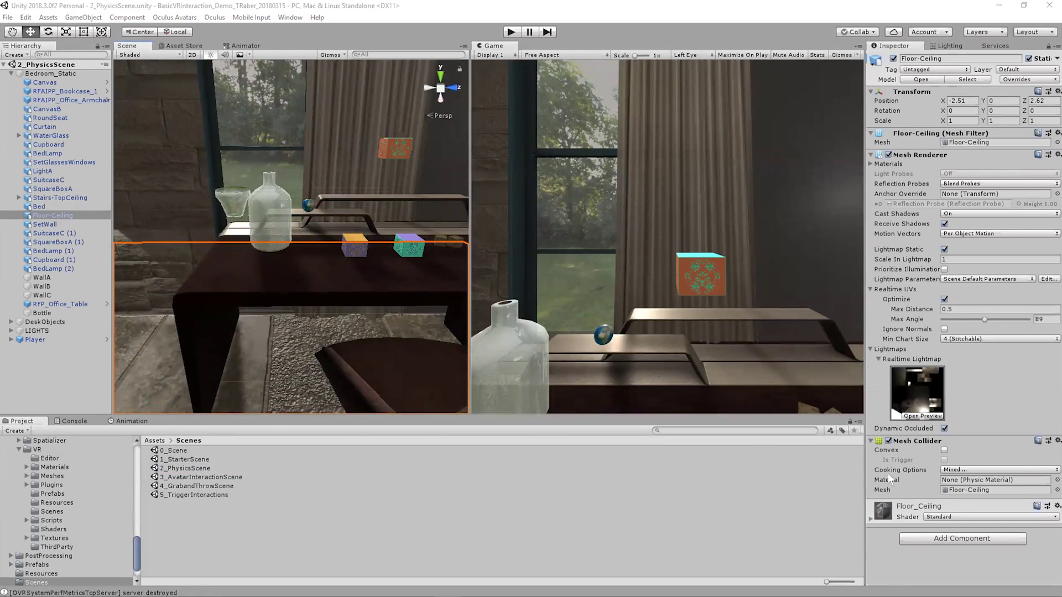
{"action": "scroll", "coordinate": [332, 259], "scroll_direction": "down", "scroll_amount": 4}
{"action": "left_click_drag", "start_coordinate": [343, 250], "coordinate": [344, 303], "text": "alt"}
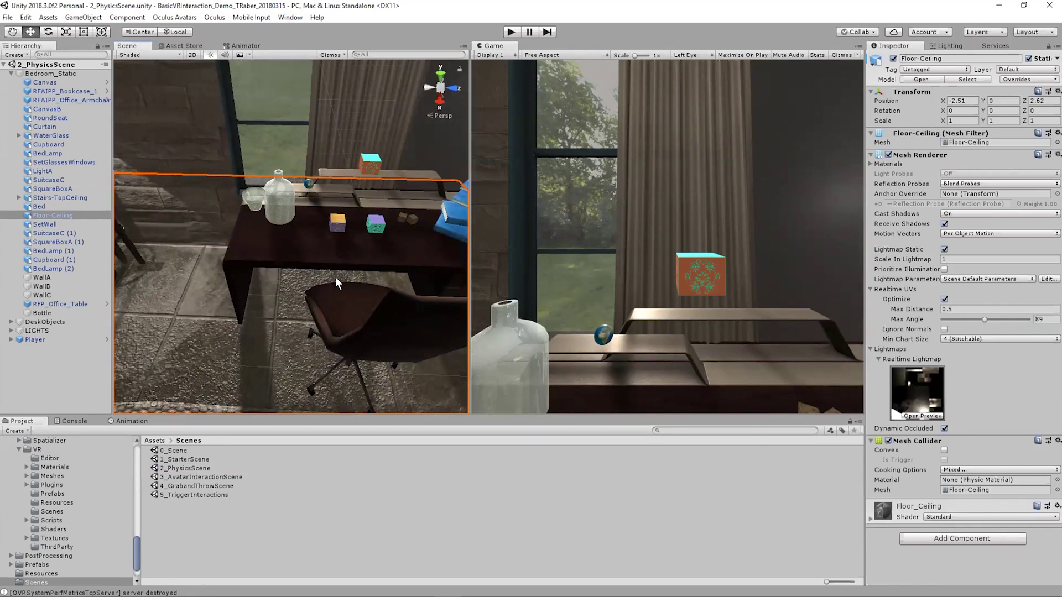
{"action": "left_click_drag", "start_coordinate": [340, 270], "coordinate": [335, 249], "text": "alt"}
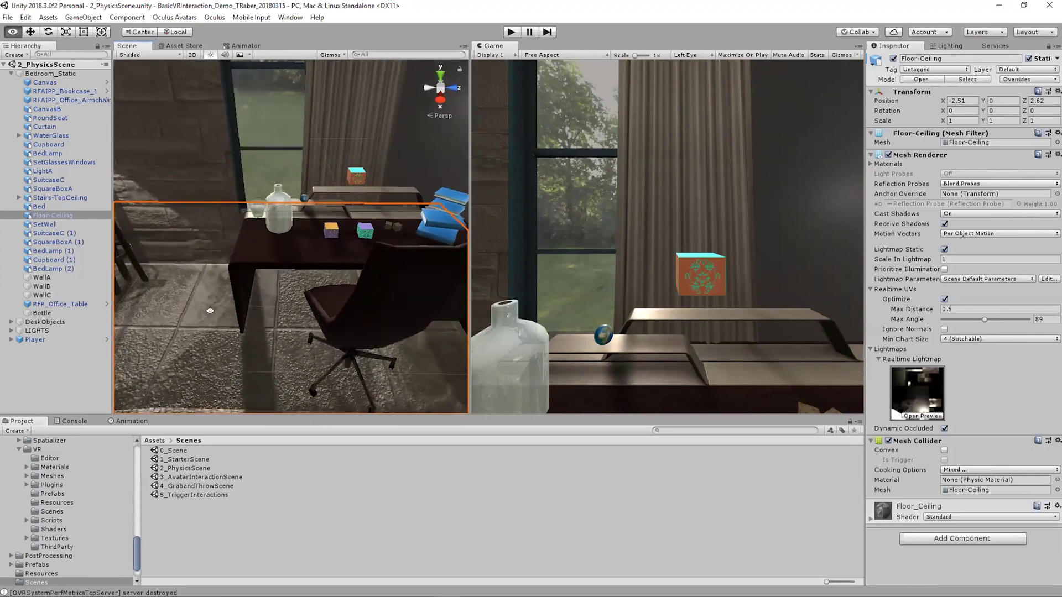
{"action": "left_click_drag", "start_coordinate": [210, 311], "coordinate": [304, 274], "text": "alt"}
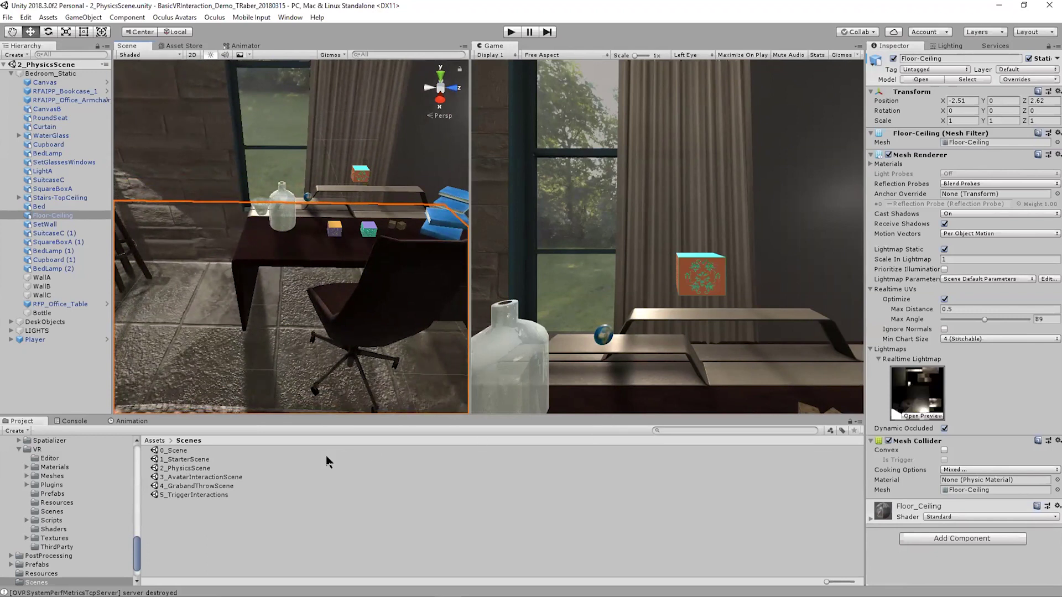
Step: Test-run the physics scene in play mode, inspect the Glass's Rigidbody and Capsule Collider, and stop the run
{"action": "right_click_drag", "start_coordinate": [418, 212], "coordinate": [477, 104]}
{"action": "left_click", "coordinate": [510, 32]}
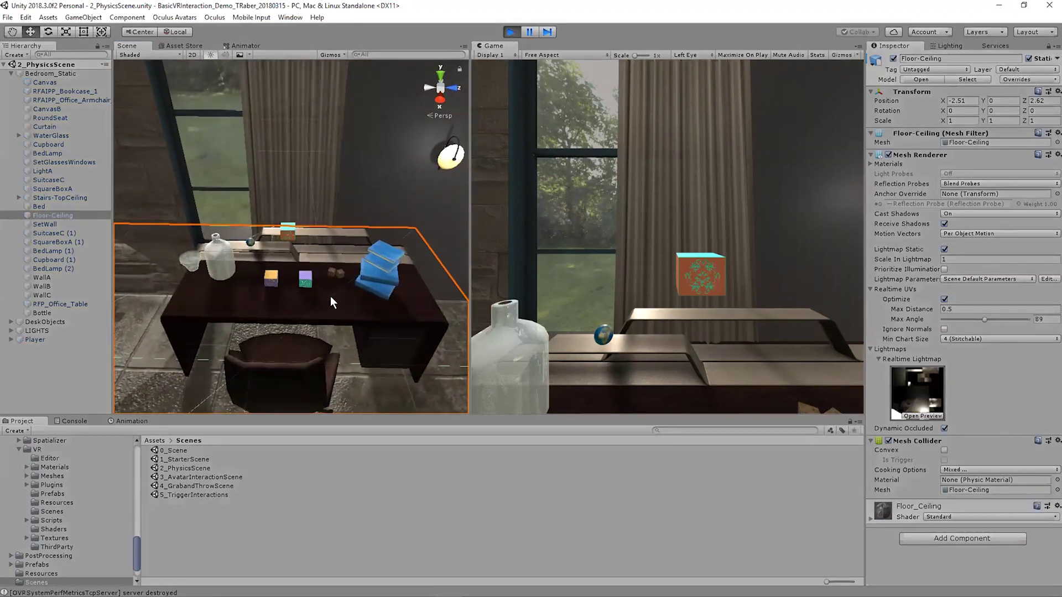
{"action": "left_click_drag", "start_coordinate": [277, 288], "coordinate": [325, 280], "text": "alt"}
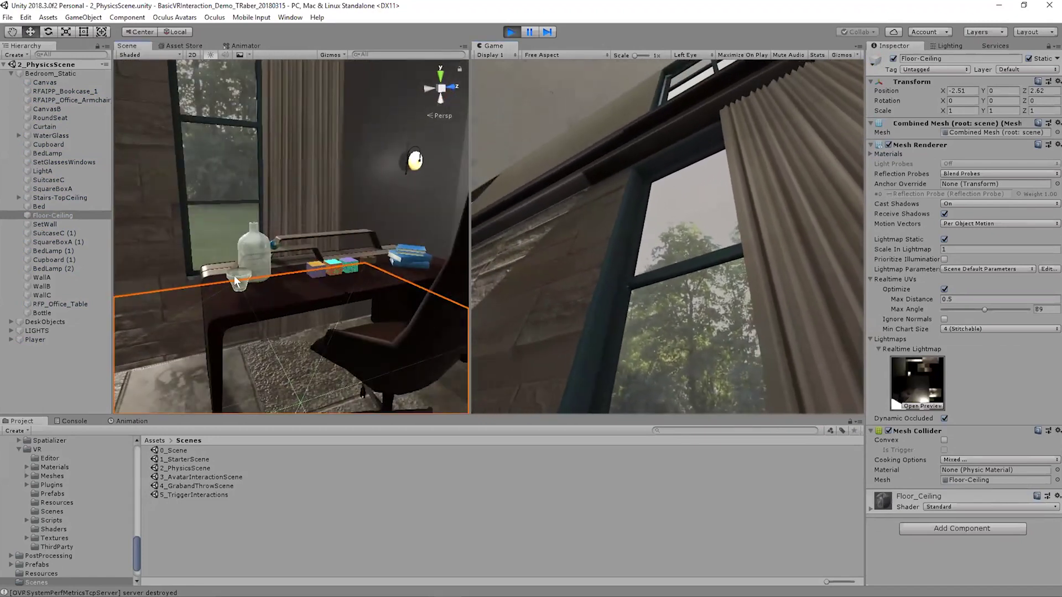
{"action": "left_click", "coordinate": [235, 279]}
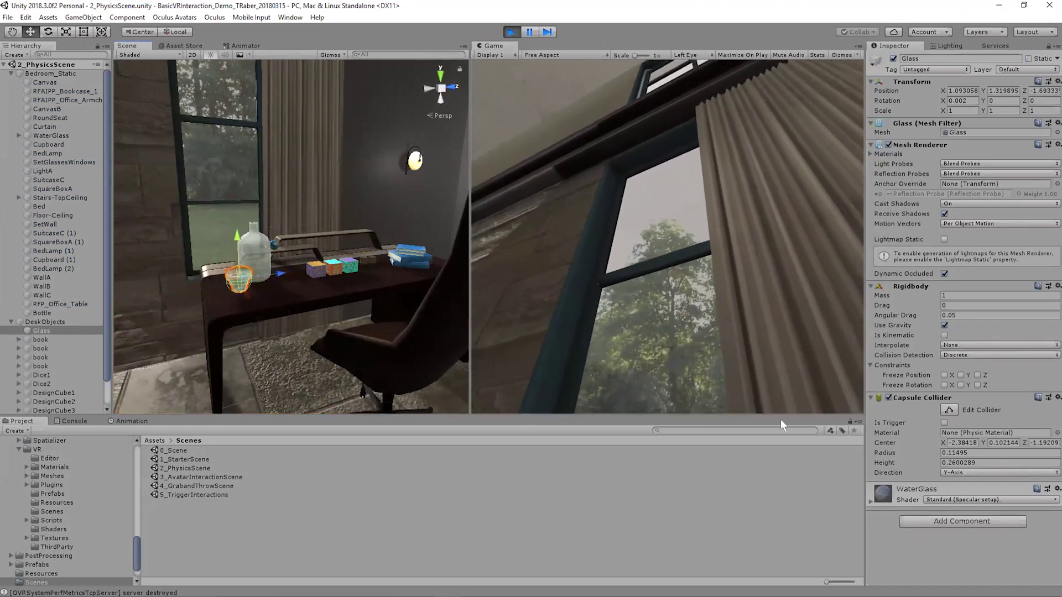
{"action": "left_click", "coordinate": [509, 33]}
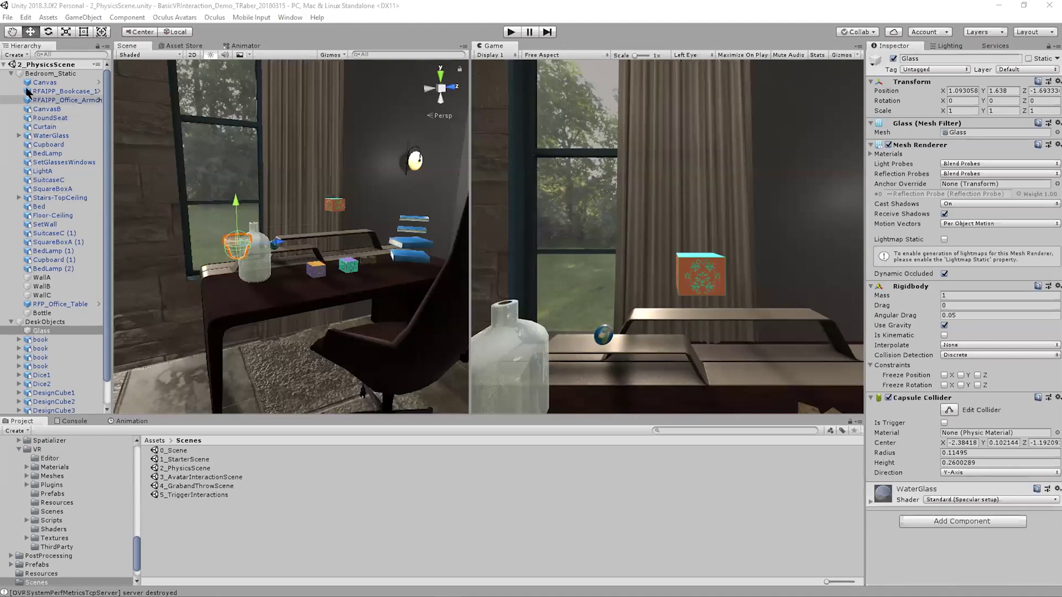
Step: Collapse the Bedroom_Static and DeskObjects groups in the scene hierarchy
{"action": "left_click", "coordinate": [11, 74]}
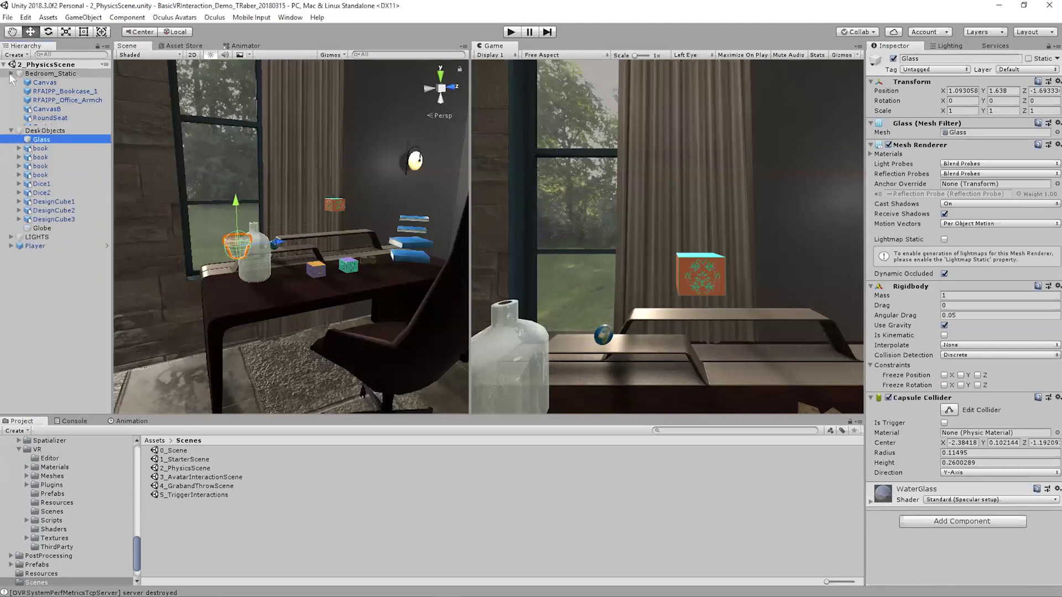
{"action": "left_click", "coordinate": [11, 74]}
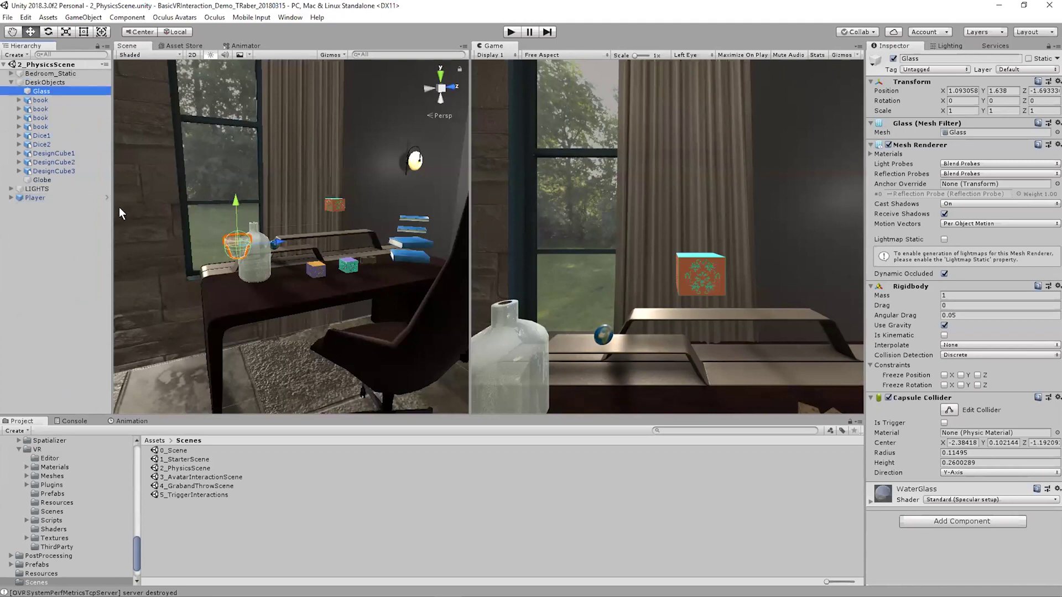
{"action": "left_click", "coordinate": [11, 82]}
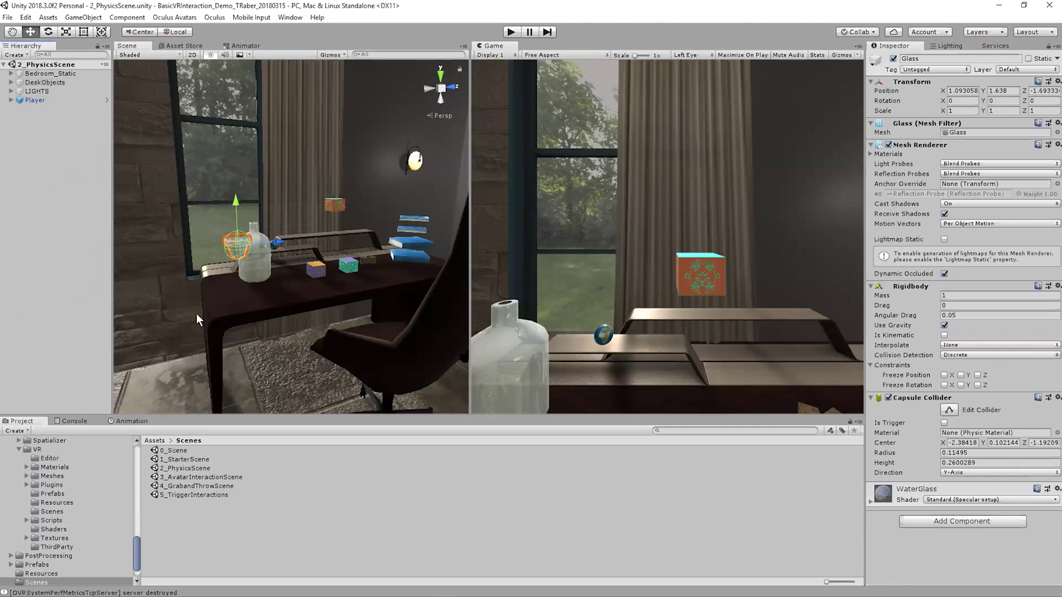
Step: Select the Player's OVRCameraRig to inspect its scripts and expand it down to the eye and hand anchors in TrackingSpace
{"action": "left_click", "coordinate": [26, 102]}
{"action": "mouse_move", "coordinate": [280, 238]}
{"action": "left_mouse_down", "text": "alt"}
{"action": "mouse_move", "coordinate": [393, 274]}
{"action": "mouse_move", "coordinate": [450, 244]}
{"action": "left_mouse_up", "text": "alt"}
{"action": "left_click", "coordinate": [11, 101]}
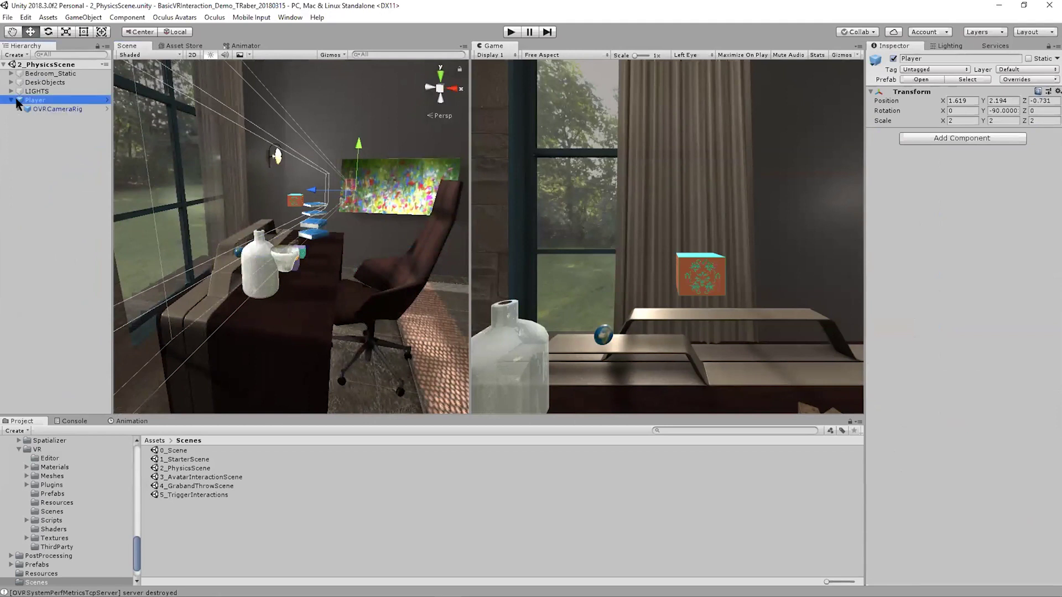
{"action": "left_click", "coordinate": [44, 109]}
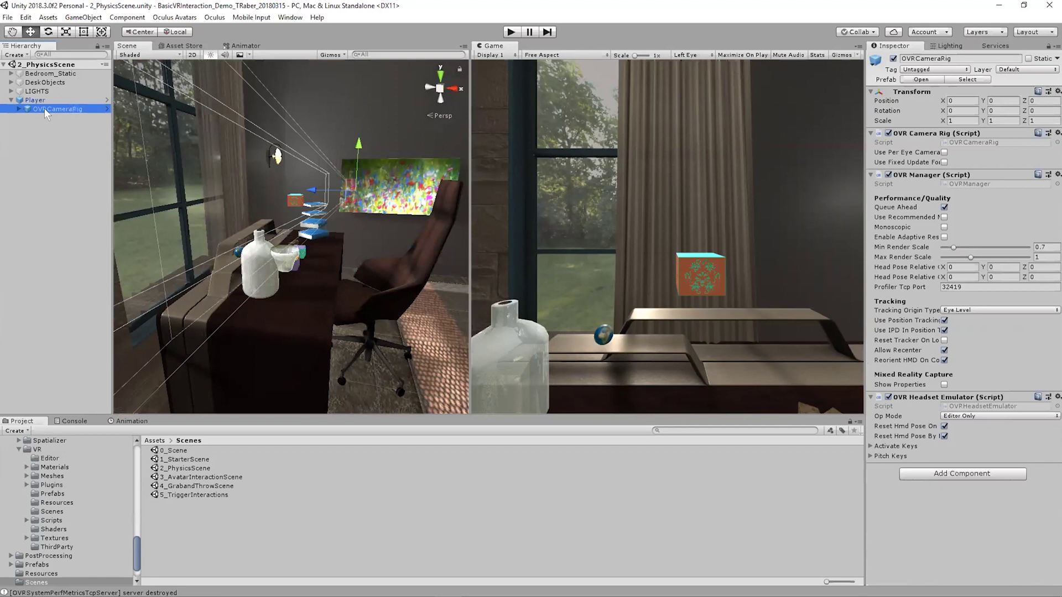
{"action": "left_click", "coordinate": [20, 109]}
{"action": "left_click", "coordinate": [27, 117]}
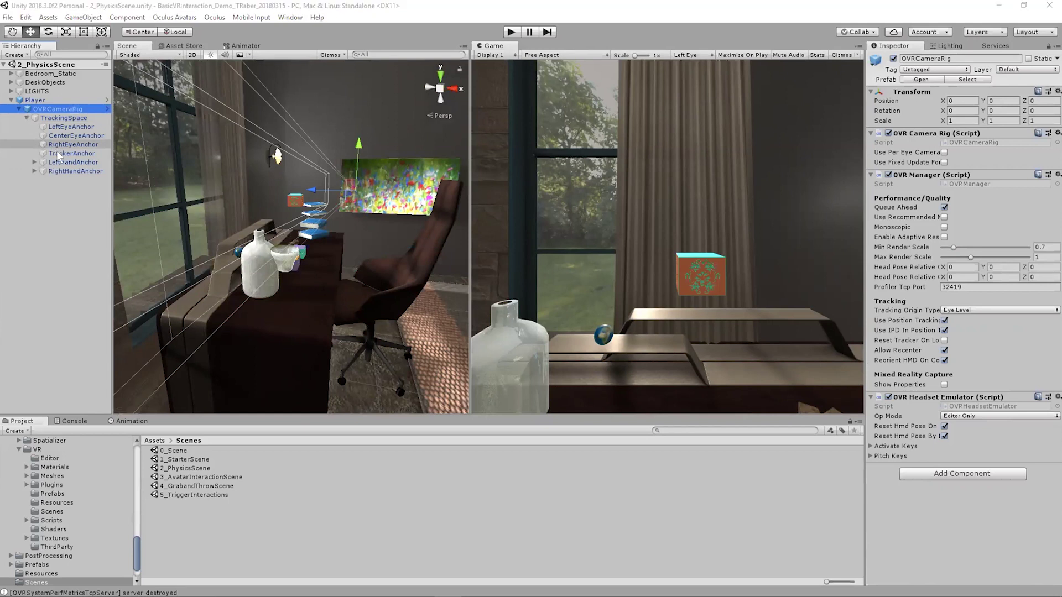
Step: Open the project folder Assets/Oculus/Avatar/Content/Prefabs
{"action": "left_click", "coordinate": [155, 441]}
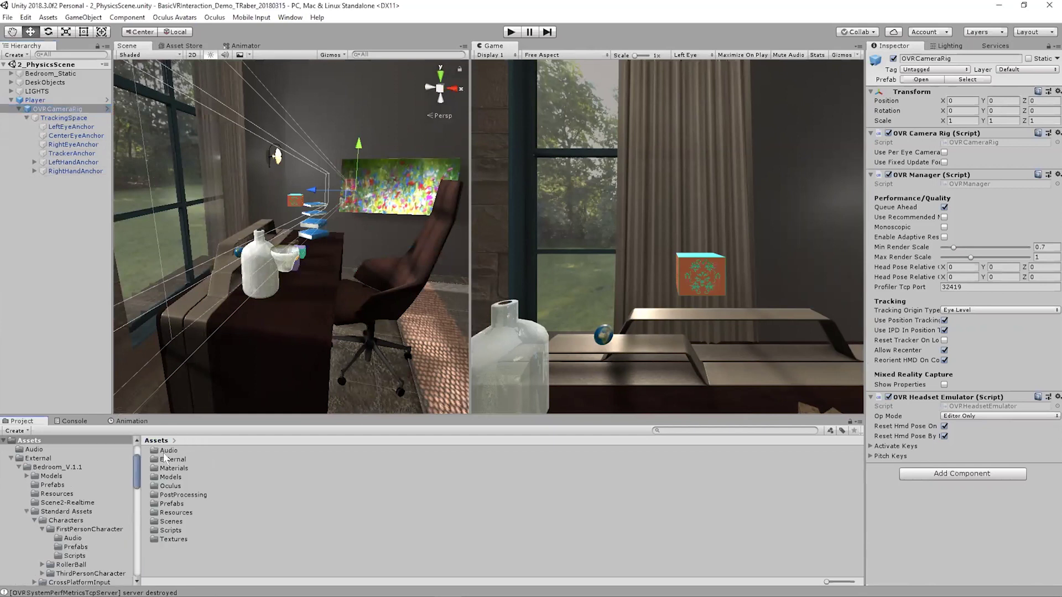
{"action": "double_click", "coordinate": [164, 487]}
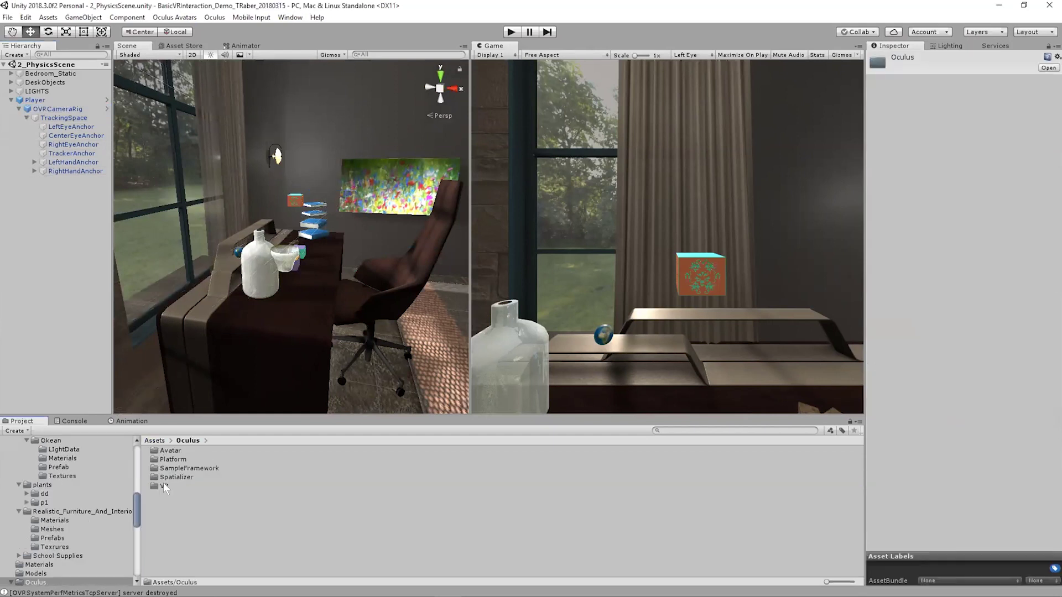
{"action": "double_click", "coordinate": [170, 452]}
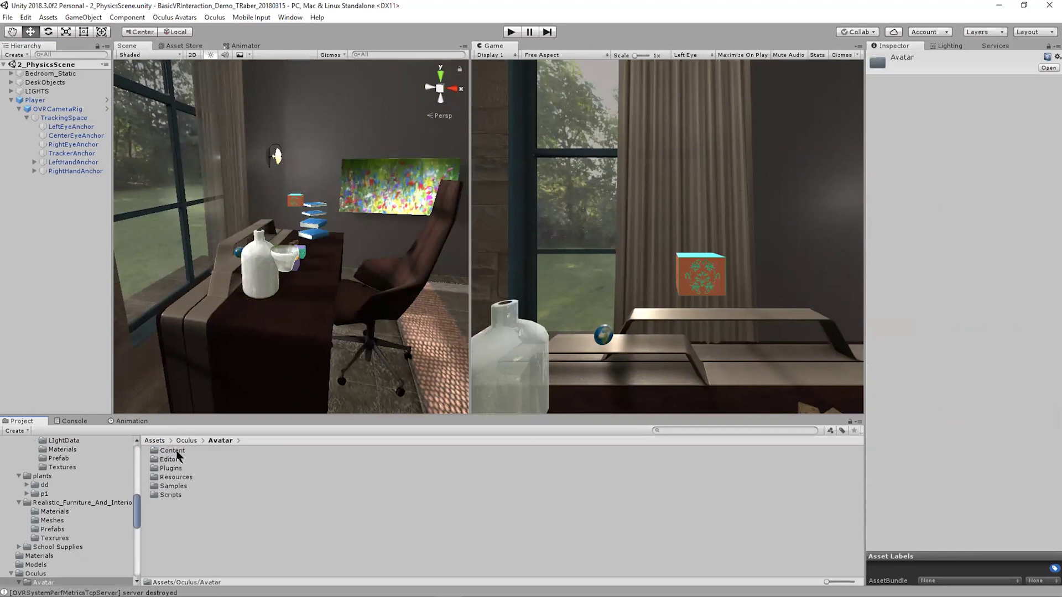
{"action": "double_click", "coordinate": [172, 451]}
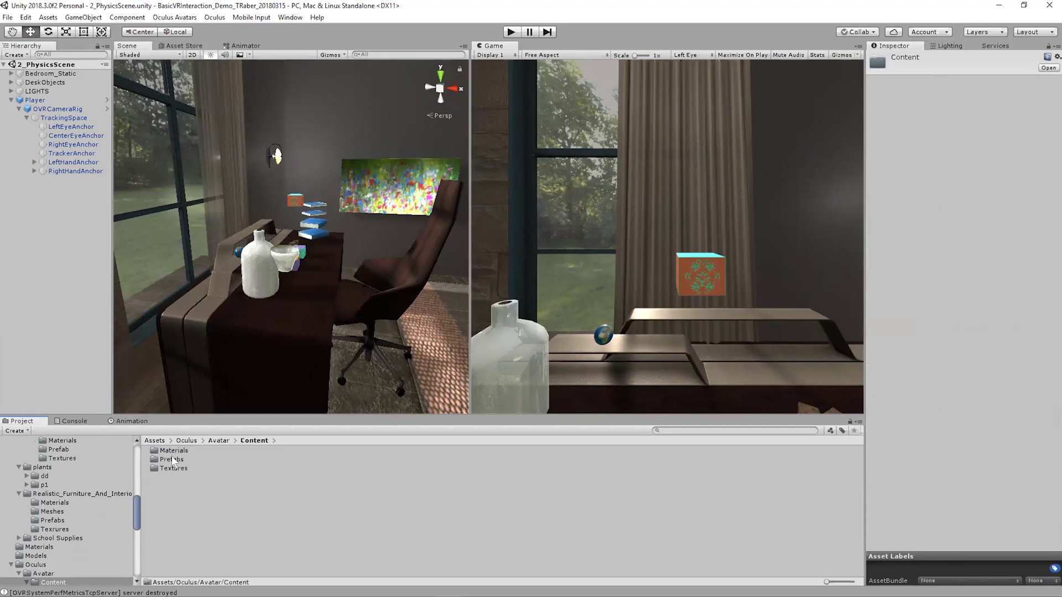
{"action": "double_click", "coordinate": [172, 460]}
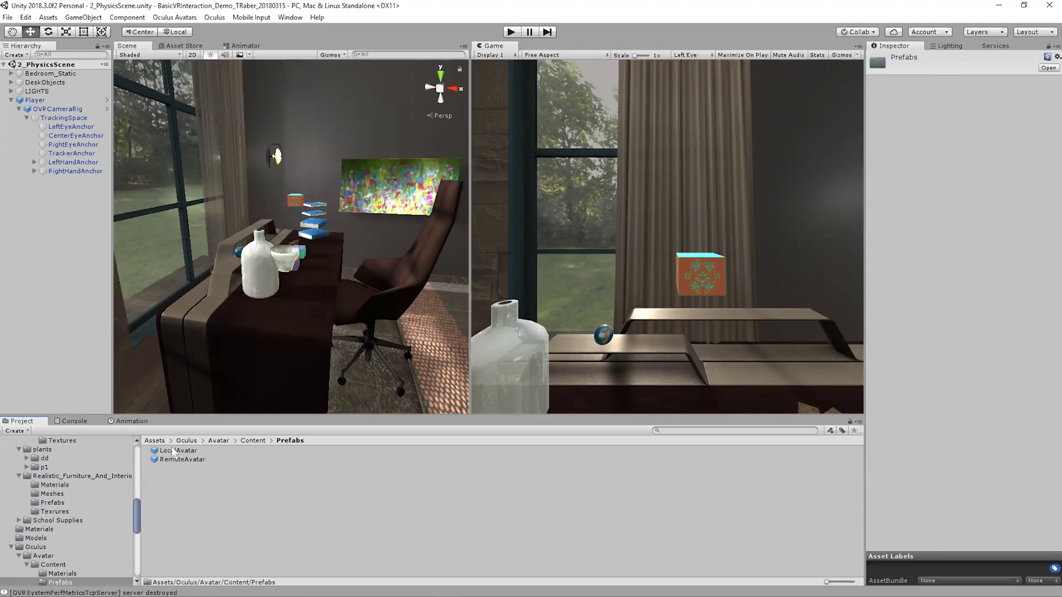
Step: Add the LocalAvatar prefab to the scene as a child of Player, collapse OVRCameraRig and expand LocalAvatar's child objects
{"action": "left_click_drag", "start_coordinate": [173, 449], "coordinate": [93, 328]}
{"action": "left_click_drag", "start_coordinate": [57, 233], "coordinate": [32, 102]}
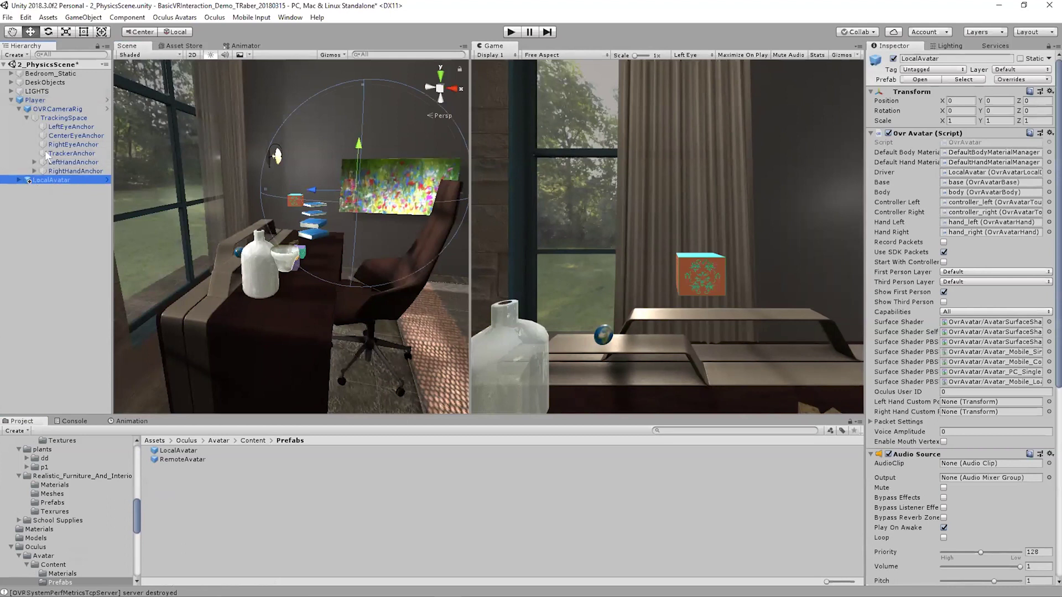
{"action": "left_click", "coordinate": [19, 109]}
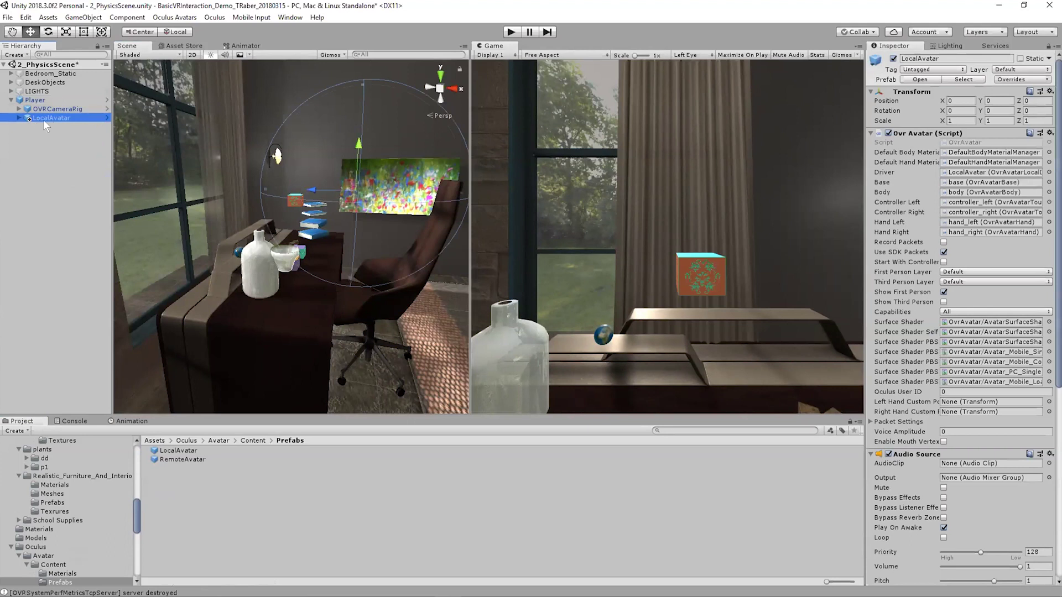
{"action": "left_click", "coordinate": [19, 119]}
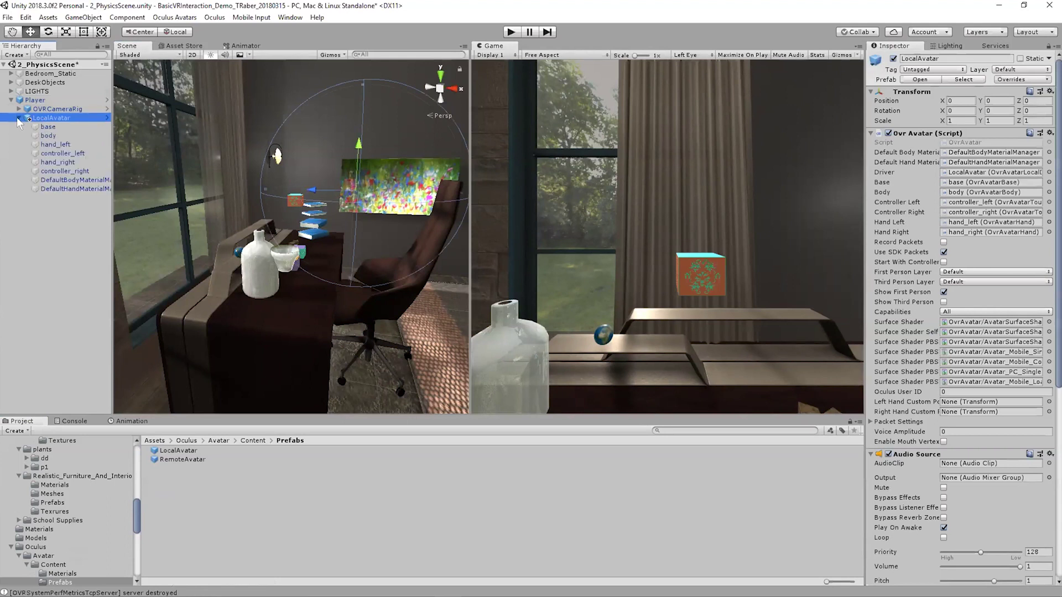
Step: Add a Rigidbody component to LocalAvatar's hand_left and turn off its Use Gravity option
{"action": "left_click", "coordinate": [55, 145]}
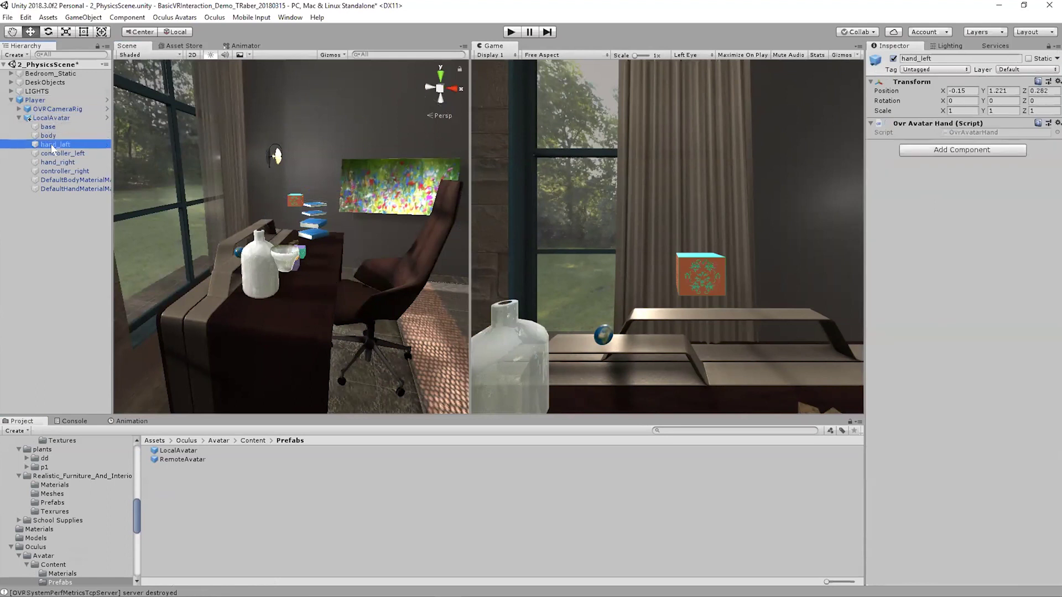
{"action": "left_click", "coordinate": [58, 162], "text": "ctrl"}
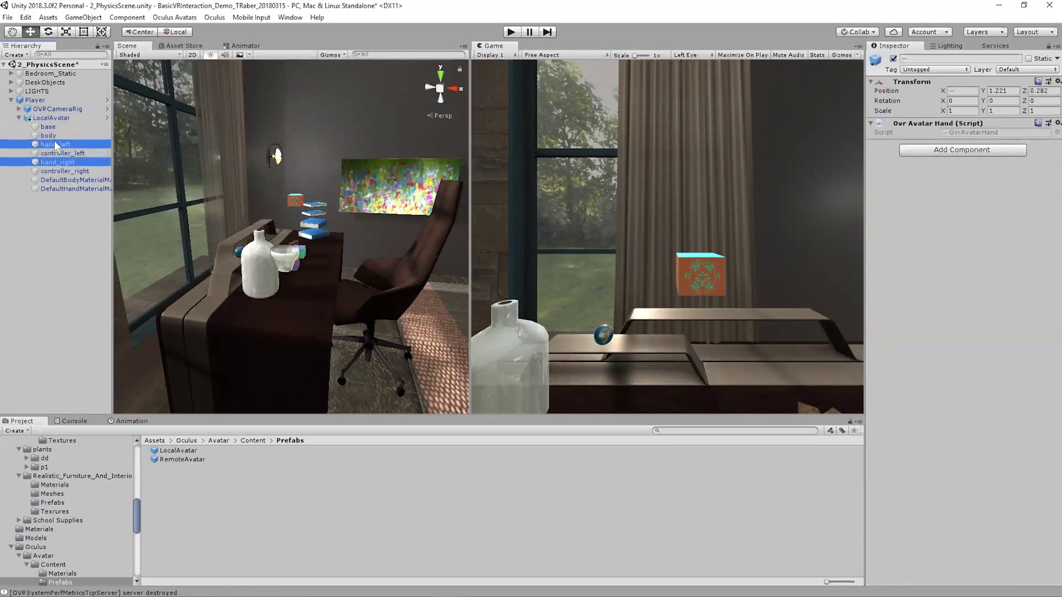
{"action": "left_click", "coordinate": [57, 145]}
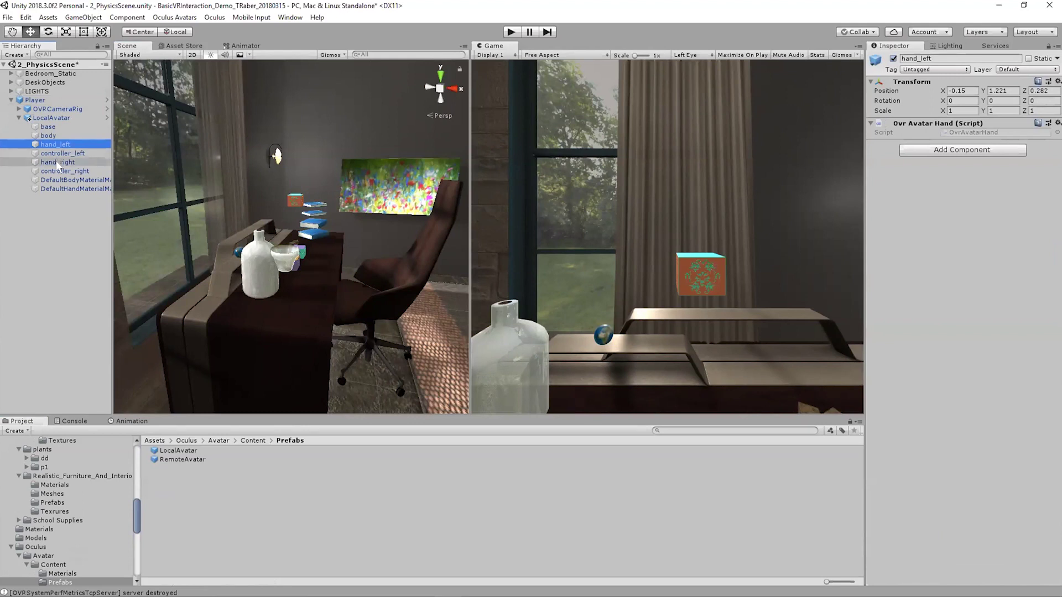
{"action": "left_click", "coordinate": [58, 162], "text": "ctrl"}
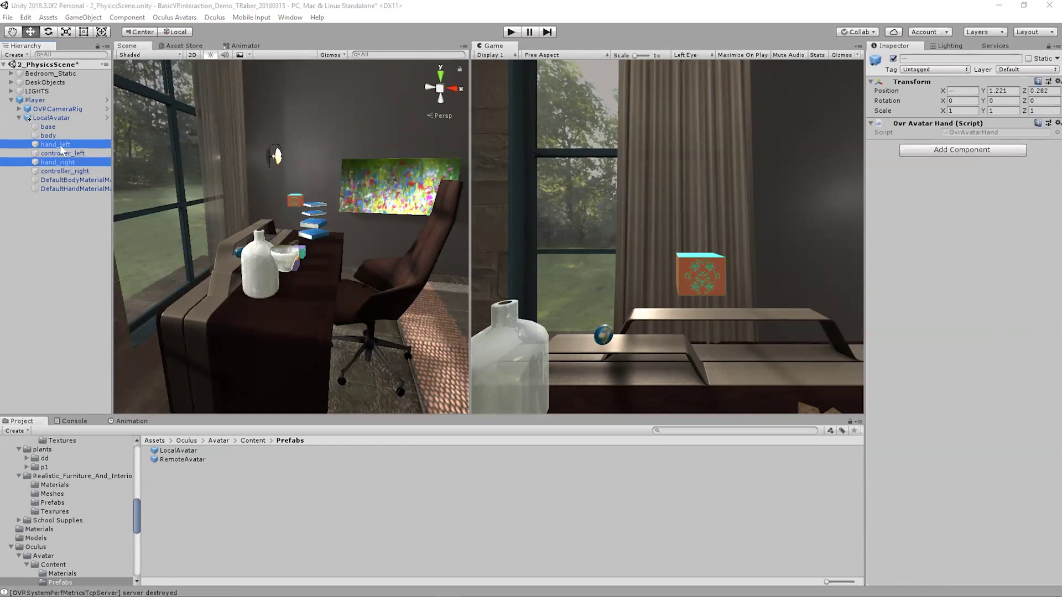
{"action": "left_click", "coordinate": [58, 145]}
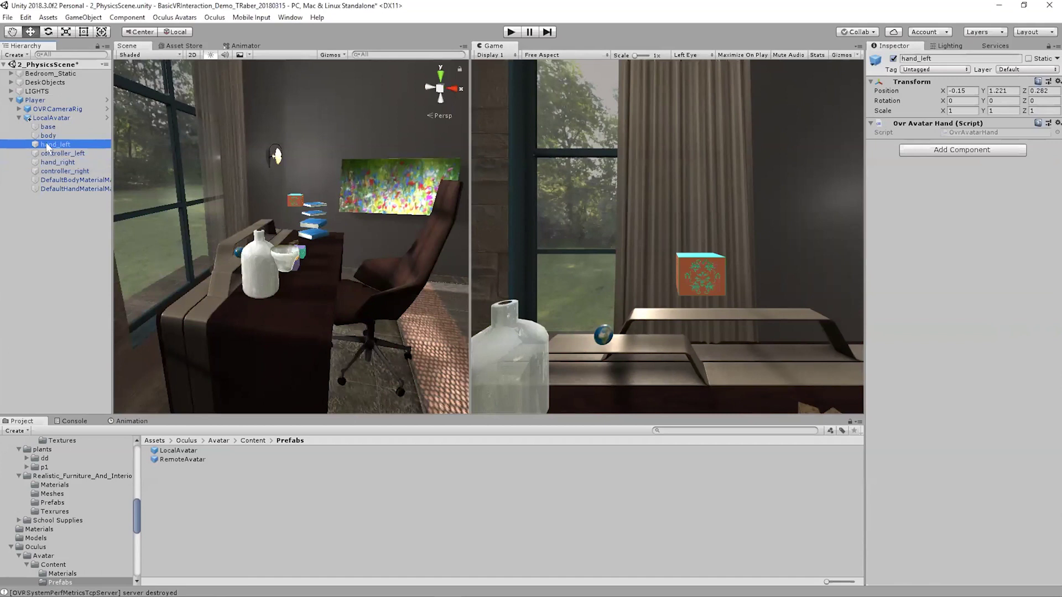
{"action": "left_click", "coordinate": [927, 151]}
{"action": "type", "text": "rigidbody"}
{"action": "key", "text": "Down"}
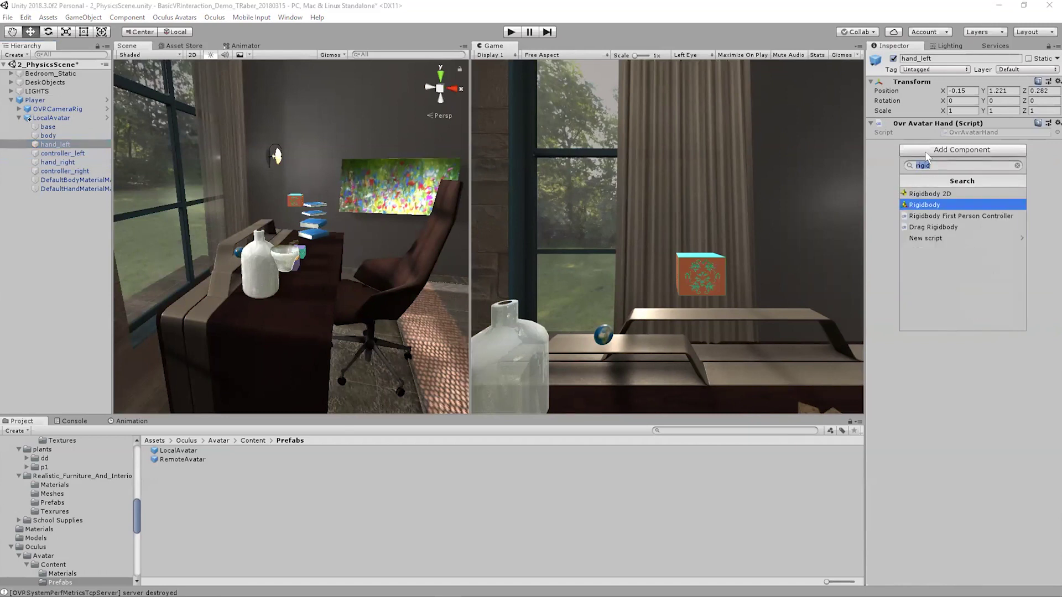
{"action": "key", "text": "Return"}
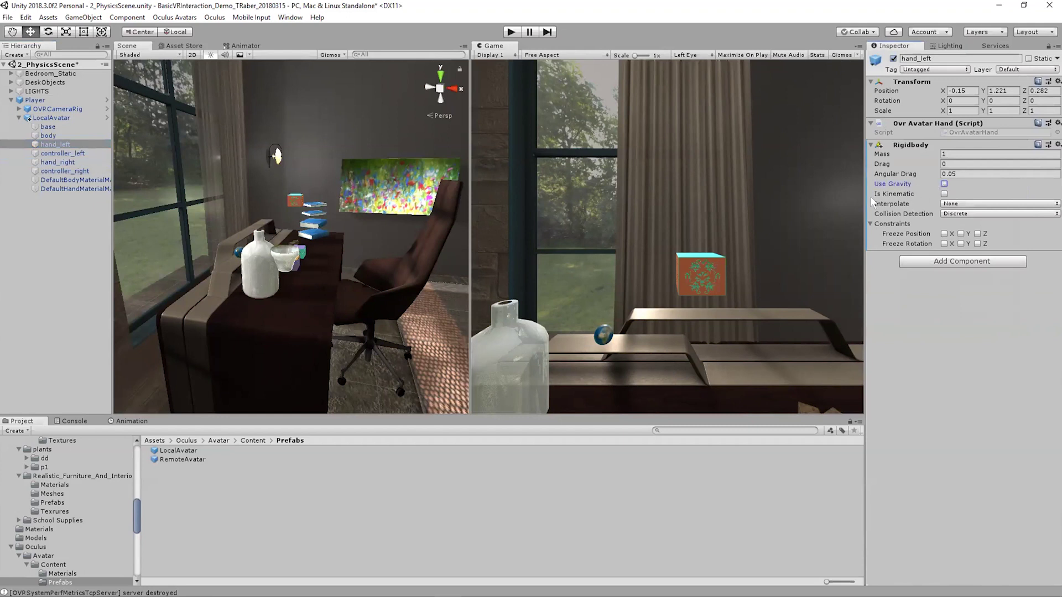
Step: Enable Is Kinematic on hand_left's Rigidbody and look over the desk objects in the scene
{"action": "left_click", "coordinate": [944, 194]}
{"action": "left_click", "coordinate": [944, 194]}
{"action": "left_click_drag", "start_coordinate": [378, 205], "coordinate": [389, 247], "text": "alt"}
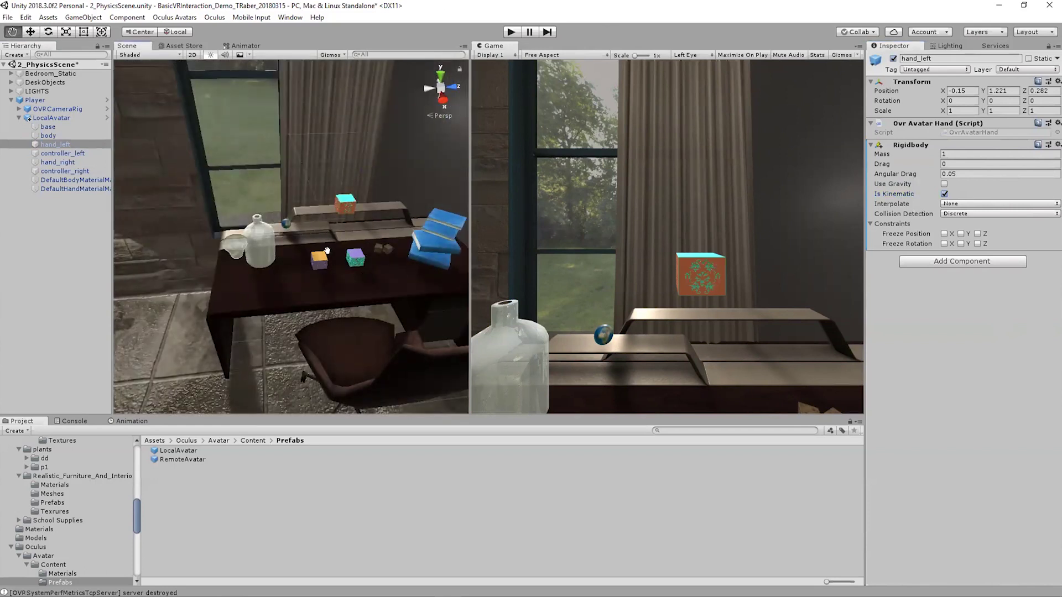
{"action": "middle_click_drag", "start_coordinate": [327, 251], "coordinate": [330, 253]}
{"action": "scroll", "coordinate": [330, 253], "scroll_direction": "up", "scroll_amount": 4}
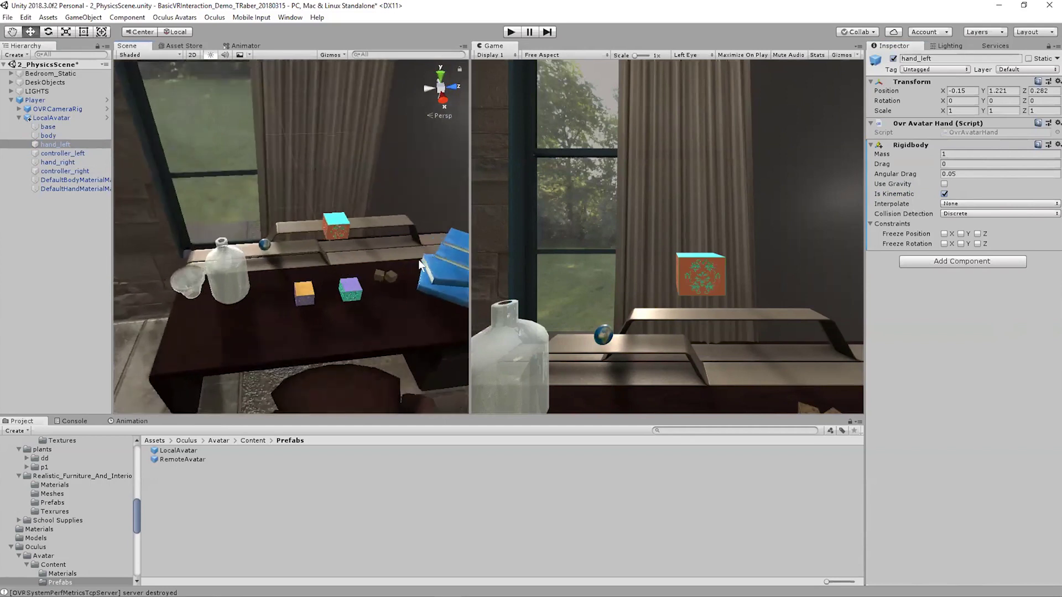
Step: Add a Rigidbody to hand_right with Use Gravity off and Is Kinematic on
{"action": "left_click", "coordinate": [53, 161]}
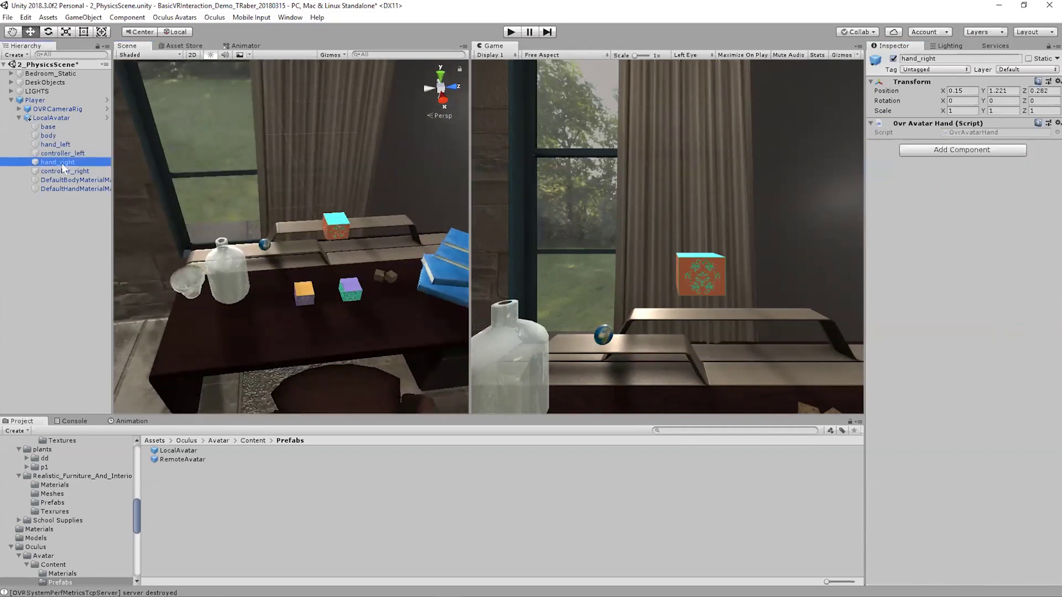
{"action": "left_click", "coordinate": [918, 155]}
{"action": "type", "text": "rigi"}
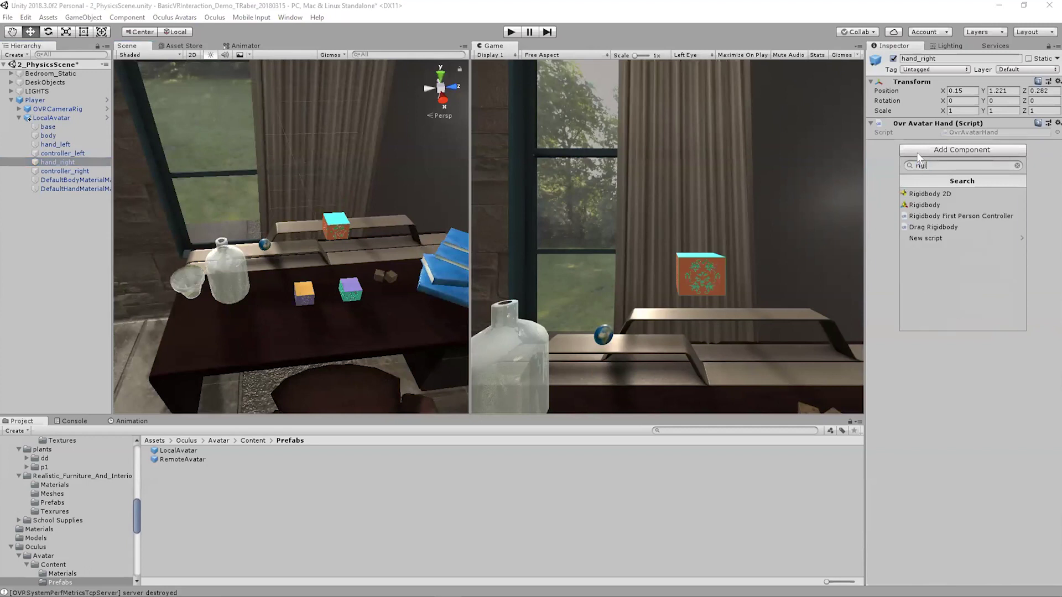
{"action": "key", "text": "Down"}
{"action": "key", "text": "Return"}
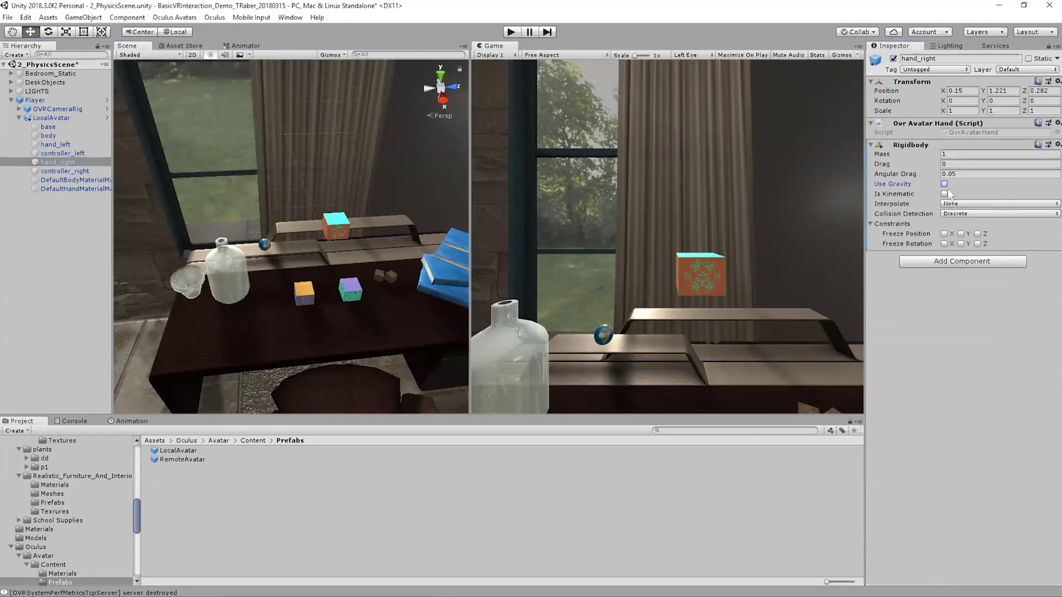
{"action": "left_click", "coordinate": [944, 194]}
Step: Examine where LocalAvatar's hand_left and hand_right sit in the room relative to the desk
{"action": "scroll", "coordinate": [346, 176], "scroll_direction": "down", "scroll_amount": 5}
{"action": "scroll", "coordinate": [335, 168], "scroll_direction": "down", "scroll_amount": 3}
{"action": "left_click_drag", "start_coordinate": [415, 160], "coordinate": [294, 169], "text": "alt"}
{"action": "middle_click_drag", "start_coordinate": [294, 168], "coordinate": [183, 161]}
{"action": "double_click", "coordinate": [51, 118]}
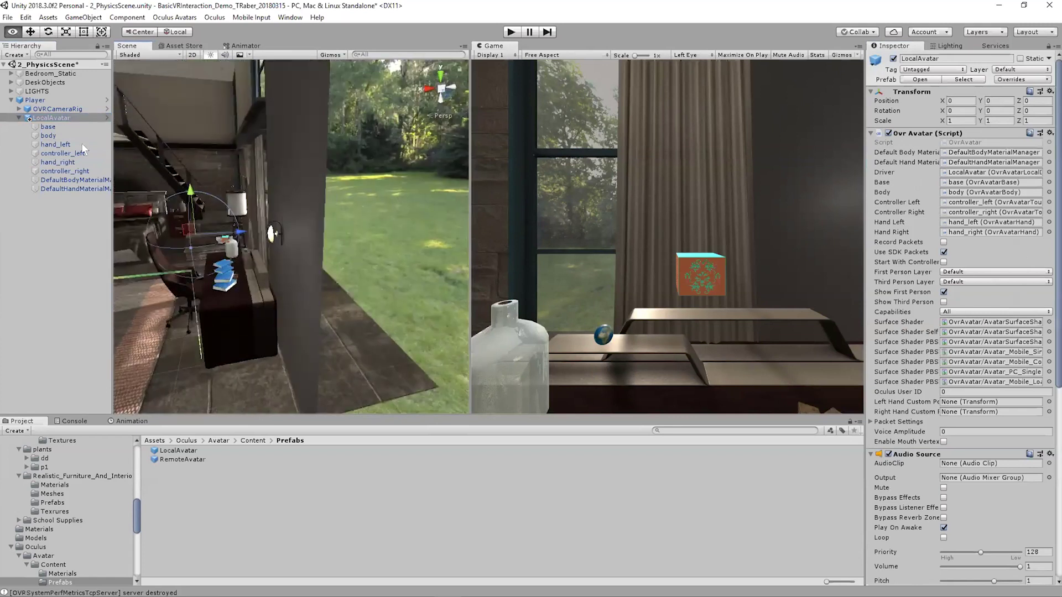
{"action": "left_click", "coordinate": [55, 144]}
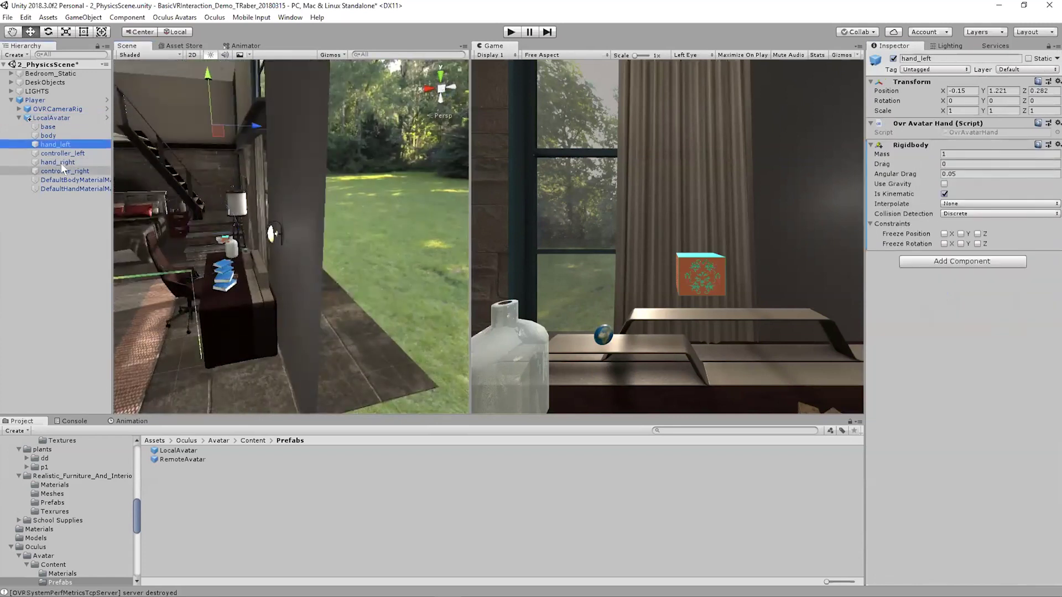
{"action": "left_click", "coordinate": [60, 162], "text": "ctrl"}
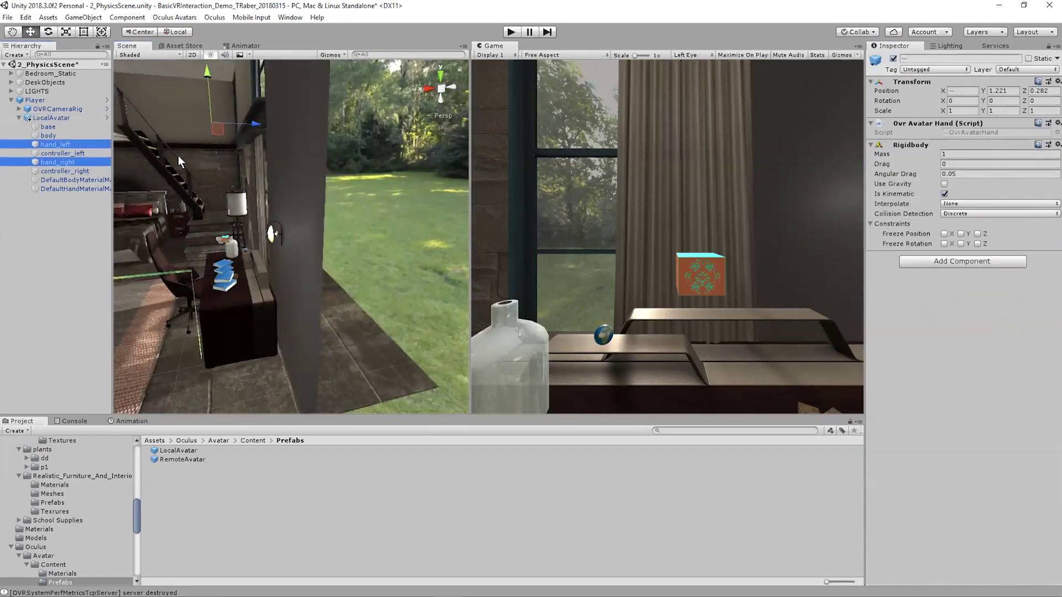
{"action": "left_click_drag", "start_coordinate": [188, 240], "coordinate": [340, 175], "text": "alt"}
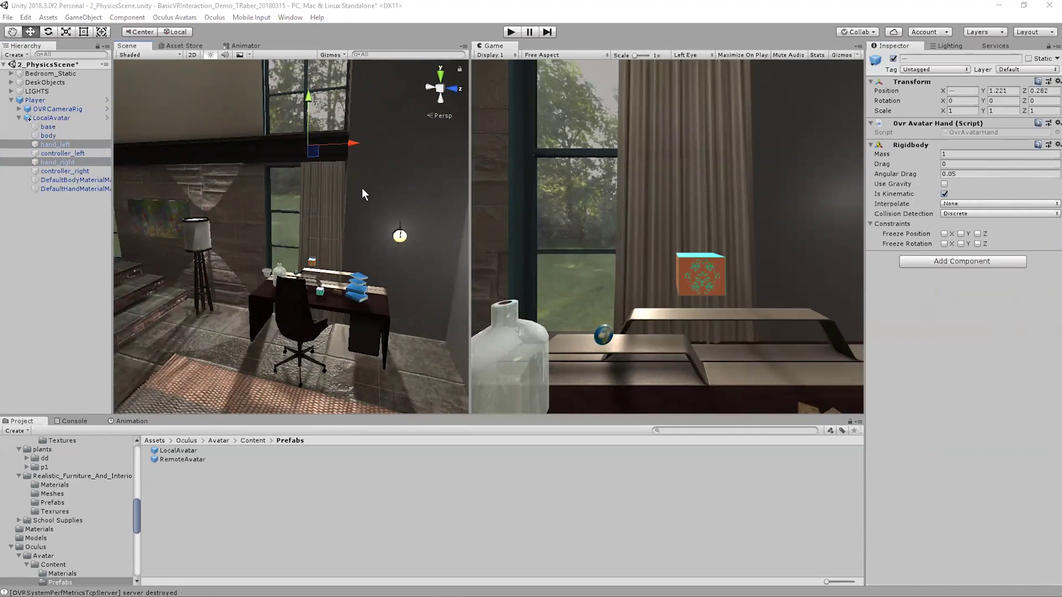
Step: Add a Sphere Collider to hand_left and set its radius to 0.05
{"action": "left_click", "coordinate": [81, 144]}
{"action": "left_click", "coordinate": [944, 263]}
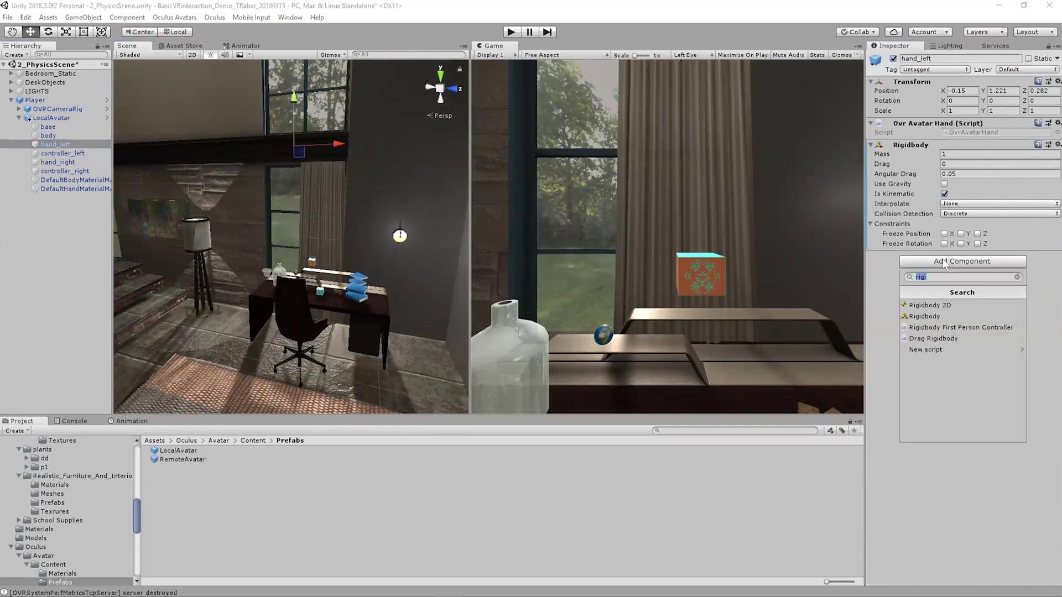
{"action": "type", "text": "sphere"}
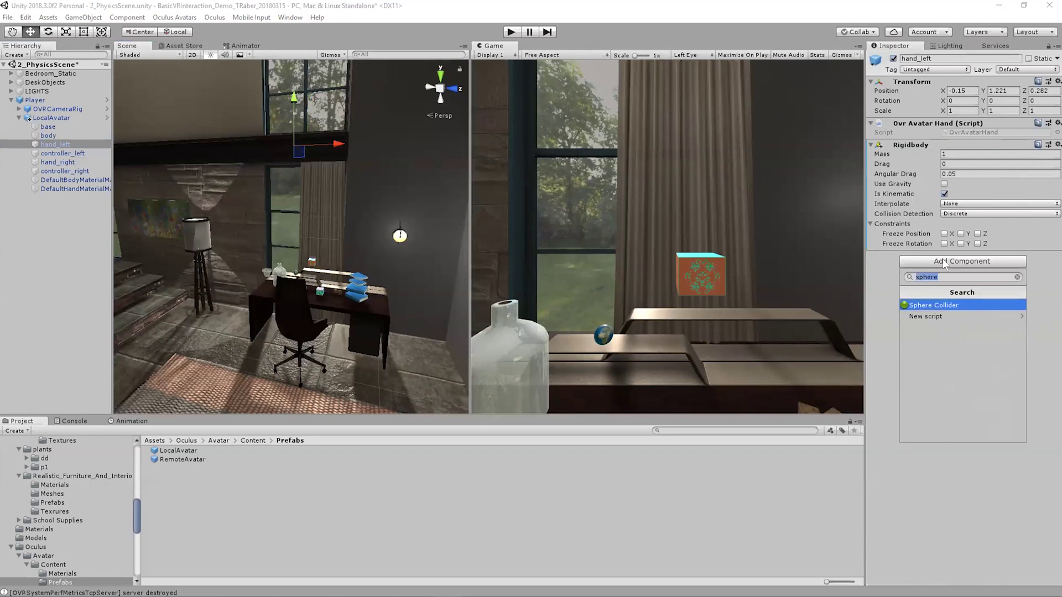
{"action": "key", "text": "Return"}
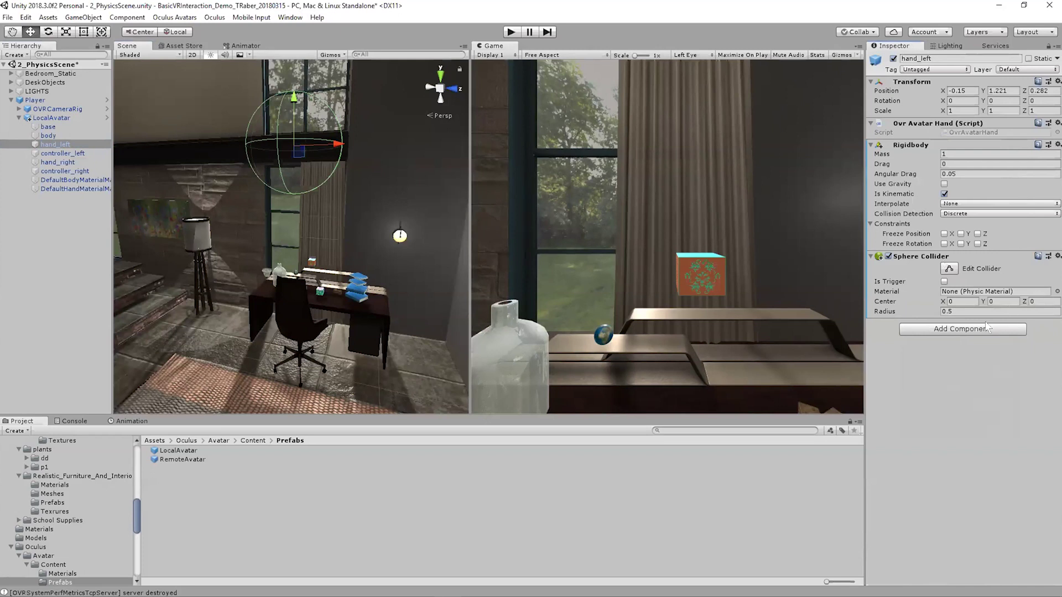
{"action": "left_click", "coordinate": [958, 311]}
{"action": "type", "text": ".05"}
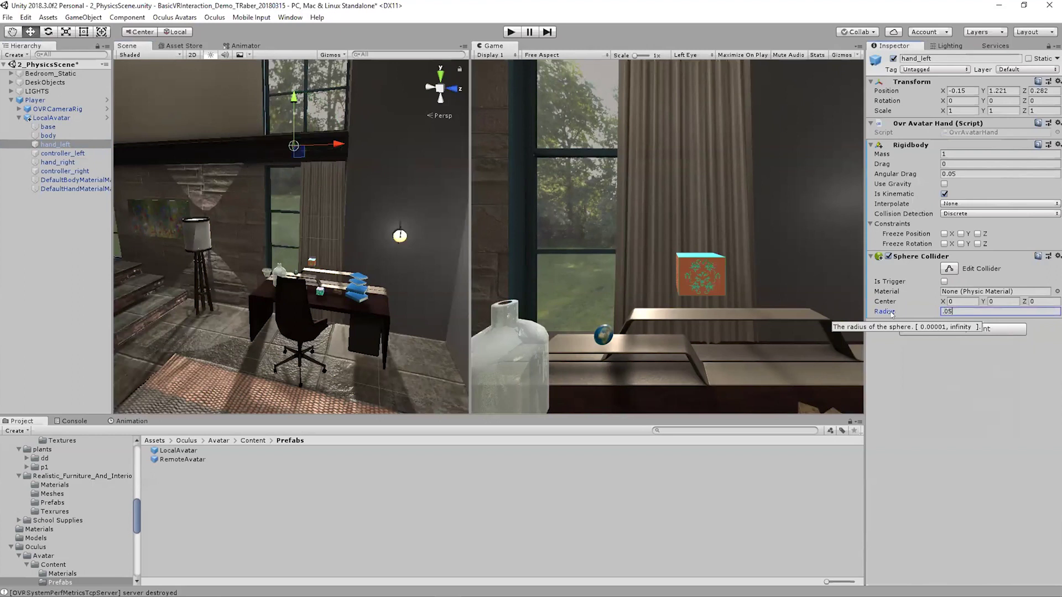
Step: Add a Sphere Collider with a radius of 0.05 to hand_right
{"action": "left_click", "coordinate": [58, 162]}
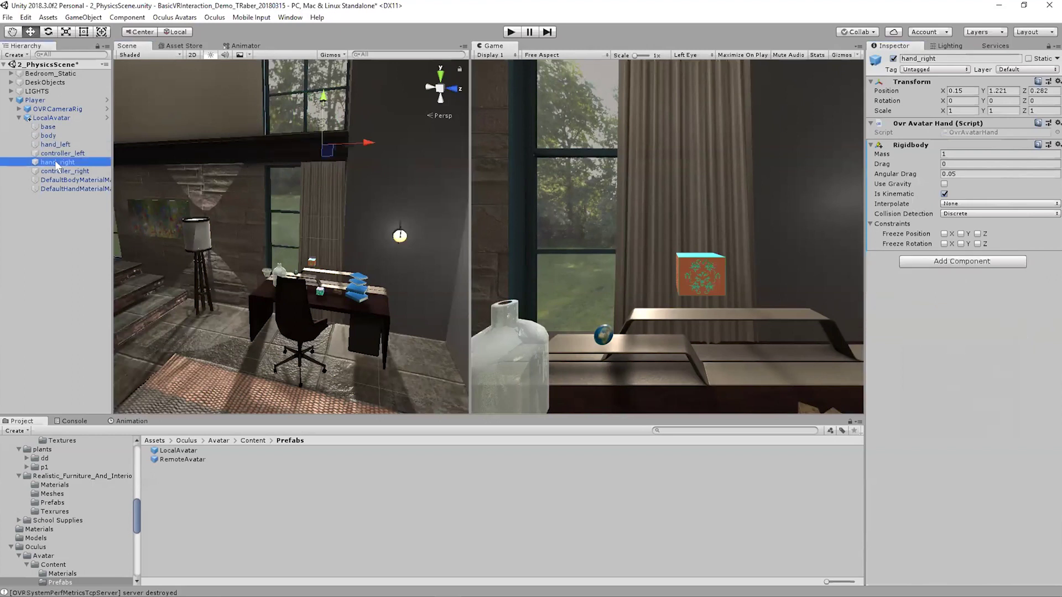
{"action": "left_click", "coordinate": [941, 261]}
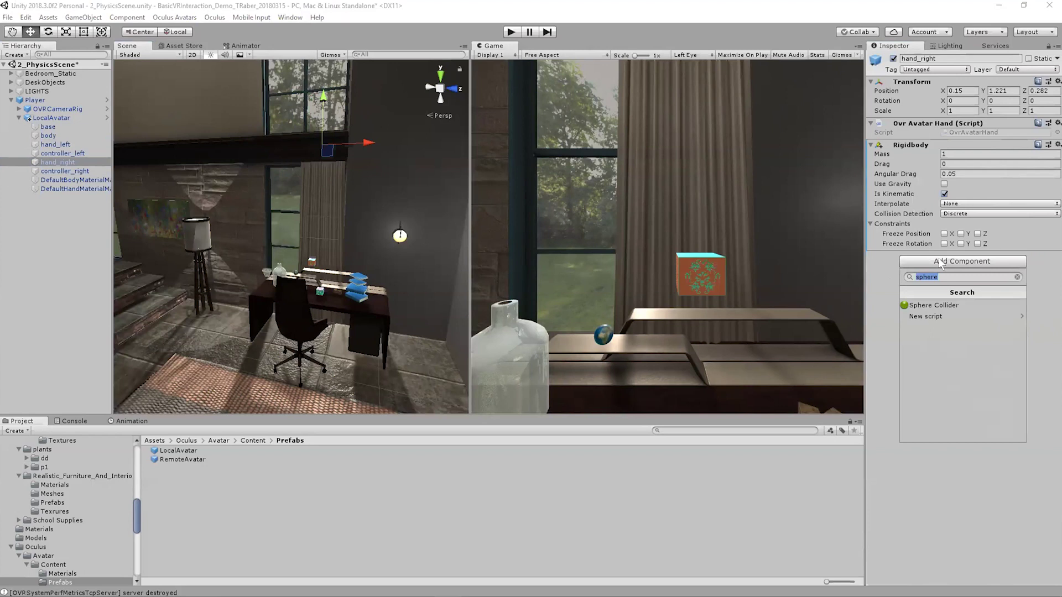
{"action": "left_click", "coordinate": [950, 305]}
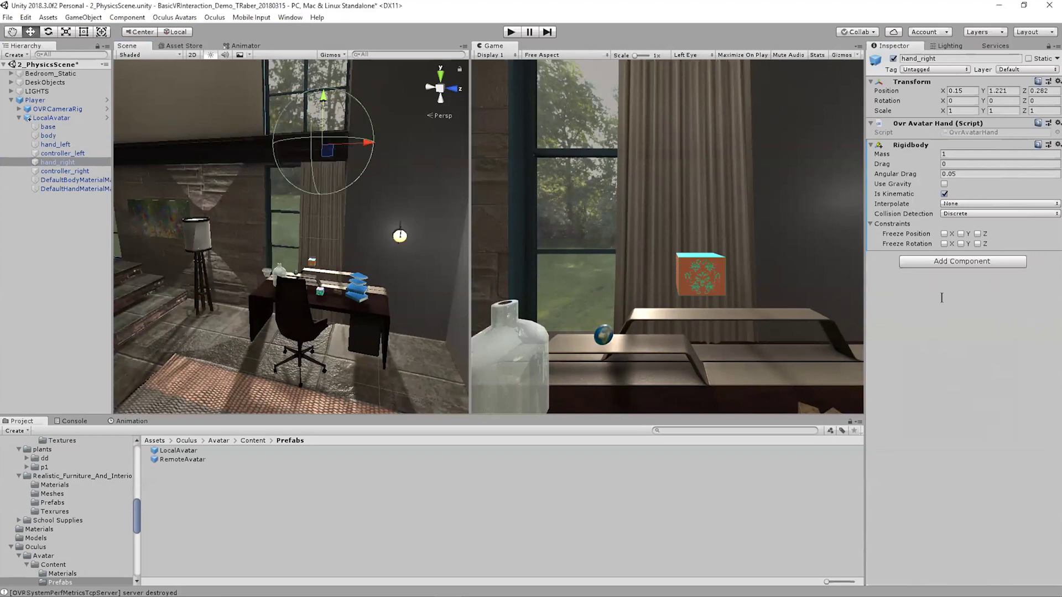
{"action": "left_click", "coordinate": [956, 312]}
{"action": "type", "text": ".05"}
{"action": "key", "text": "Return"}
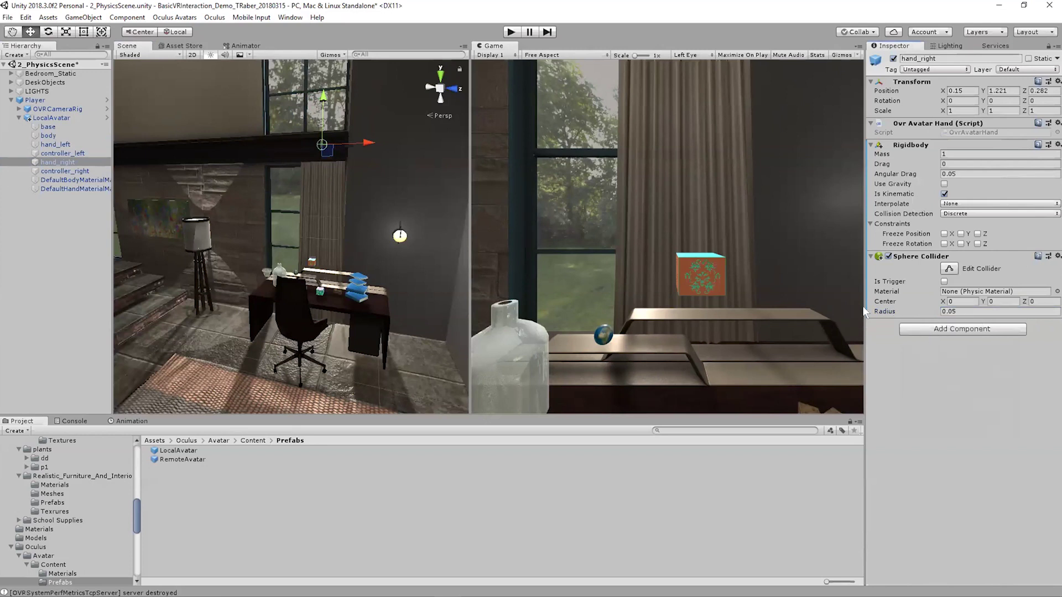
Step: Check both hands' colliders in the scene, then run play mode to test the avatar hands on the desk objects and stop it
{"action": "left_click", "coordinate": [54, 145], "text": "ctrl"}
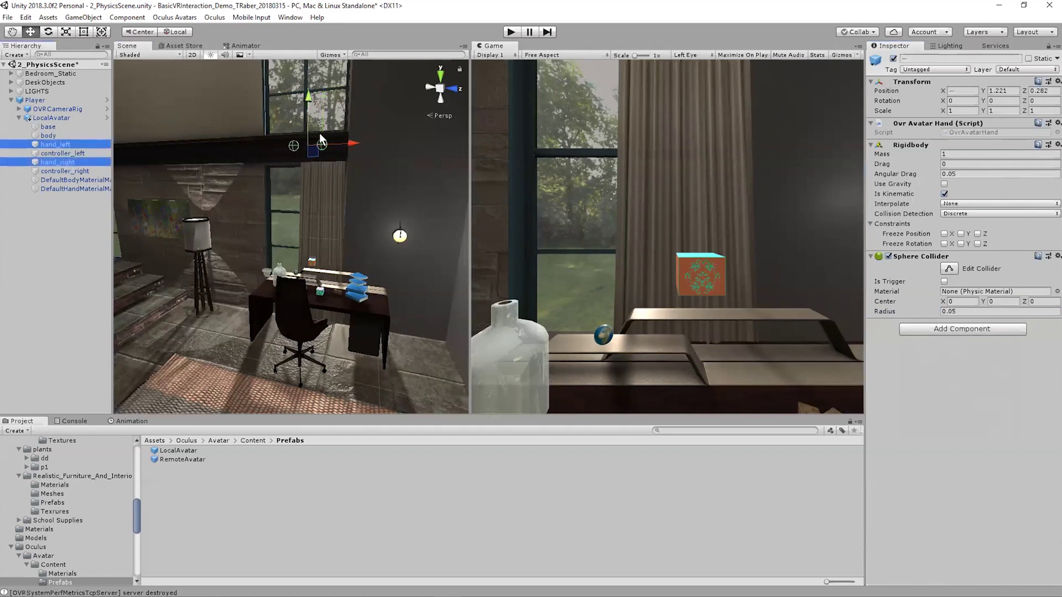
{"action": "left_click_drag", "start_coordinate": [285, 177], "coordinate": [387, 121], "text": "alt"}
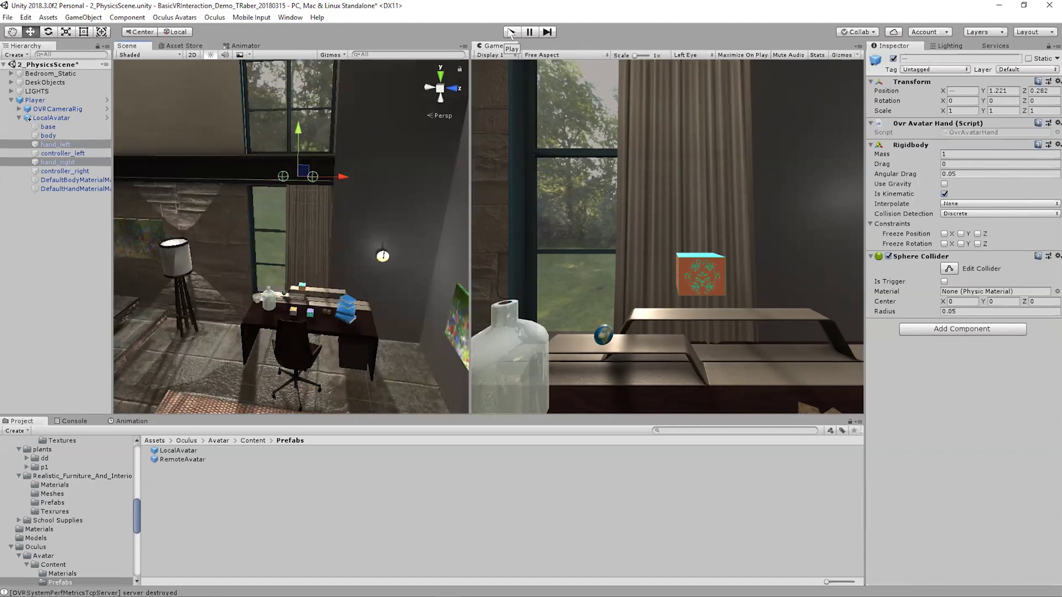
{"action": "left_click", "coordinate": [510, 32]}
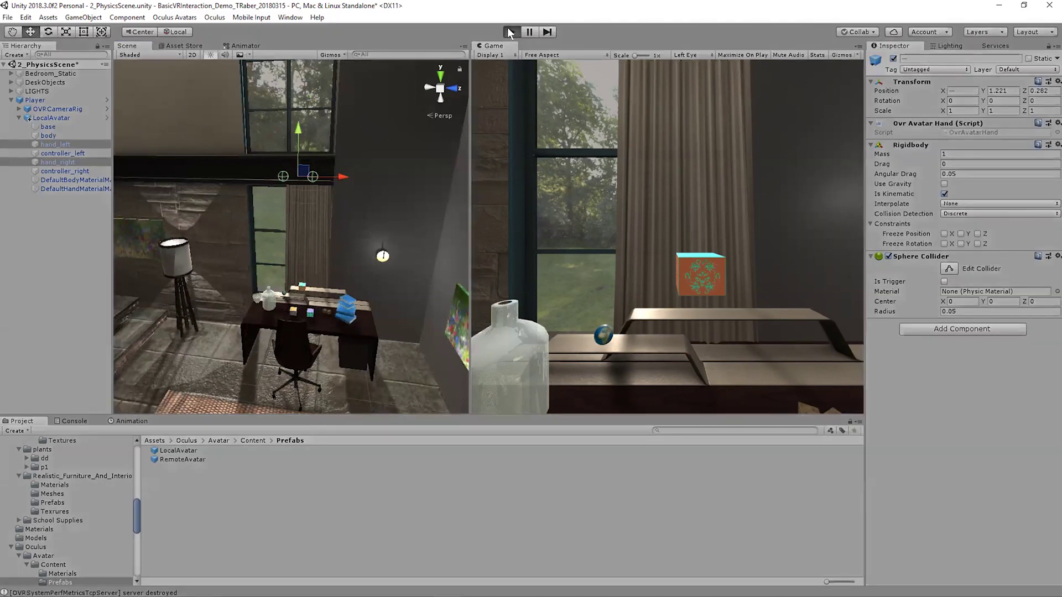
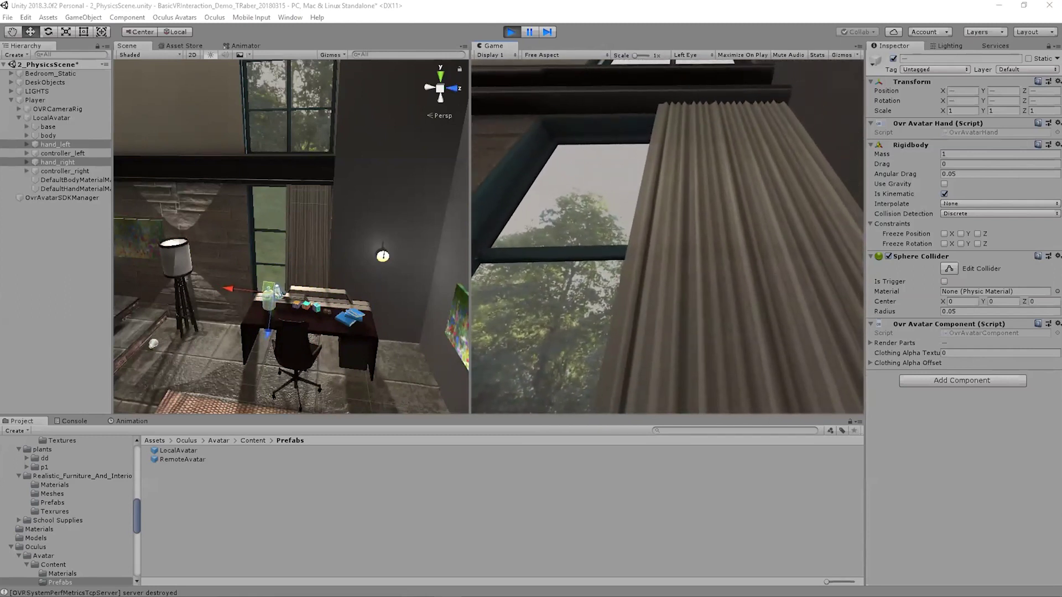
{"action": "left_click", "coordinate": [507, 28]}
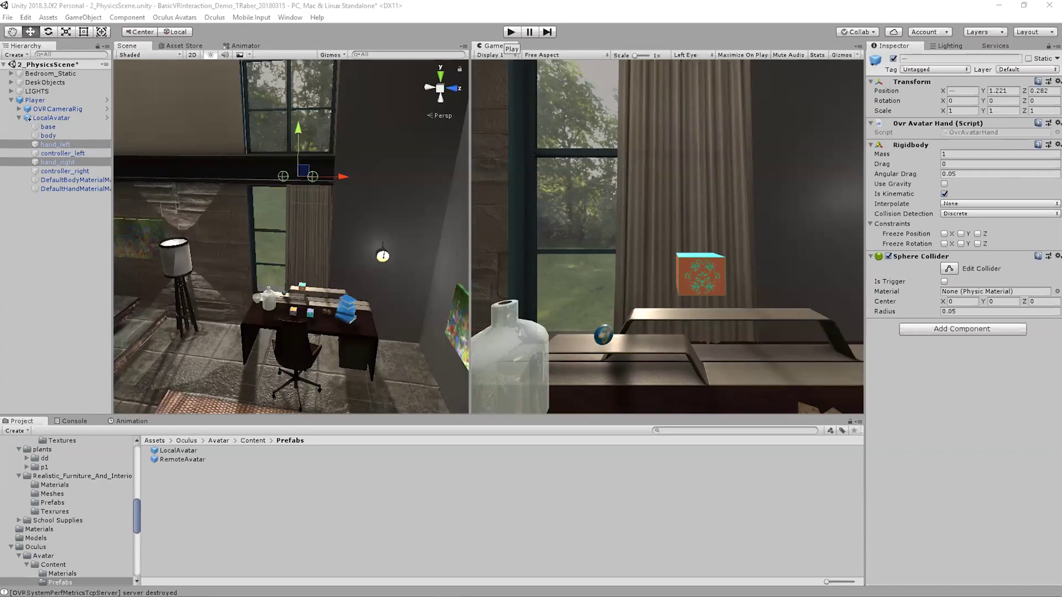
Step: Open the scene 3_AvatarInteractionScene from the Assets/Scenes folder
{"action": "left_click", "coordinate": [153, 440]}
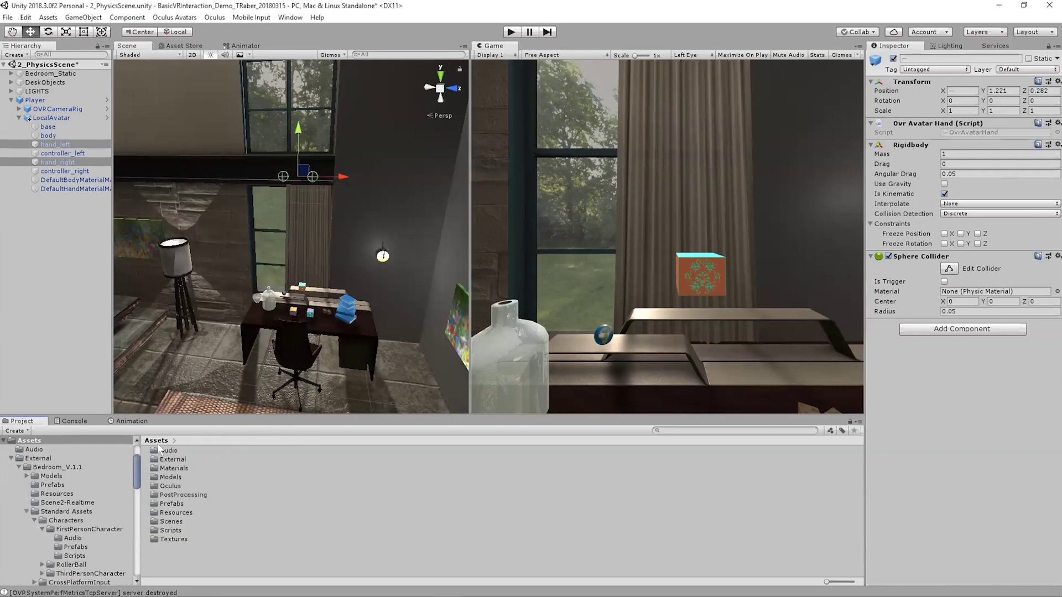
{"action": "double_click", "coordinate": [171, 521]}
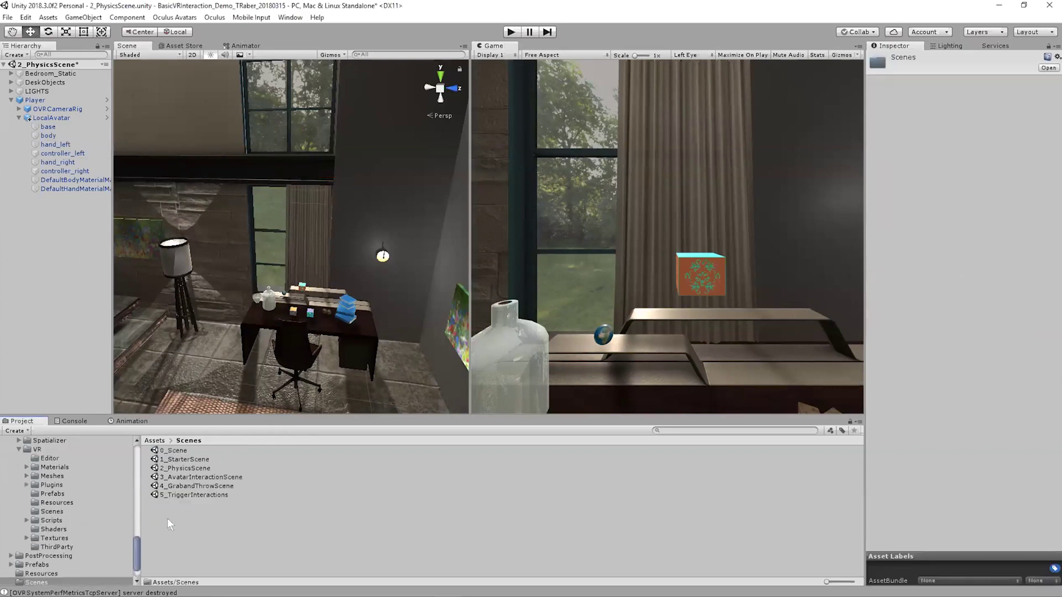
{"action": "double_click", "coordinate": [191, 477]}
{"action": "left_click", "coordinate": [555, 327]}
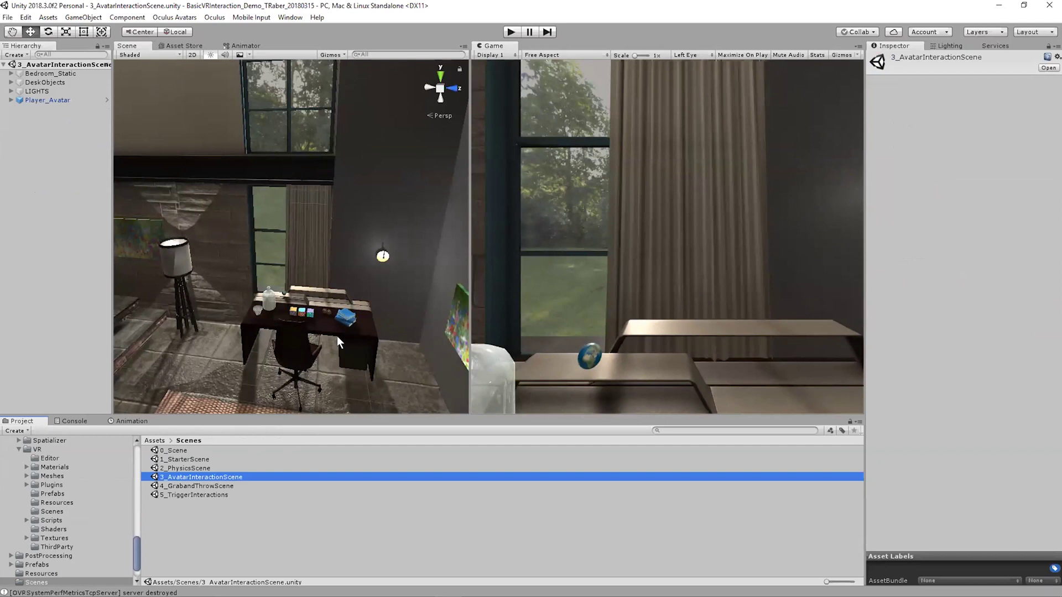
Step: Expand Player_Avatar in the hierarchy and select its OVRCameraRig to inspect its scripts
{"action": "scroll", "coordinate": [340, 352], "scroll_direction": "up", "scroll_amount": 8}
{"action": "middle_click_drag", "start_coordinate": [343, 355], "coordinate": [293, 188]}
{"action": "left_click_drag", "start_coordinate": [294, 188], "coordinate": [268, 326], "text": "alt"}
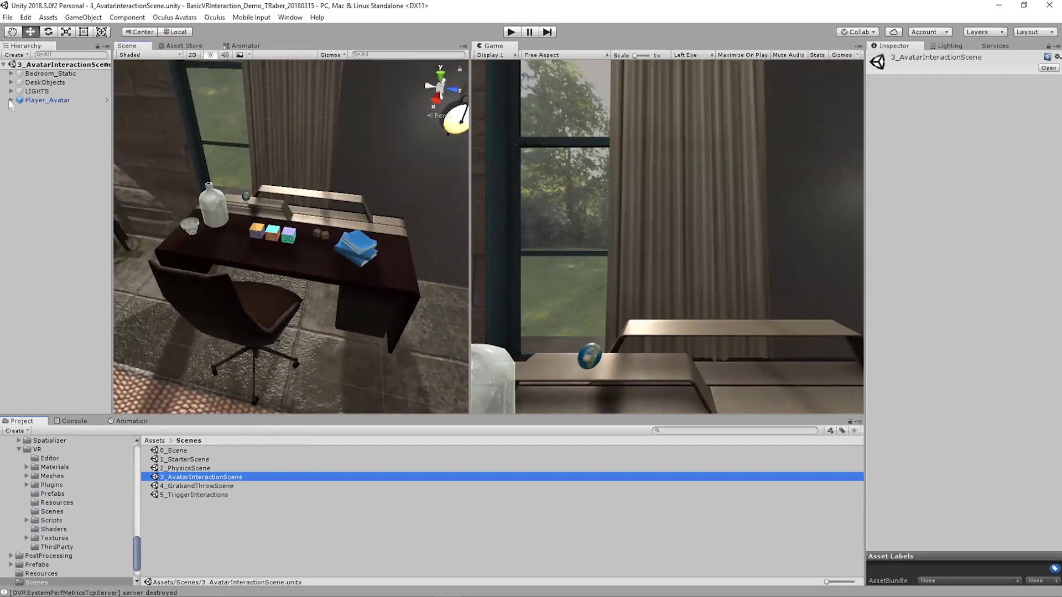
{"action": "left_click", "coordinate": [29, 101]}
{"action": "left_click", "coordinate": [11, 100]}
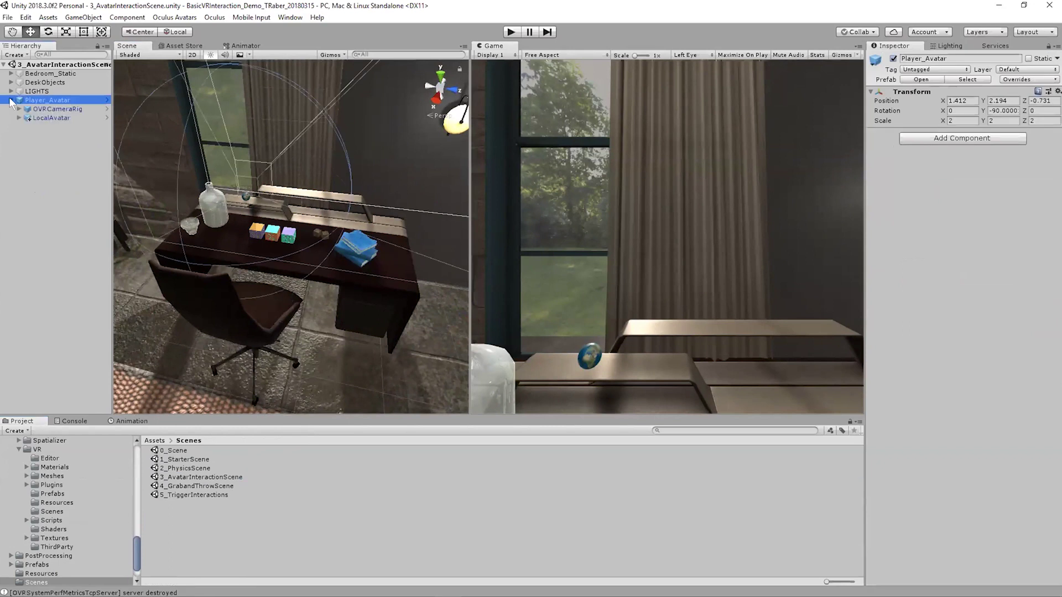
{"action": "left_click", "coordinate": [44, 109]}
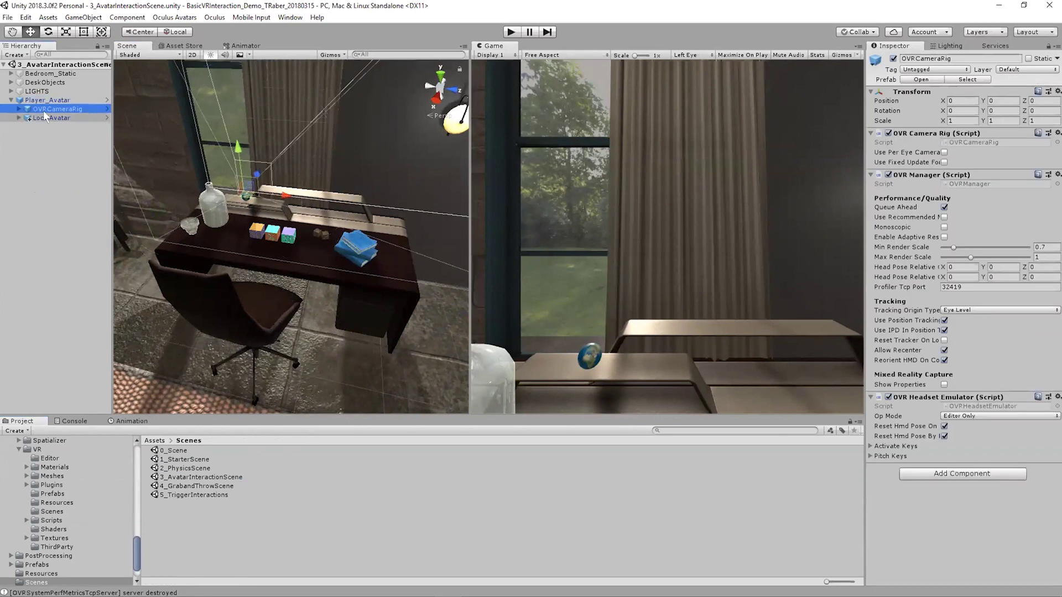
Step: Expand LocalAvatar in the hierarchy and inspect the Rigidbody and Sphere Collider settings on hand_left and hand_right
{"action": "left_click", "coordinate": [44, 117]}
{"action": "left_click", "coordinate": [19, 117]}
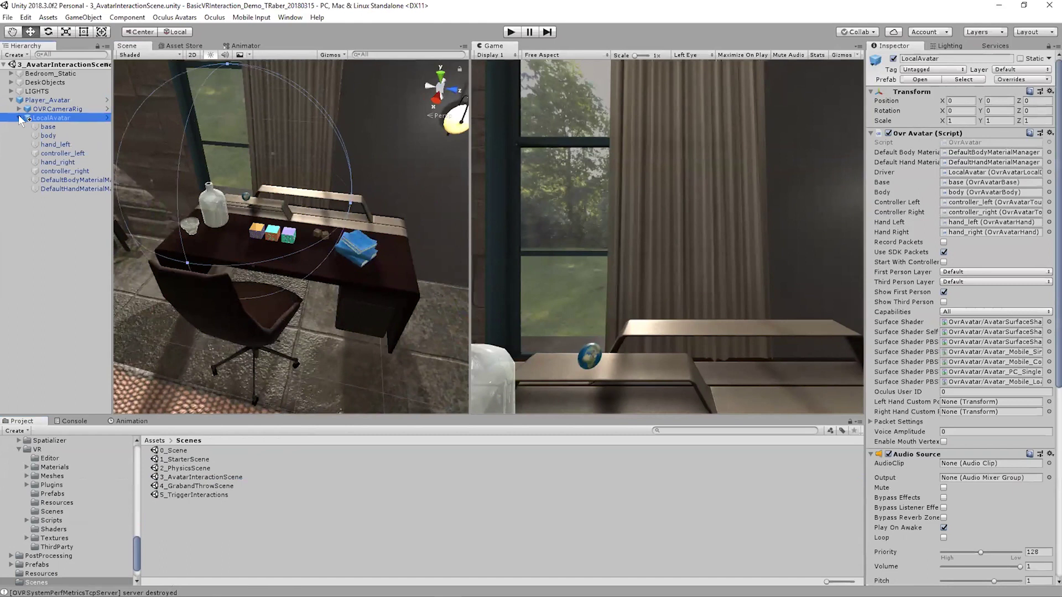
{"action": "left_click", "coordinate": [51, 145]}
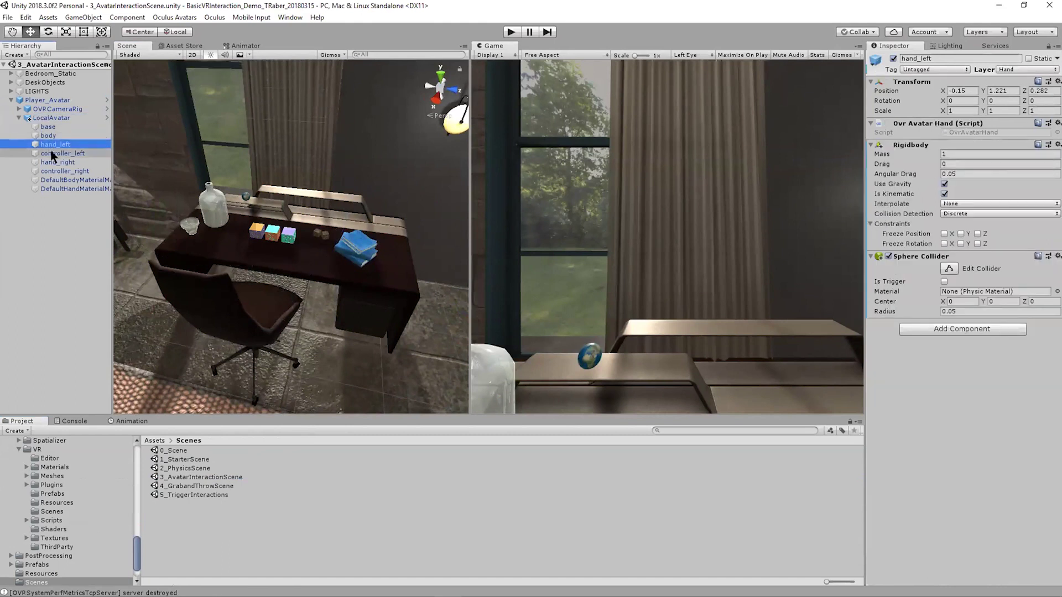
{"action": "left_click", "coordinate": [50, 163], "text": "ctrl"}
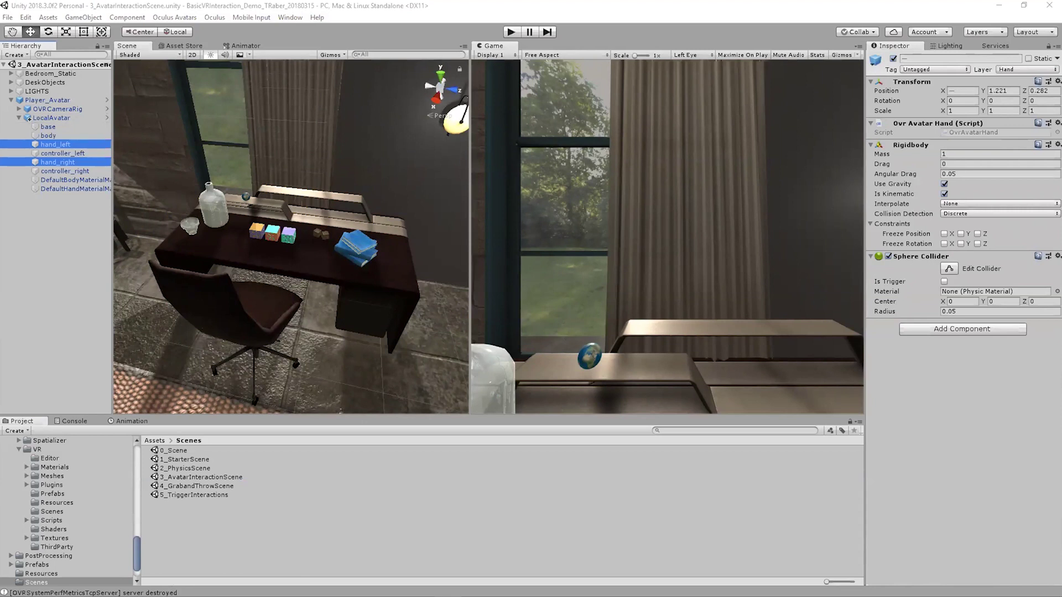
{"action": "left_click", "coordinate": [54, 145]}
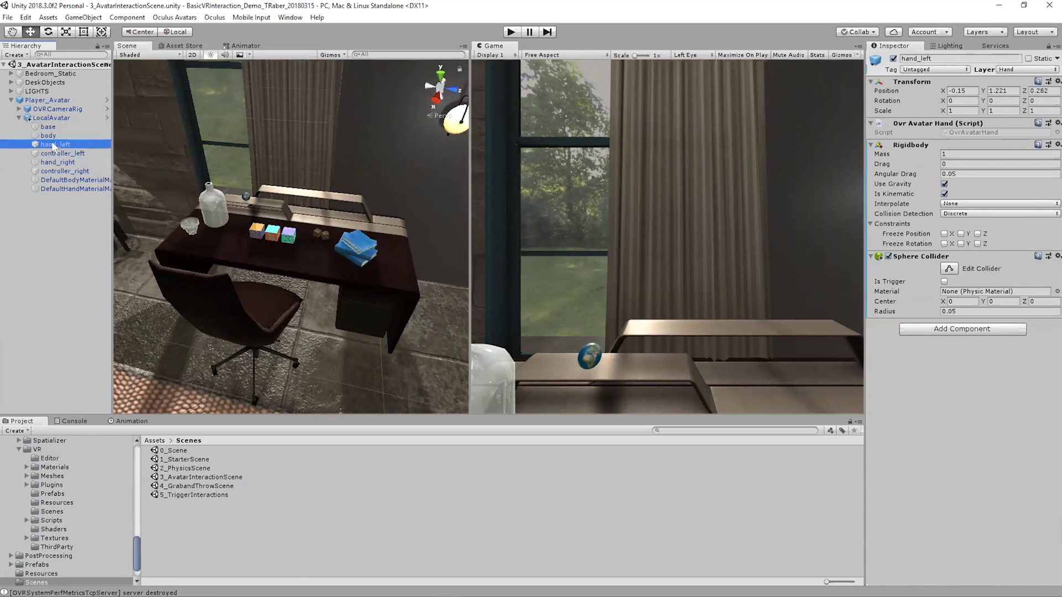
Step: Open the Assets/Scripts folder and preview the Grab script's code
{"action": "left_click", "coordinate": [155, 441]}
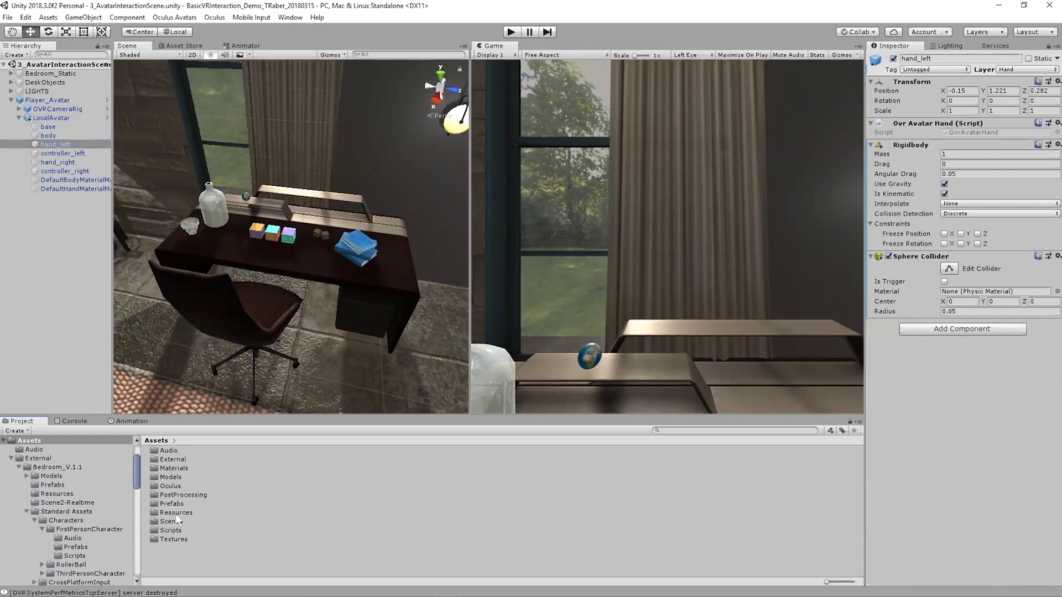
{"action": "double_click", "coordinate": [171, 530]}
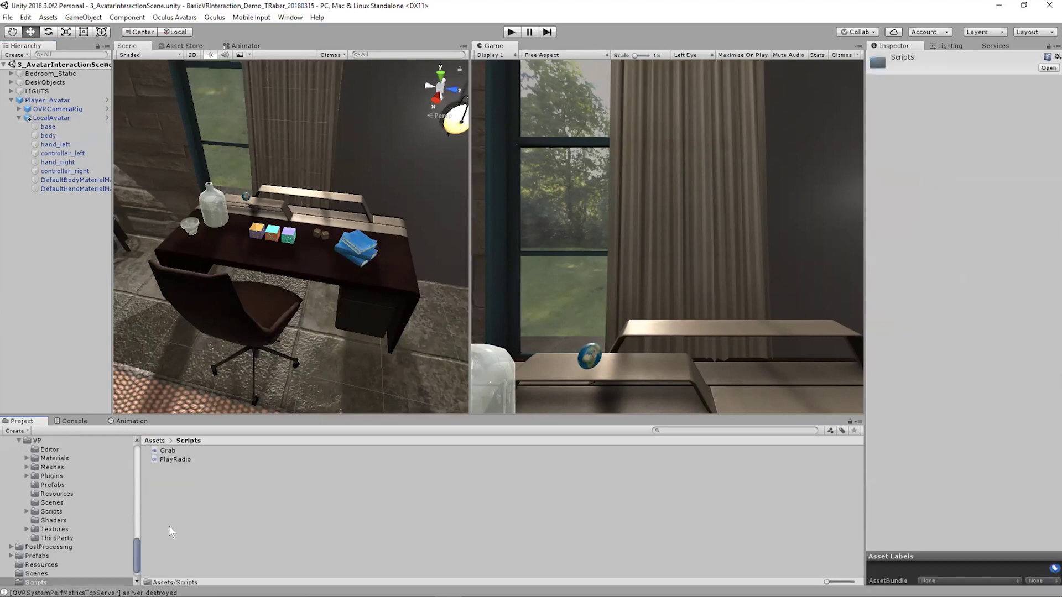
{"action": "left_click", "coordinate": [167, 451]}
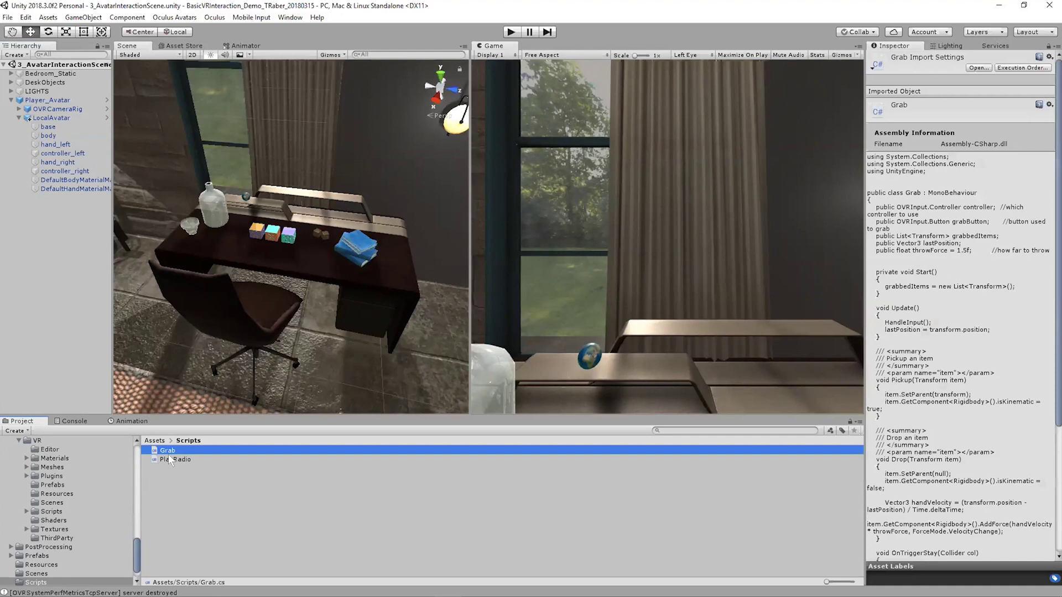
Step: Add the Grab script to hand_left with Controller set to L Touch and Grab Button set to Primary Index Trigger
{"action": "left_click", "coordinate": [53, 144]}
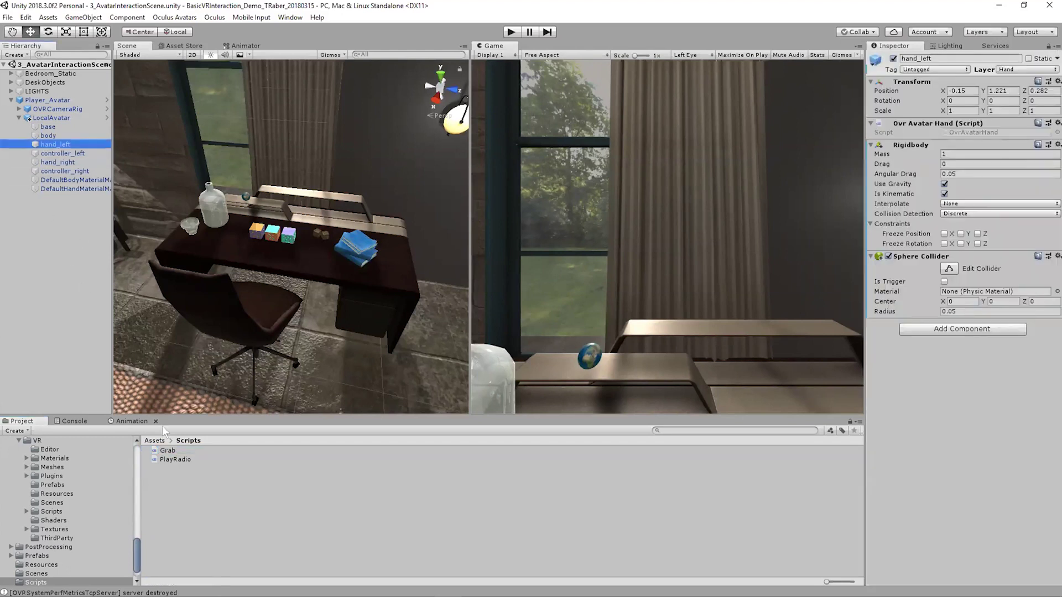
{"action": "left_click_drag", "start_coordinate": [167, 451], "coordinate": [969, 370]}
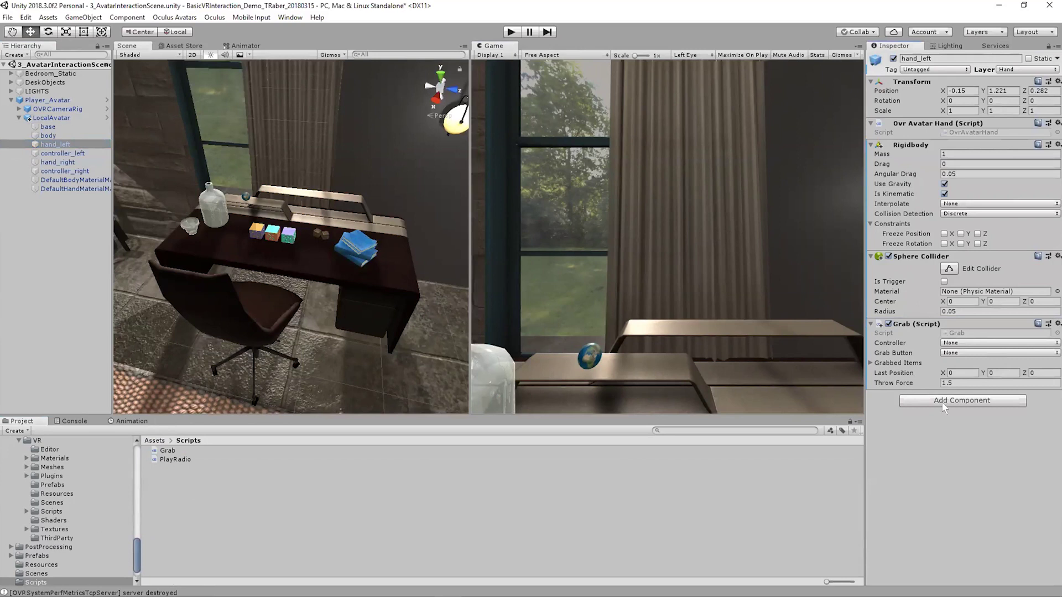
{"action": "left_click", "coordinate": [961, 343]}
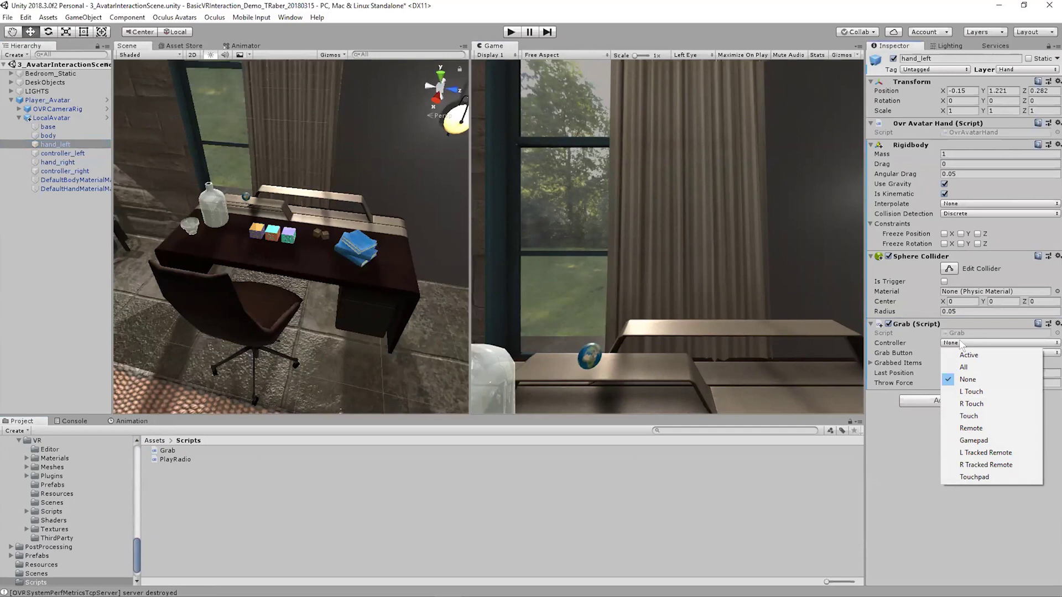
{"action": "left_click", "coordinate": [968, 392]}
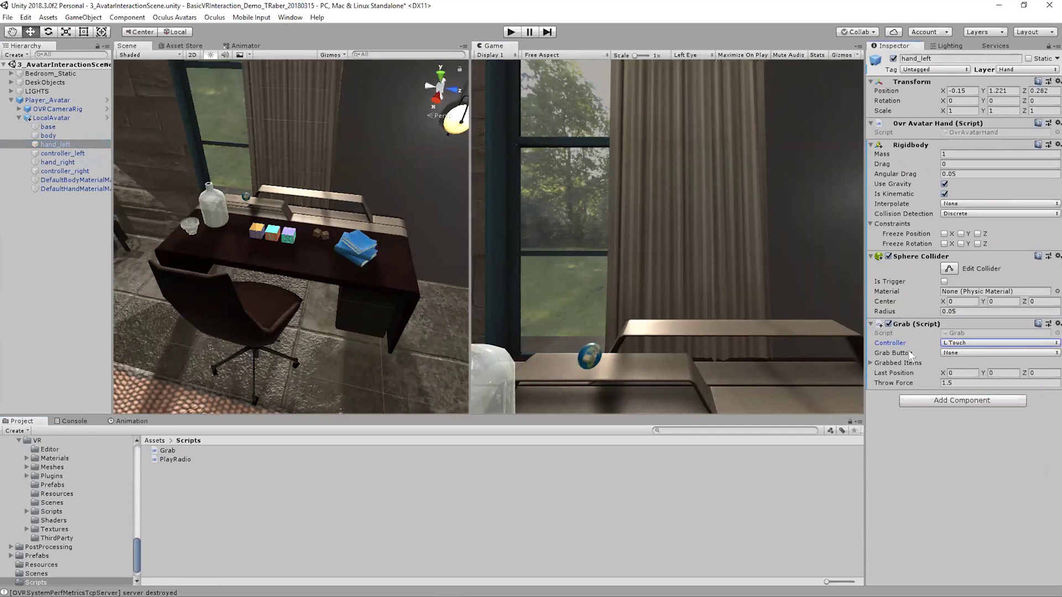
{"action": "left_click", "coordinate": [951, 353]}
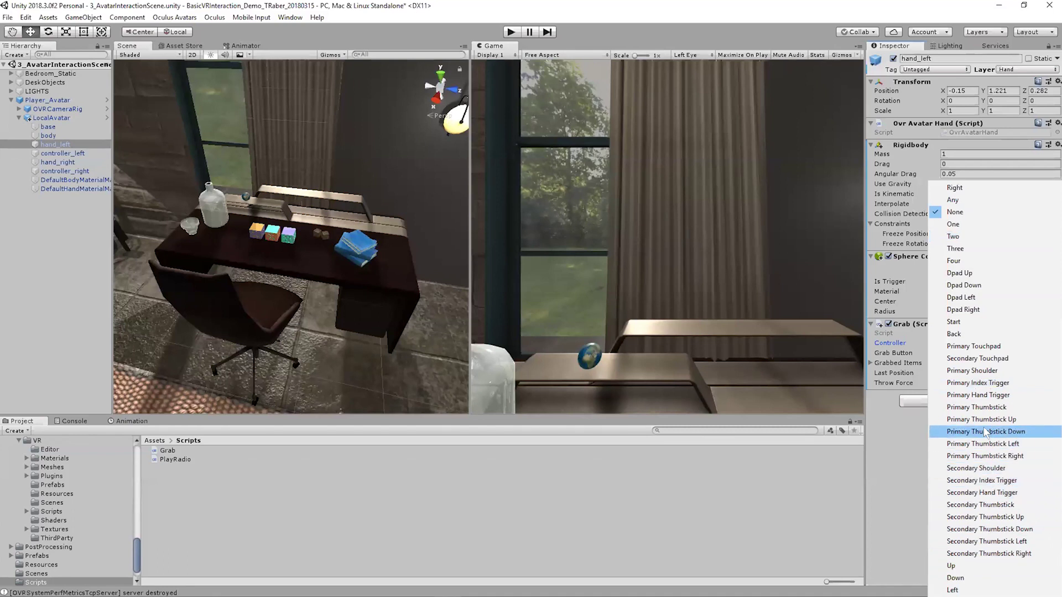
{"action": "left_click", "coordinate": [967, 386]}
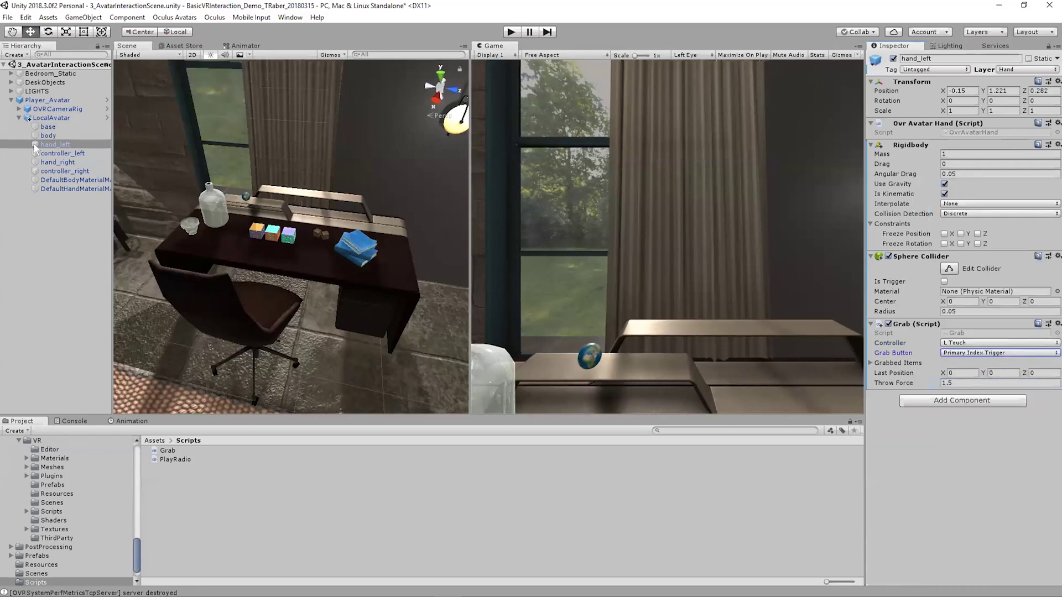
Step: Add the Grab script to hand_right with Controller set to R Touch and Grab Button set to Primary Index Trigger
{"action": "left_click", "coordinate": [50, 163]}
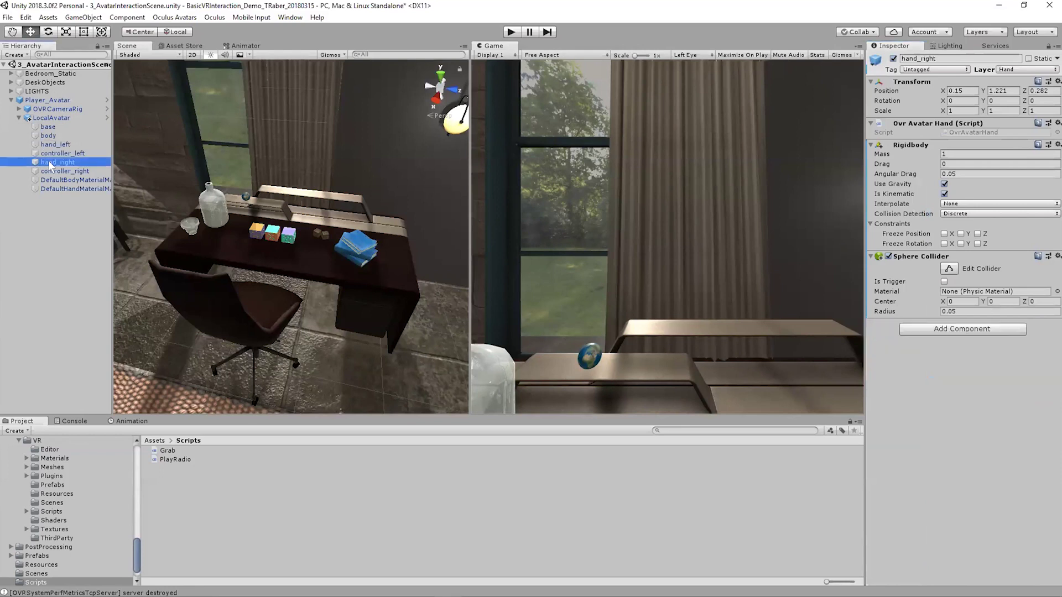
{"action": "left_click_drag", "start_coordinate": [165, 452], "coordinate": [957, 332]}
{"action": "left_click", "coordinate": [951, 344]}
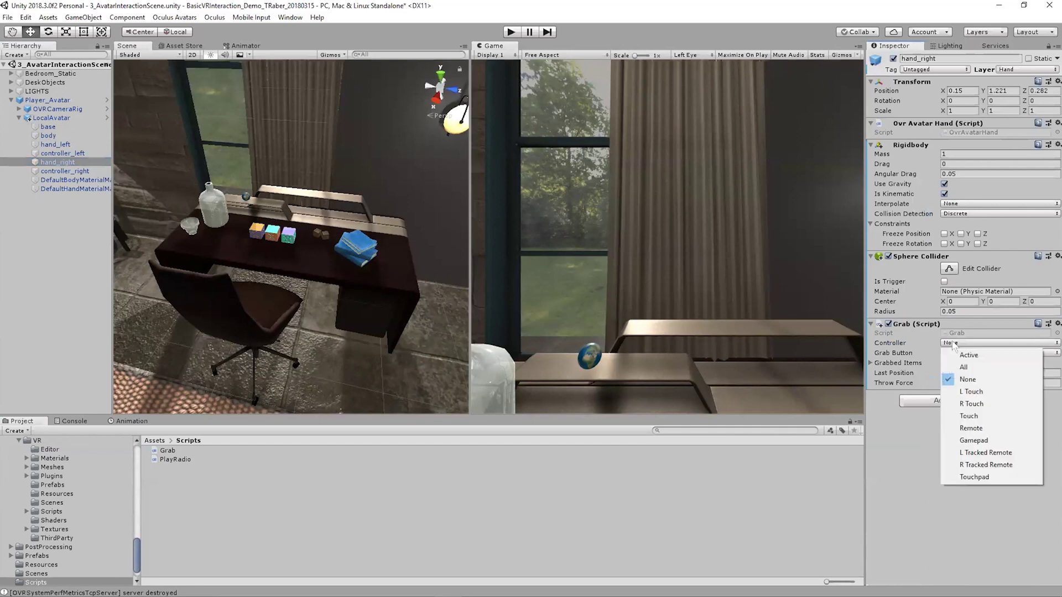
{"action": "left_click", "coordinate": [970, 405]}
{"action": "left_click", "coordinate": [957, 353]}
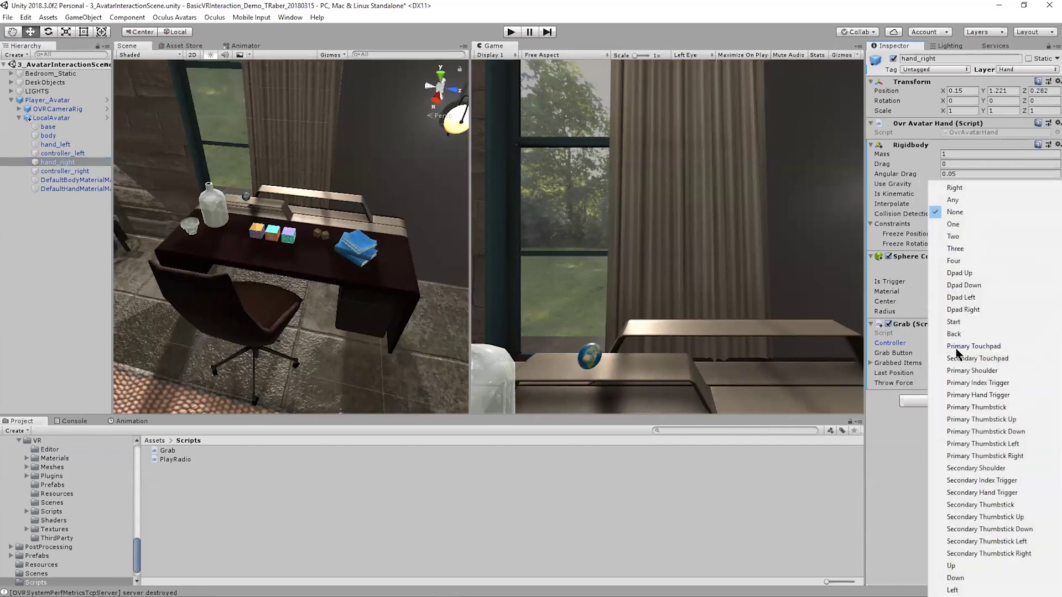
{"action": "left_click", "coordinate": [958, 383]}
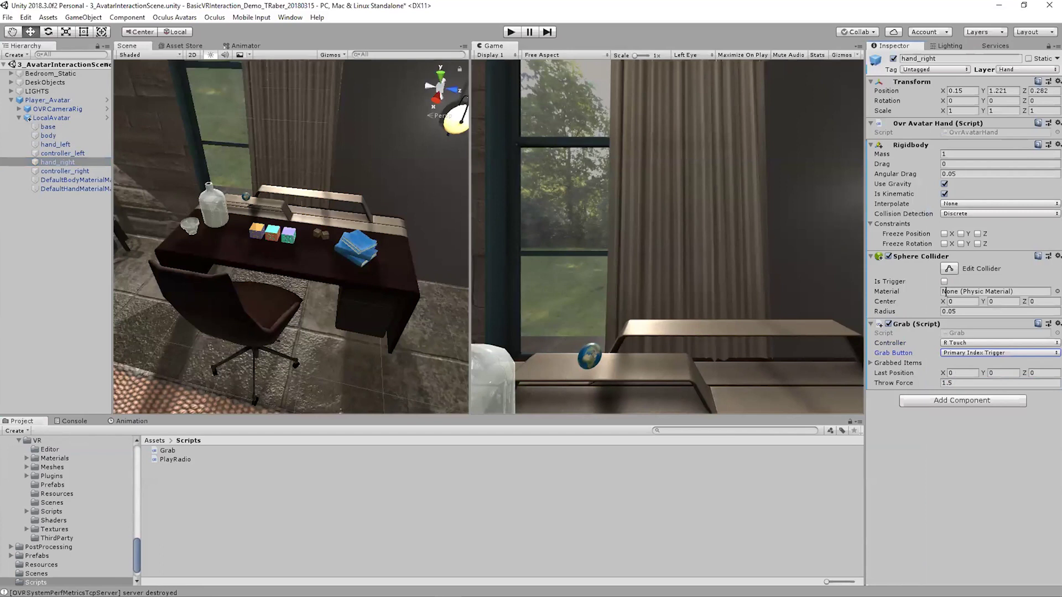
Step: Enable Is Trigger on the Sphere Colliders of both hands together, then check the settings of each hand
{"action": "left_click", "coordinate": [65, 144], "text": "ctrl"}
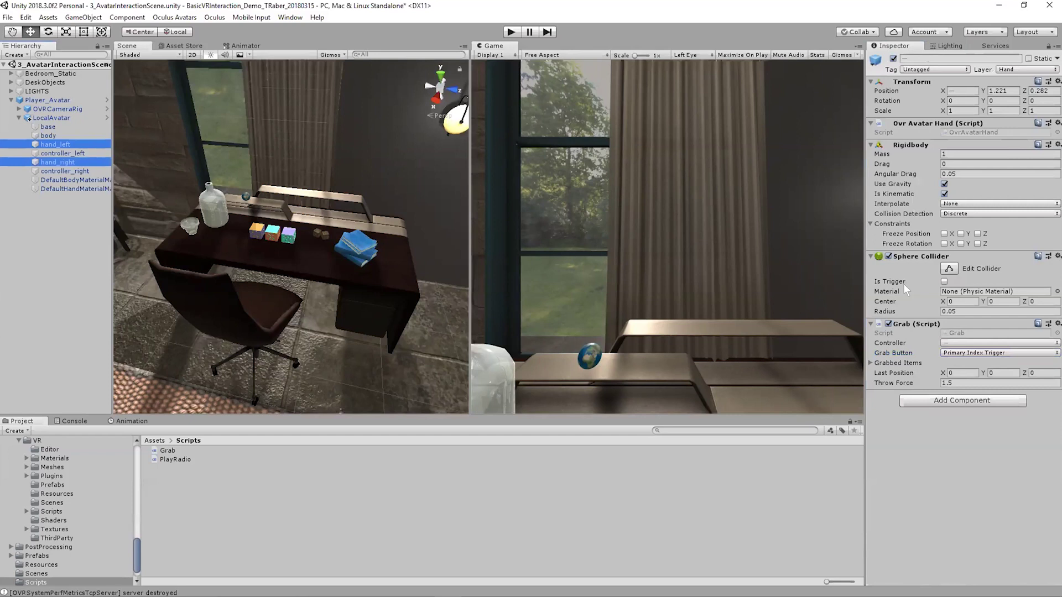
{"action": "left_click", "coordinate": [944, 282]}
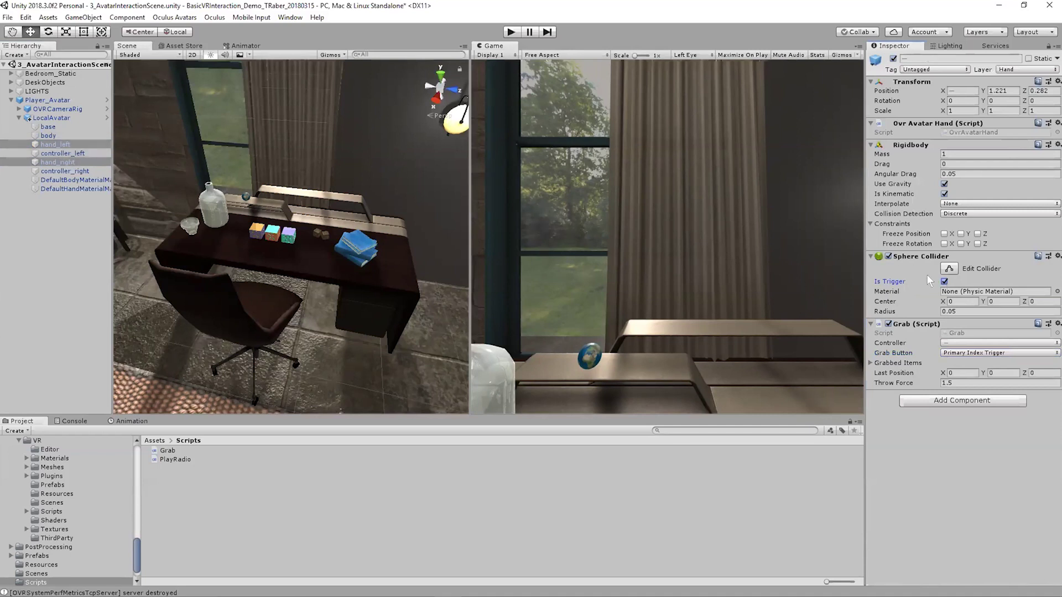
{"action": "left_click", "coordinate": [43, 161]}
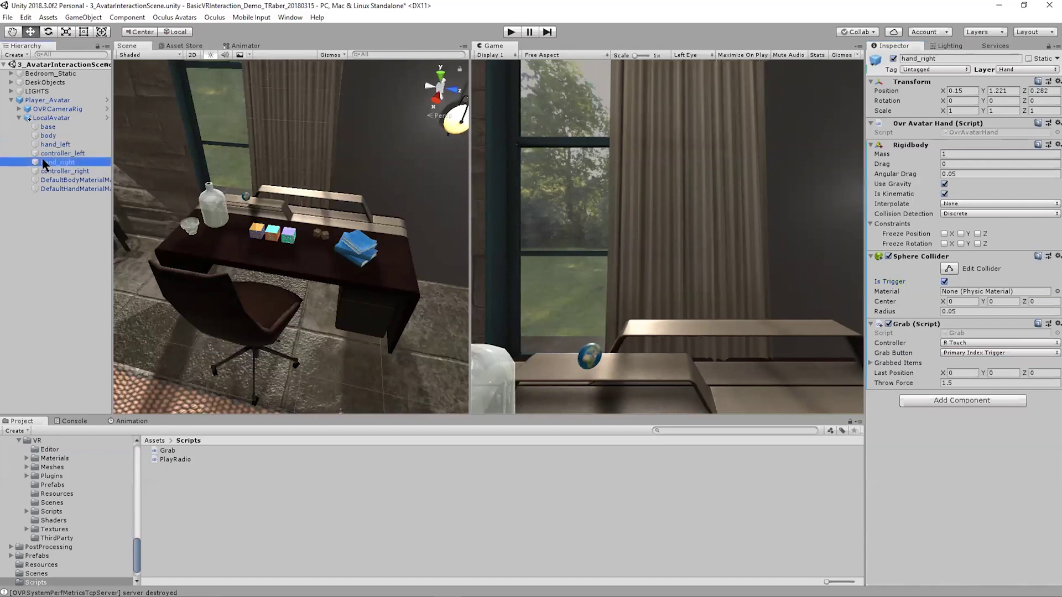
{"action": "left_click", "coordinate": [45, 143]}
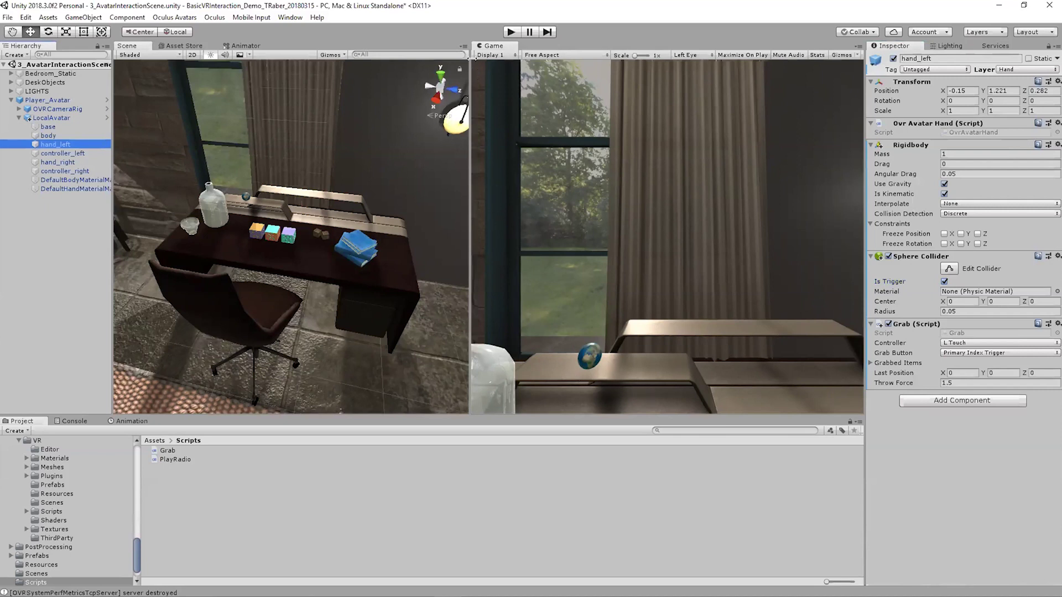
Step: Run play mode to test grabbing and throwing the desk objects with the avatar hands, then stop it
{"action": "left_click", "coordinate": [510, 32]}
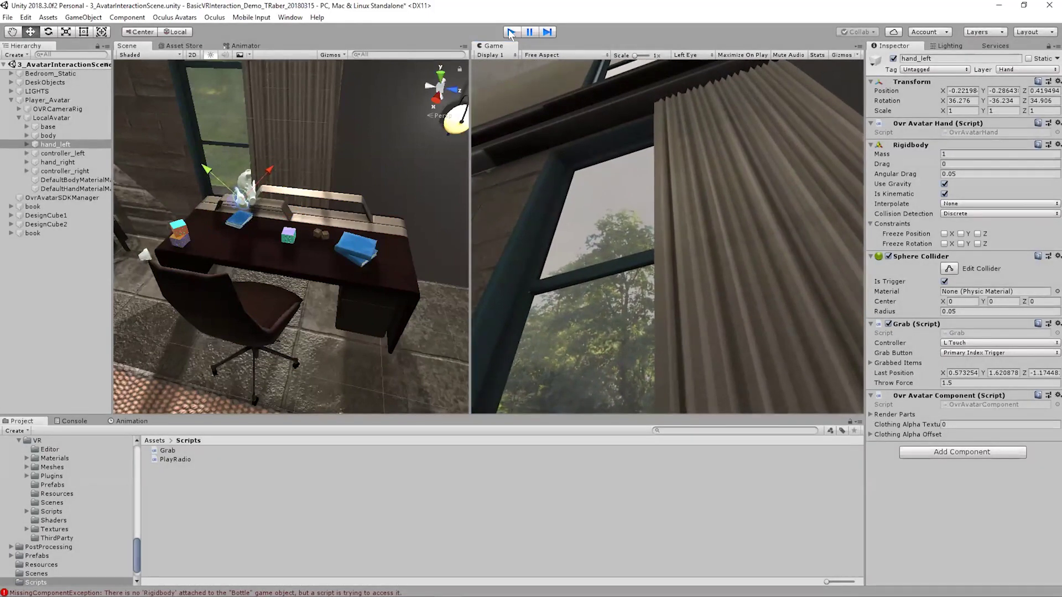
{"action": "left_click", "coordinate": [511, 33]}
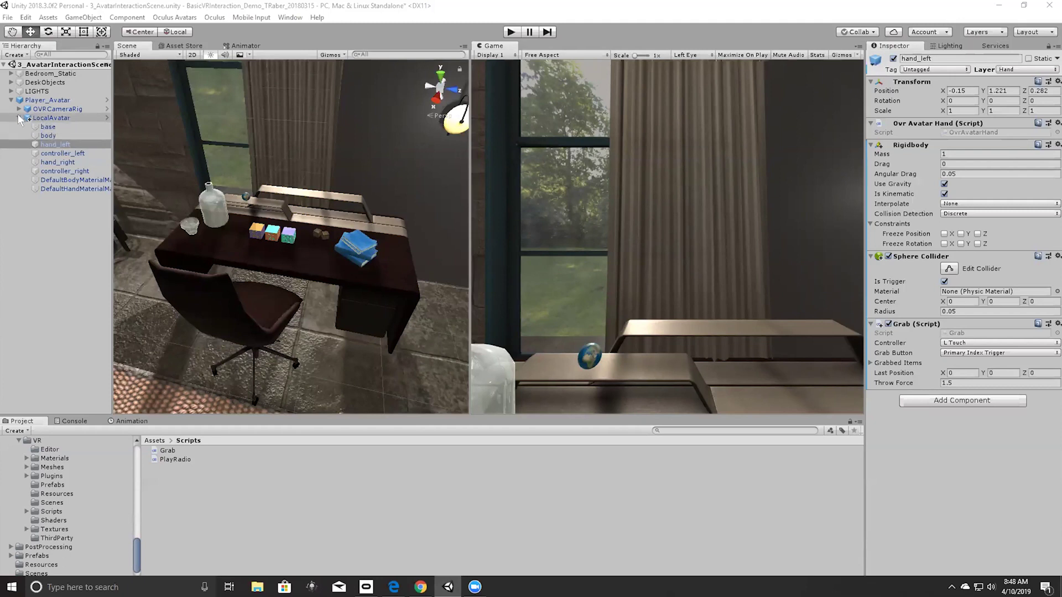
{"action": "left_click", "coordinate": [54, 162]}
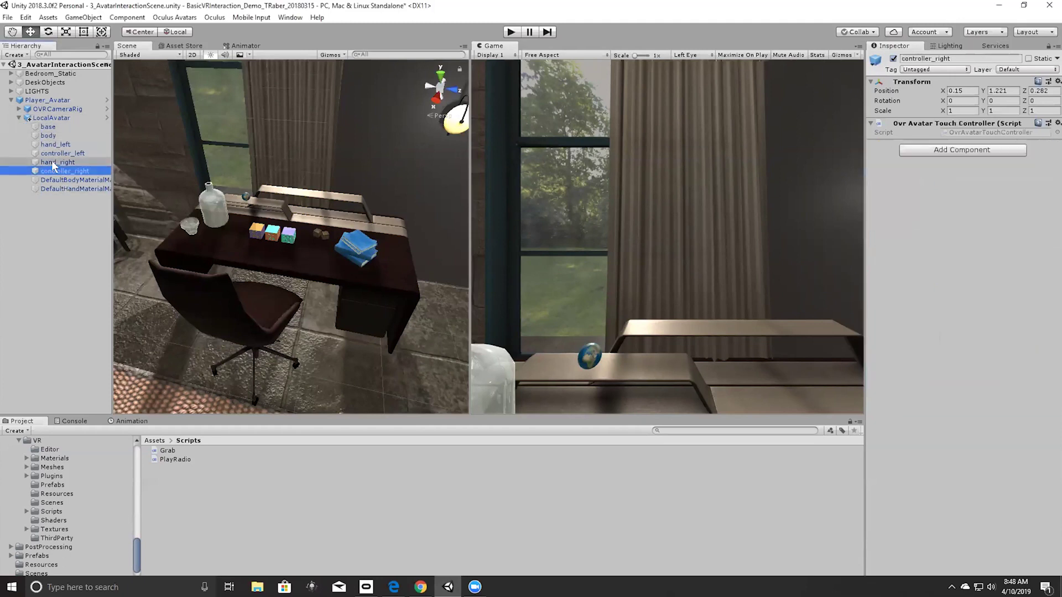
{"action": "left_click", "coordinate": [54, 172]}
{"action": "right_click", "coordinate": [394, 587]}
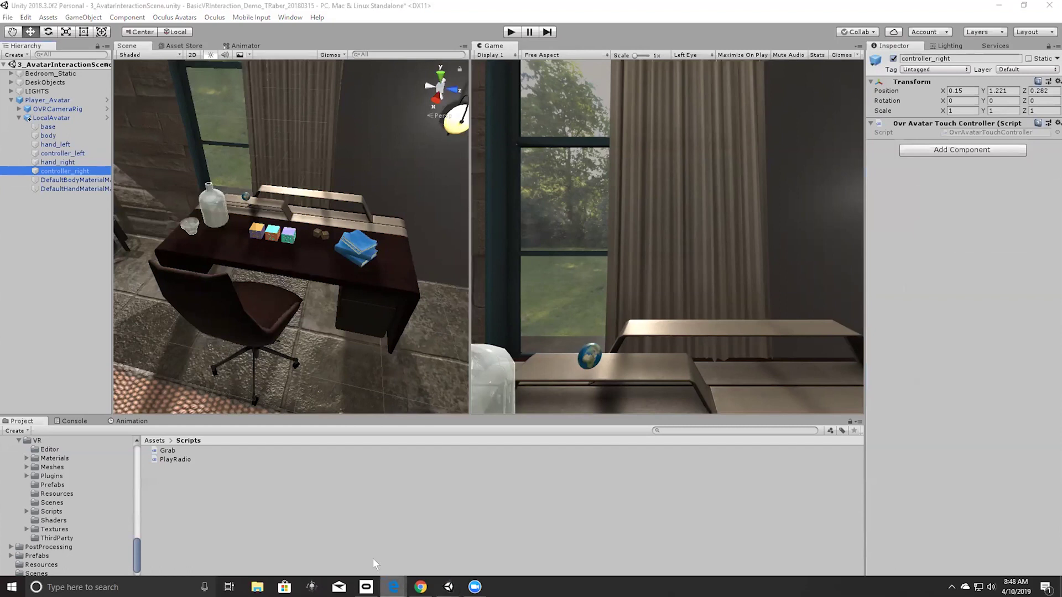
{"action": "left_click", "coordinate": [353, 523]}
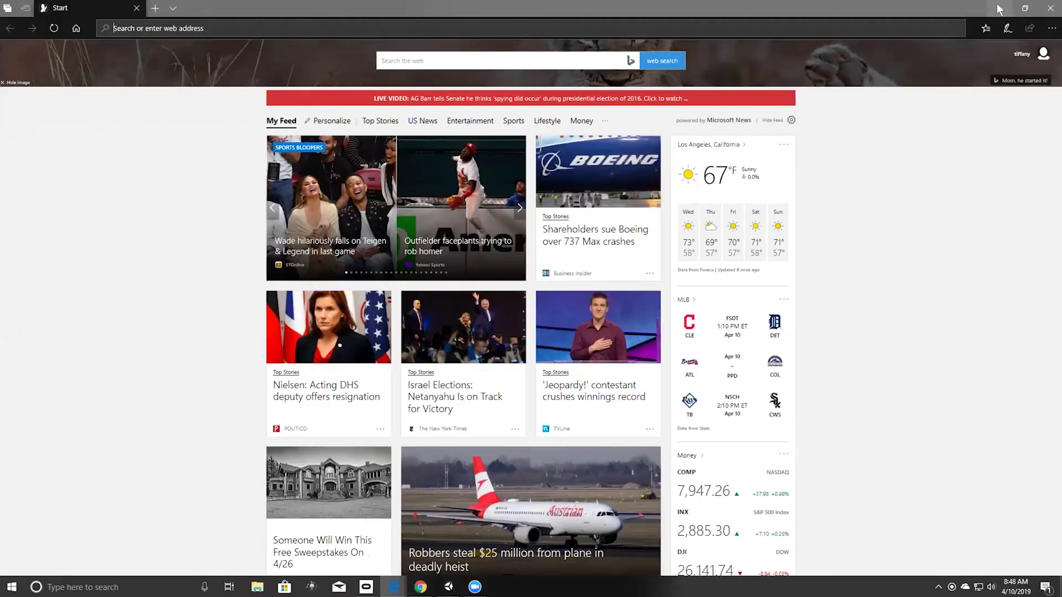
{"action": "left_click", "coordinate": [999, 9]}
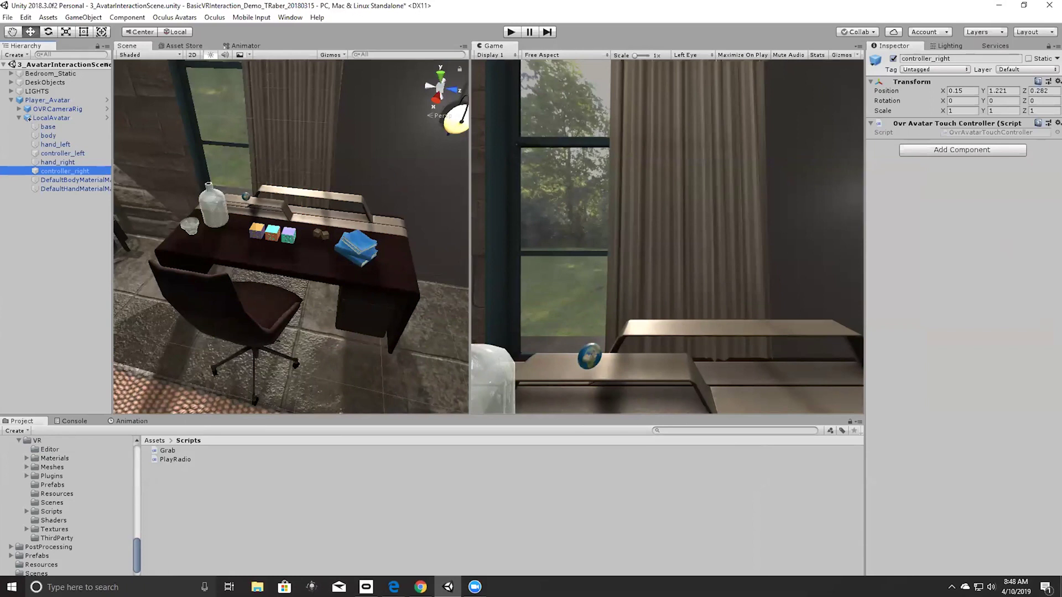
{"action": "left_click", "coordinate": [685, 550]}
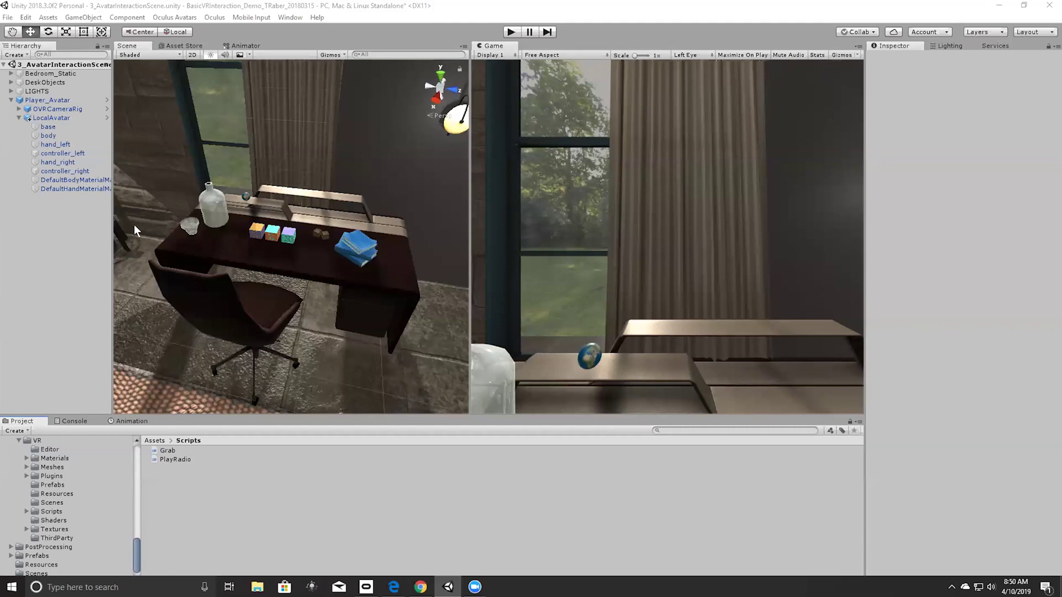
Step: Select hand_right and hand_left together and view their sphere colliders above the desk in the scene
{"action": "left_click", "coordinate": [70, 161]}
{"action": "left_click", "coordinate": [66, 145], "text": "ctrl"}
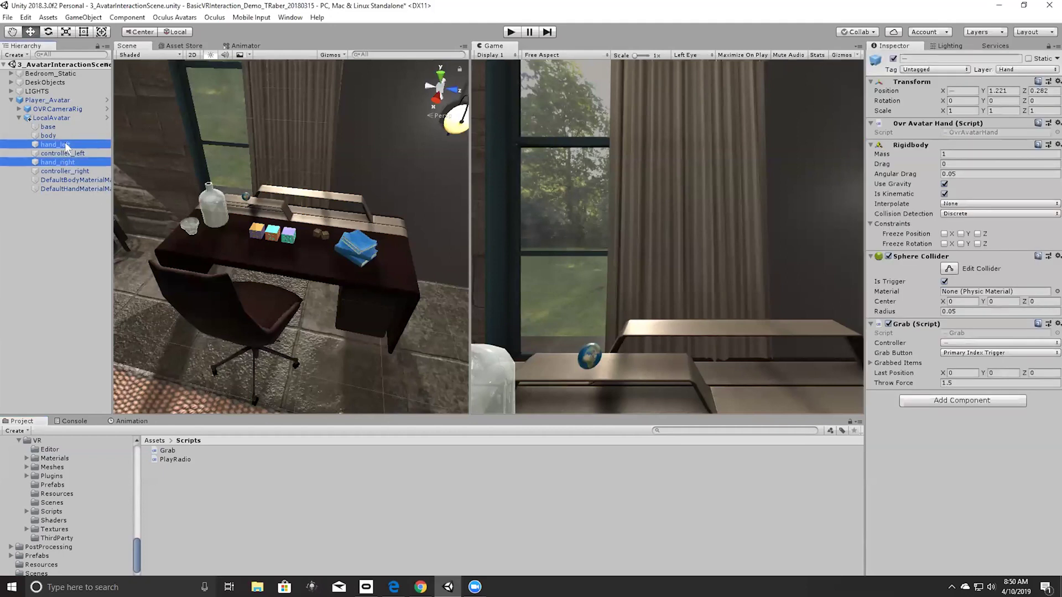
{"action": "scroll", "coordinate": [320, 211], "scroll_direction": "down", "scroll_amount": 3}
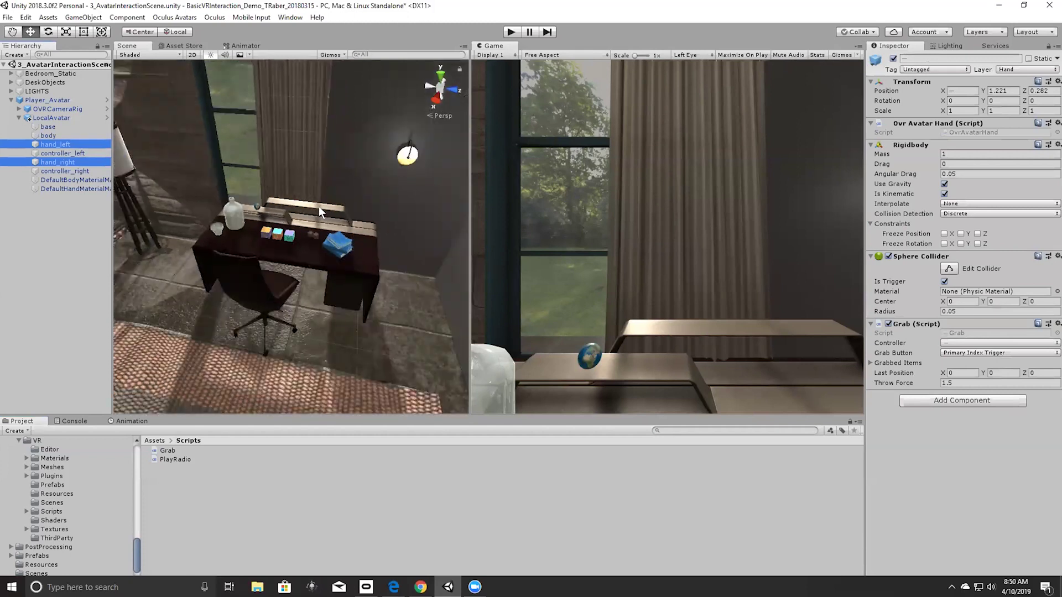
{"action": "scroll", "coordinate": [320, 208], "scroll_direction": "down", "scroll_amount": 3}
{"action": "left_click_drag", "start_coordinate": [322, 174], "coordinate": [166, 163], "text": "alt"}
{"action": "middle_click_drag", "start_coordinate": [302, 147], "coordinate": [271, 243]}
{"action": "left_click_drag", "start_coordinate": [271, 243], "coordinate": [319, 180], "text": "alt"}
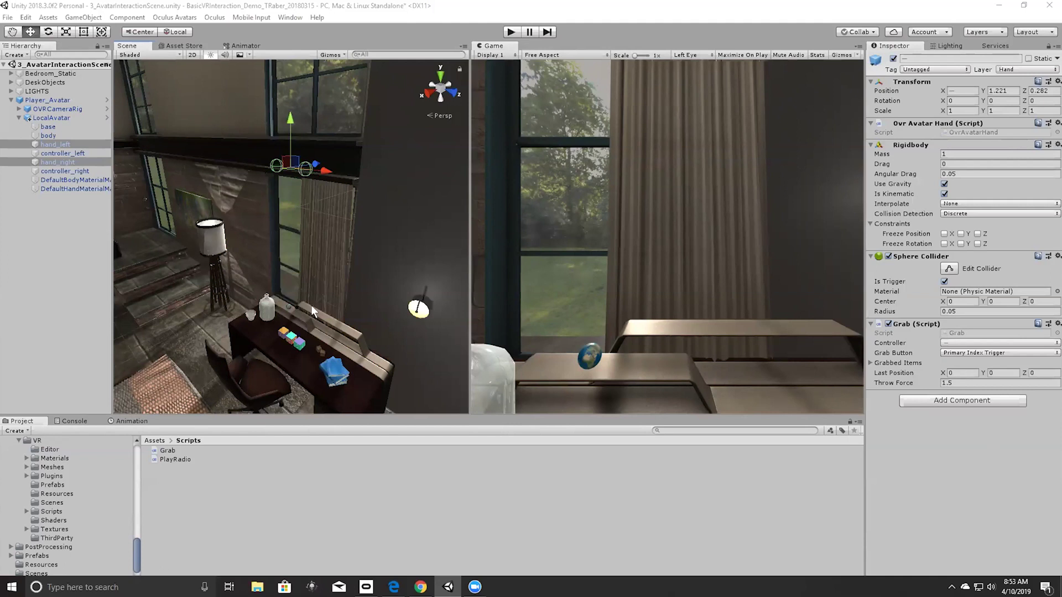
Step: Look around the bedroom scene, examining the desk, the bed area, the stairs and the floor lamp
{"action": "scroll", "coordinate": [347, 227], "scroll_direction": "down", "scroll_amount": 3}
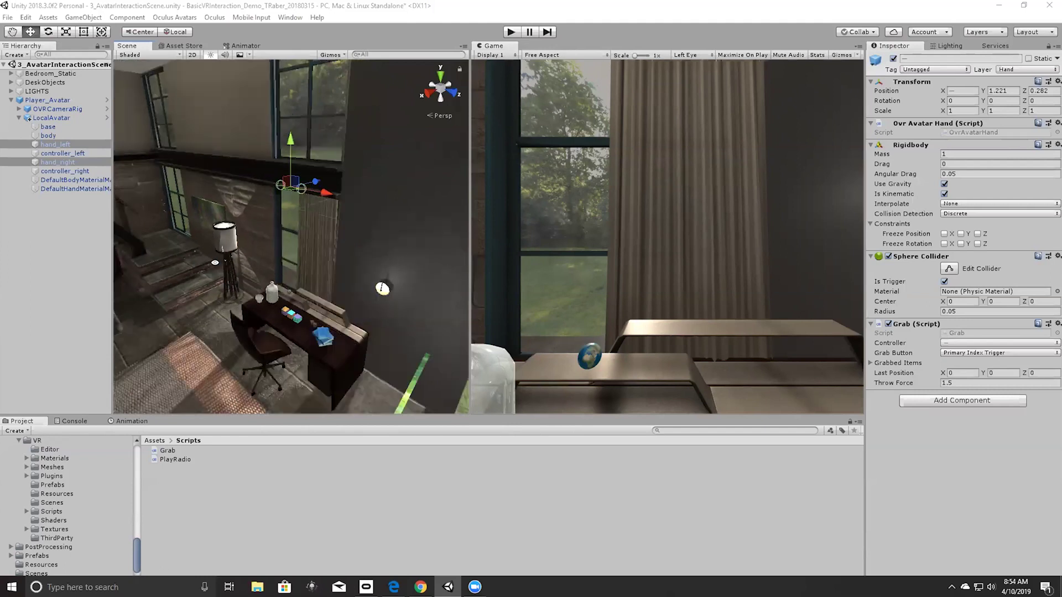
{"action": "left_click_drag", "start_coordinate": [280, 246], "coordinate": [252, 249], "text": "alt"}
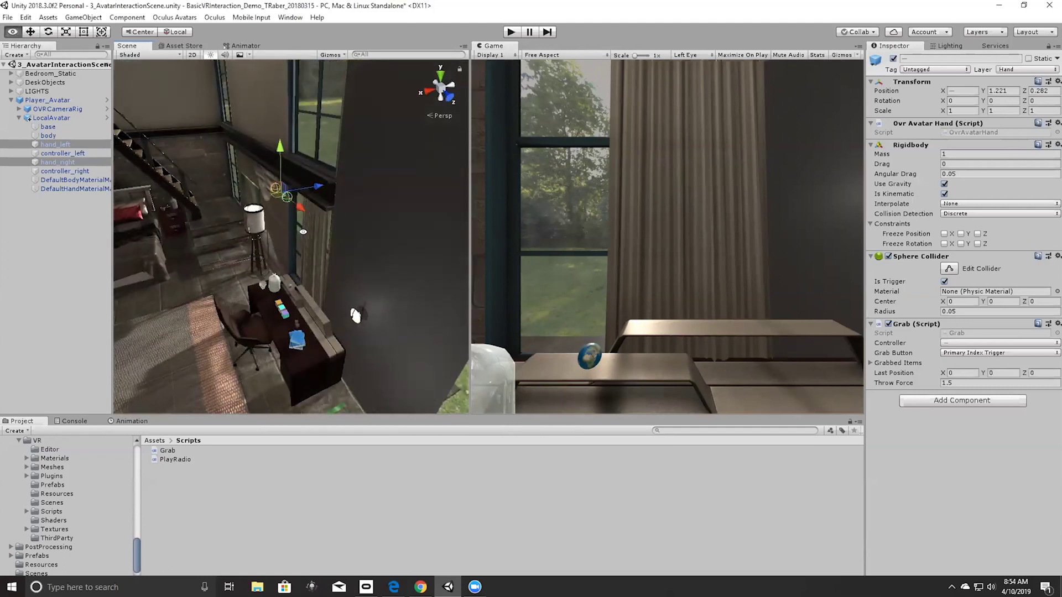
{"action": "left_click_drag", "start_coordinate": [332, 249], "coordinate": [232, 252], "text": "alt"}
{"action": "middle_click_drag", "start_coordinate": [238, 257], "coordinate": [391, 334]}
{"action": "scroll", "coordinate": [292, 259], "scroll_direction": "up", "scroll_amount": 8}
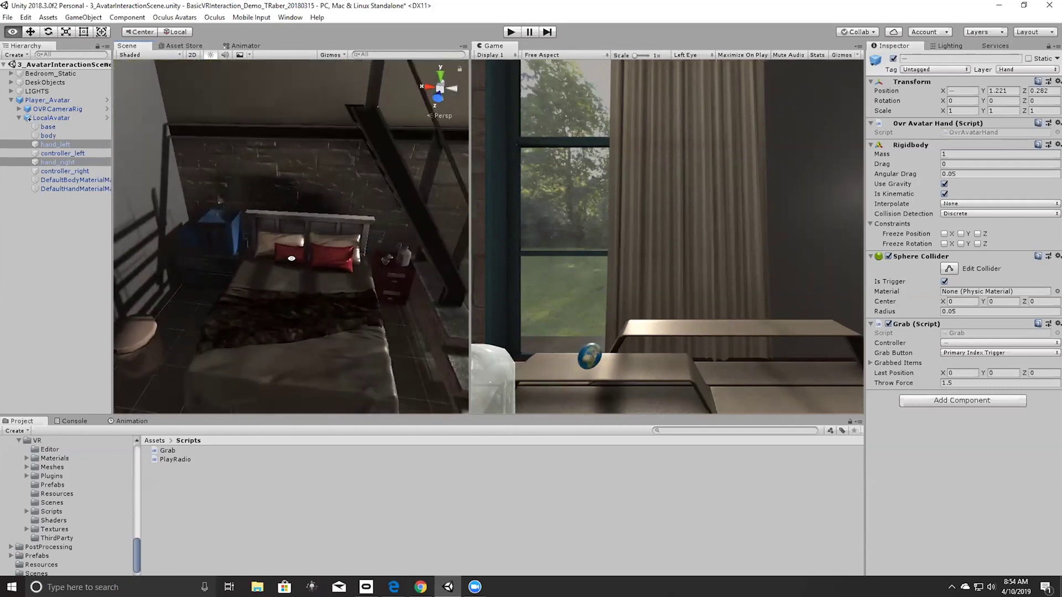
{"action": "scroll", "coordinate": [295, 233], "scroll_direction": "up", "scroll_amount": 2}
{"action": "left_click_drag", "start_coordinate": [301, 265], "coordinate": [363, 236], "text": "alt"}
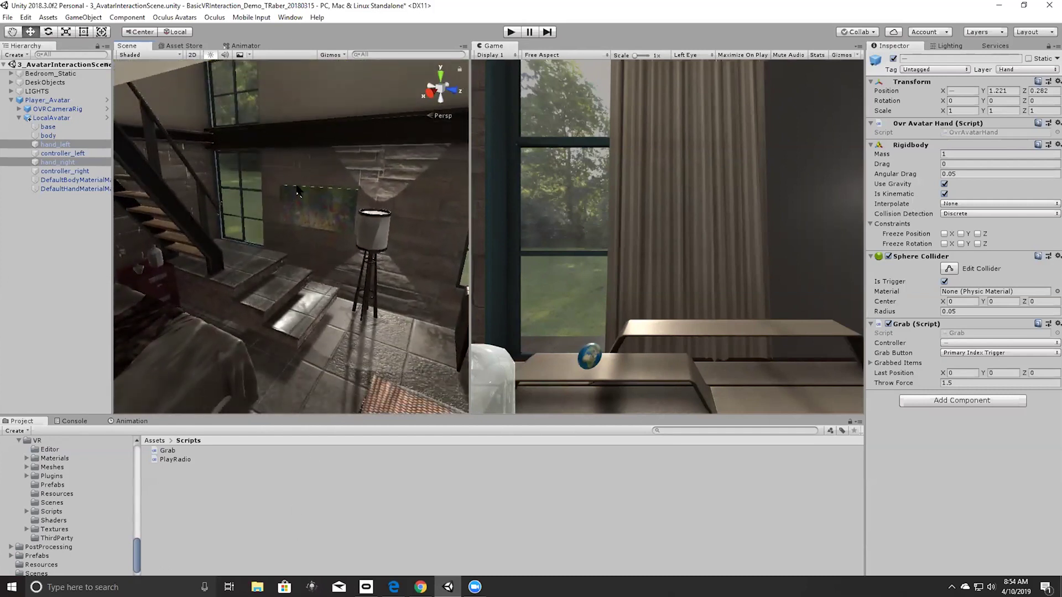
Step: Inspect the bed and staircase side of the bedroom, returning to a view of the desk with the avatar hands above it
{"action": "left_click_drag", "start_coordinate": [204, 284], "coordinate": [799, 188], "text": "alt"}
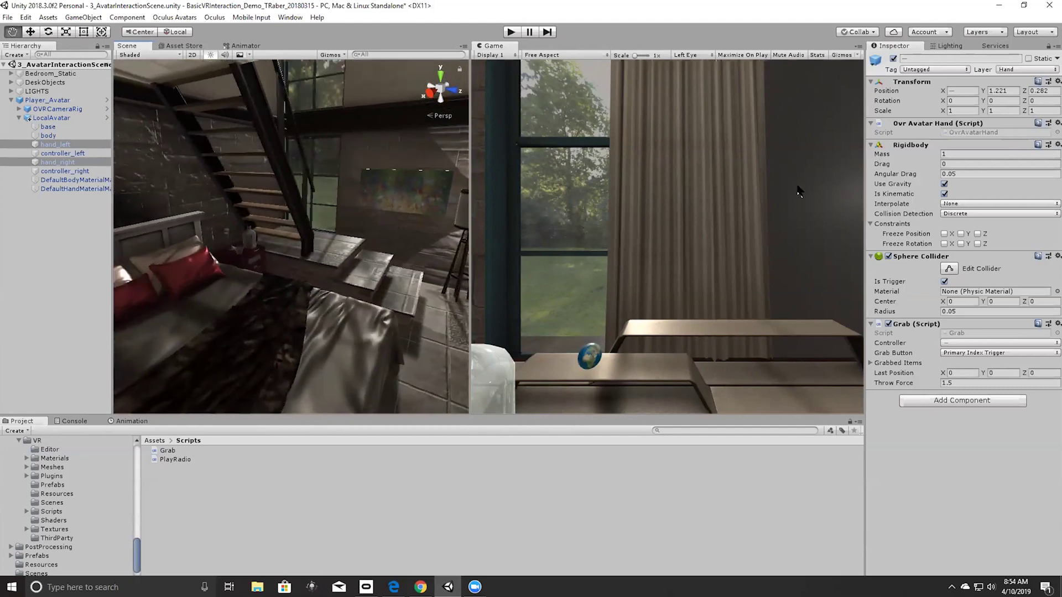
{"action": "left_click_drag", "start_coordinate": [297, 280], "coordinate": [194, 269], "text": "alt"}
{"action": "left_click_drag", "start_coordinate": [346, 366], "coordinate": [446, 352], "text": "alt"}
{"action": "left_click_drag", "start_coordinate": [400, 327], "coordinate": [387, 277], "text": "alt"}
{"action": "middle_click_drag", "start_coordinate": [378, 291], "coordinate": [374, 566], "text": "alt"}
{"action": "right_click_drag", "start_coordinate": [355, 309], "coordinate": [317, 6], "text": "alt"}
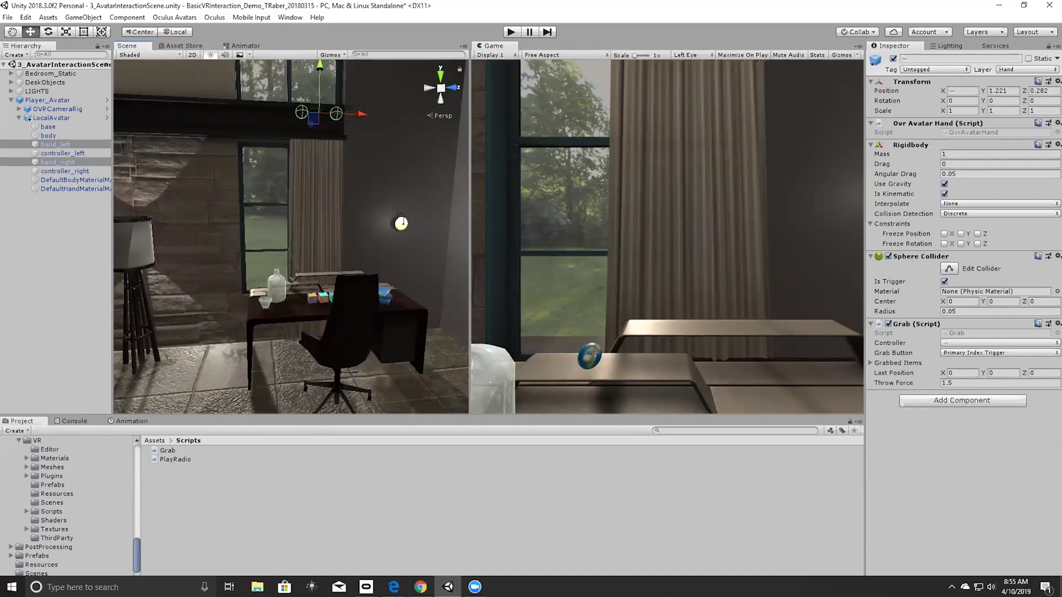
Step: Show the contents of the project's root Assets folder
{"action": "scroll", "coordinate": [34, 500], "scroll_direction": "up", "scroll_amount": 5}
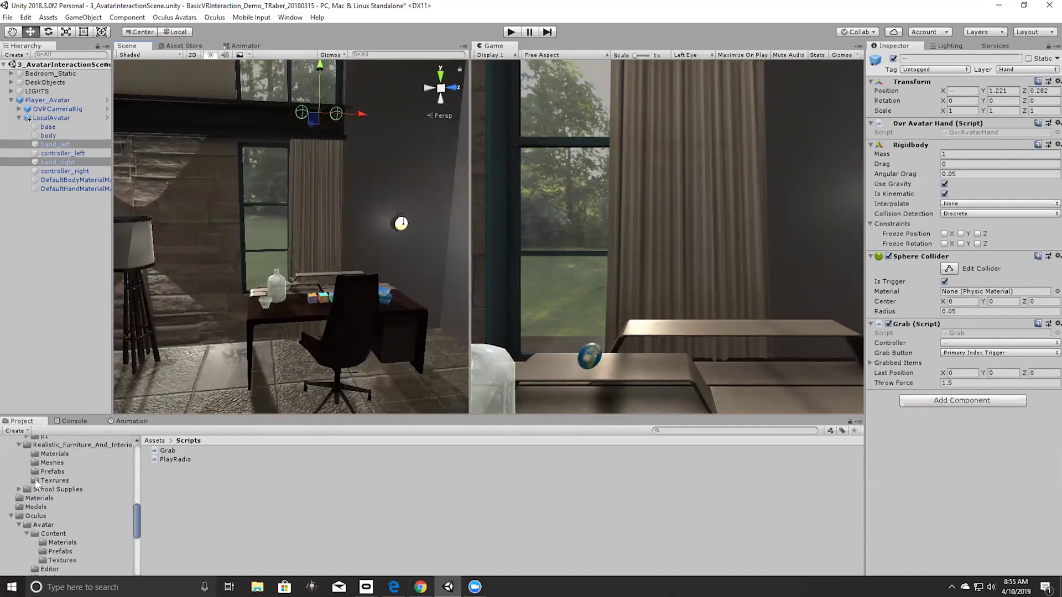
{"action": "scroll", "coordinate": [35, 504], "scroll_direction": "up", "scroll_amount": 5}
{"action": "left_click", "coordinate": [28, 493]}
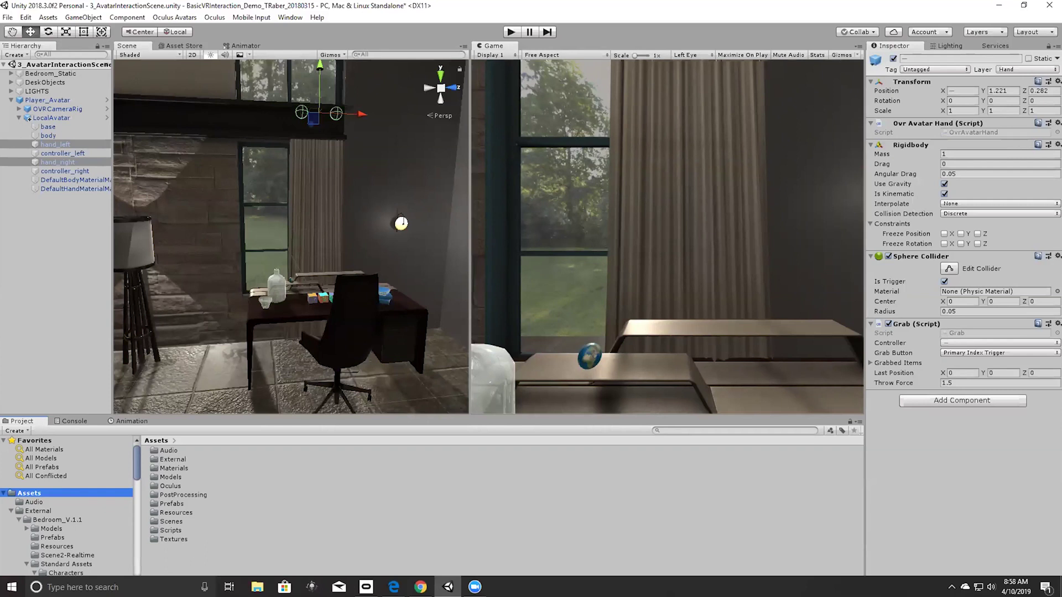
Step: Examine the whole bedroom model from outside against its grass surroundings, as well as the desk area up close
{"action": "scroll", "coordinate": [356, 204], "scroll_direction": "down", "scroll_amount": 10}
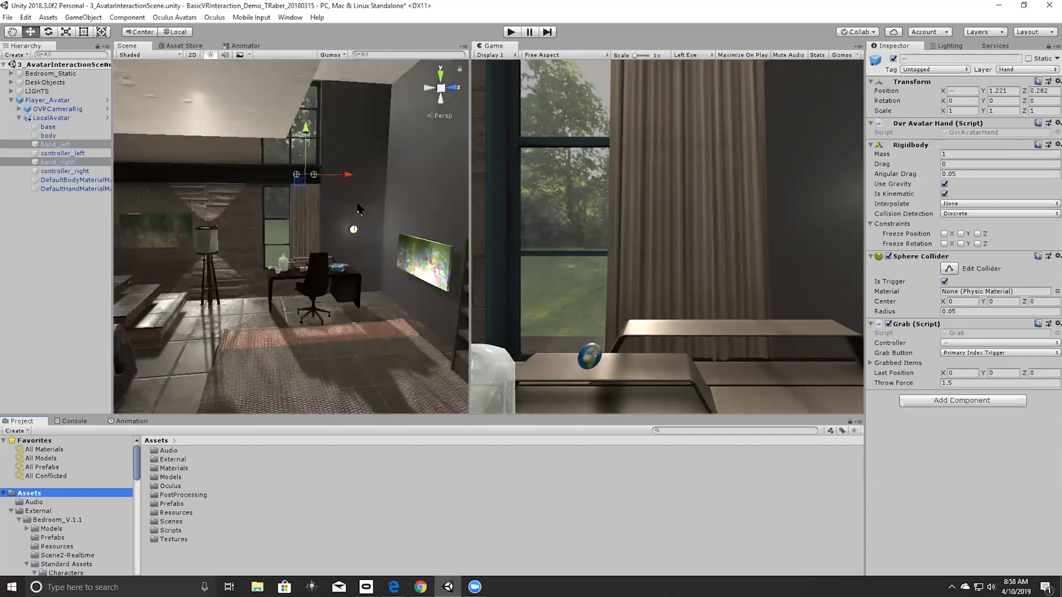
{"action": "scroll", "coordinate": [355, 204], "scroll_direction": "down", "scroll_amount": 10}
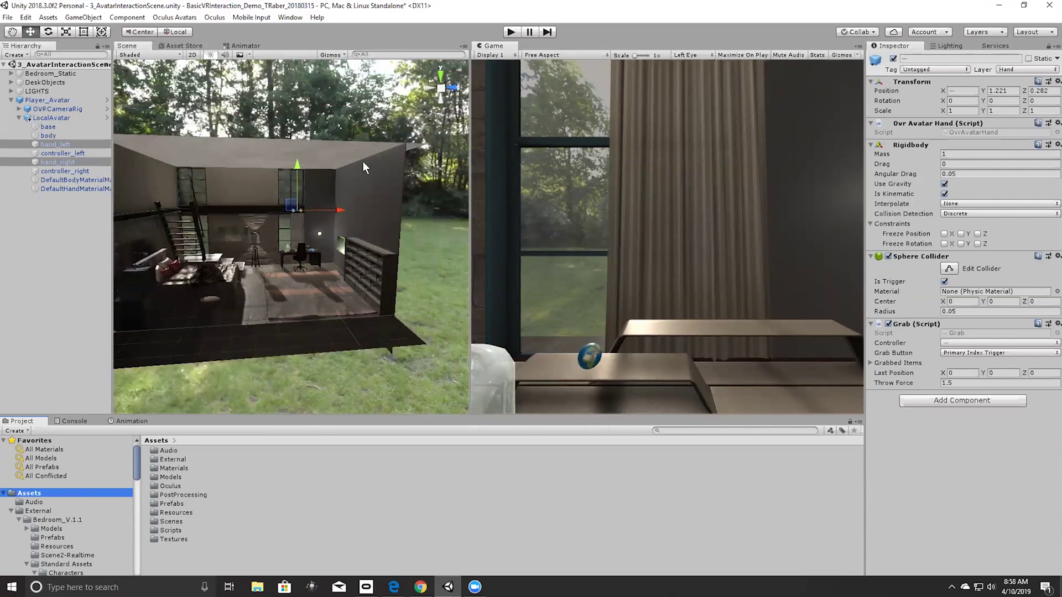
{"action": "mouse_move", "coordinate": [368, 138]}
{"action": "left_mouse_down", "text": "alt"}
{"action": "mouse_move", "coordinate": [373, 199]}
{"action": "mouse_move", "coordinate": [362, 158]}
{"action": "left_mouse_up", "text": "alt"}
{"action": "middle_click_drag", "start_coordinate": [362, 157], "coordinate": [309, 274]}
{"action": "left_click_drag", "start_coordinate": [308, 274], "coordinate": [437, 185], "text": "alt"}
{"action": "scroll", "coordinate": [286, 338], "scroll_direction": "up", "scroll_amount": 5}
{"action": "middle_click_drag", "start_coordinate": [286, 337], "coordinate": [333, 255]}
{"action": "left_click_drag", "start_coordinate": [333, 254], "coordinate": [405, 291], "text": "alt"}
{"action": "middle_click_drag", "start_coordinate": [404, 291], "coordinate": [283, 216]}
{"action": "right_click_drag", "start_coordinate": [284, 216], "coordinate": [371, 191], "text": "alt"}
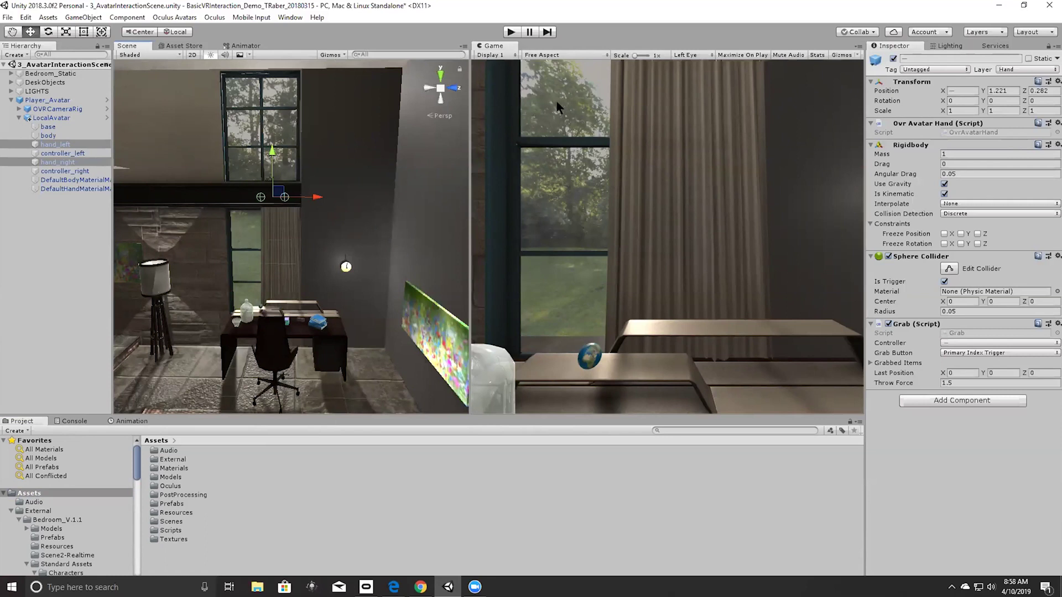
{"action": "scroll", "coordinate": [311, 183], "scroll_direction": "down", "scroll_amount": 10}
{"action": "left_click_drag", "start_coordinate": [291, 184], "coordinate": [256, 255], "text": "alt"}
{"action": "scroll", "coordinate": [271, 254], "scroll_direction": "up", "scroll_amount": 5}
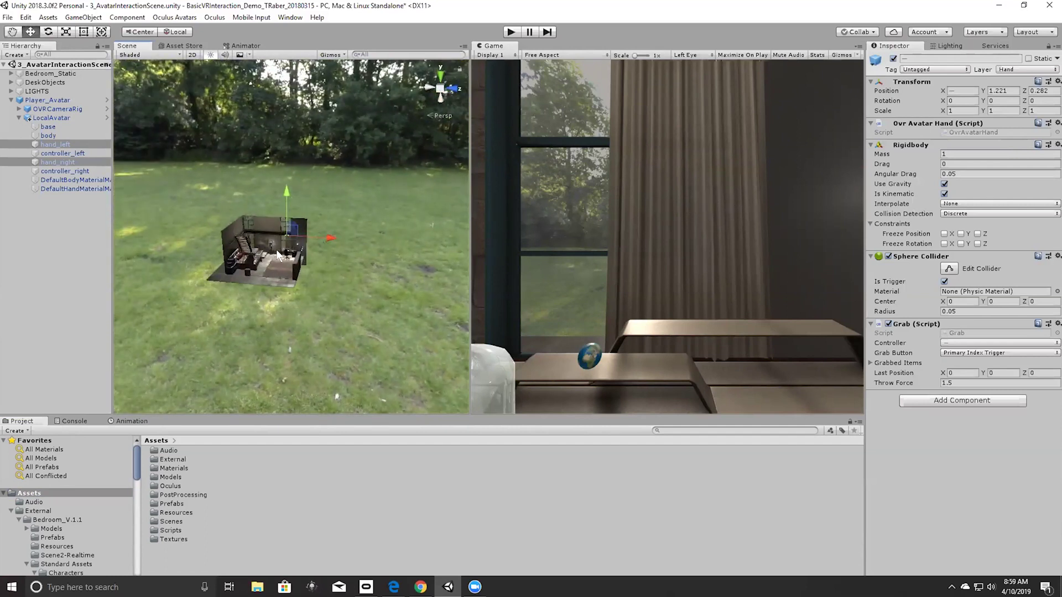